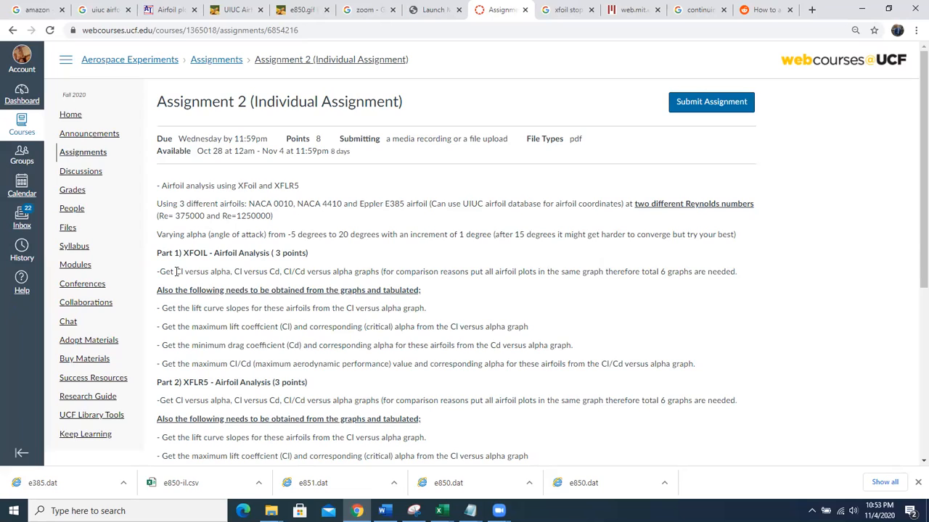
Review the assignment's required XFOIL graphs and the list of airfoils to analyse.
left_click_drag(175, 272, 305, 271)
left_click_drag(246, 204, 428, 209)
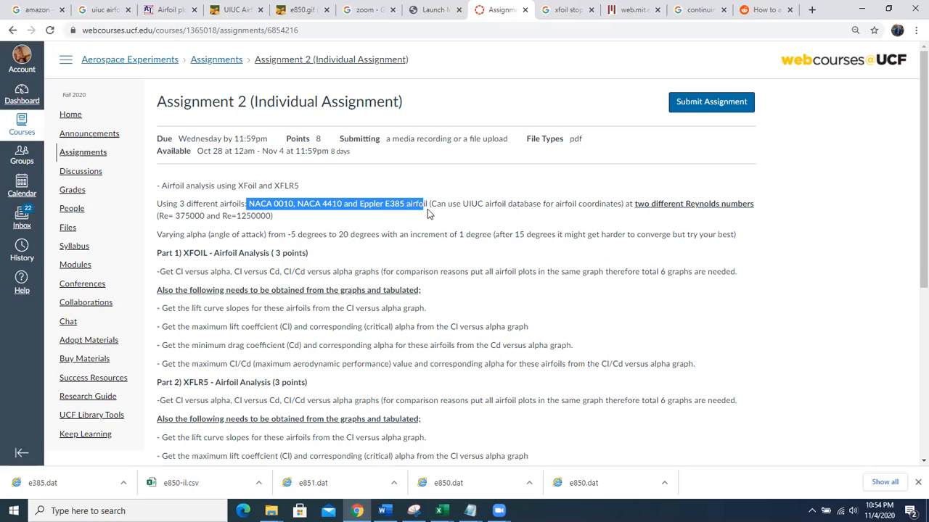
left_click(437, 290)
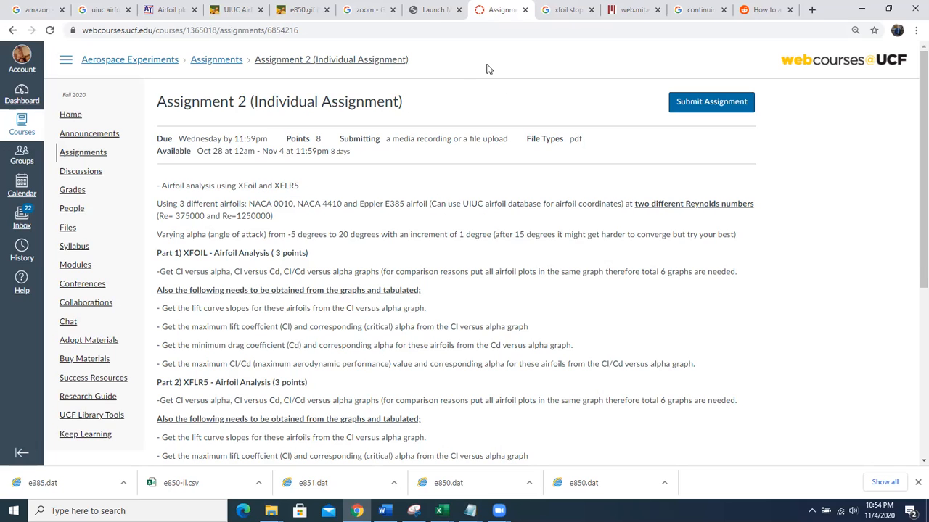
Find Command Prompt through the Windows search and open a new window.
left_click(168, 508)
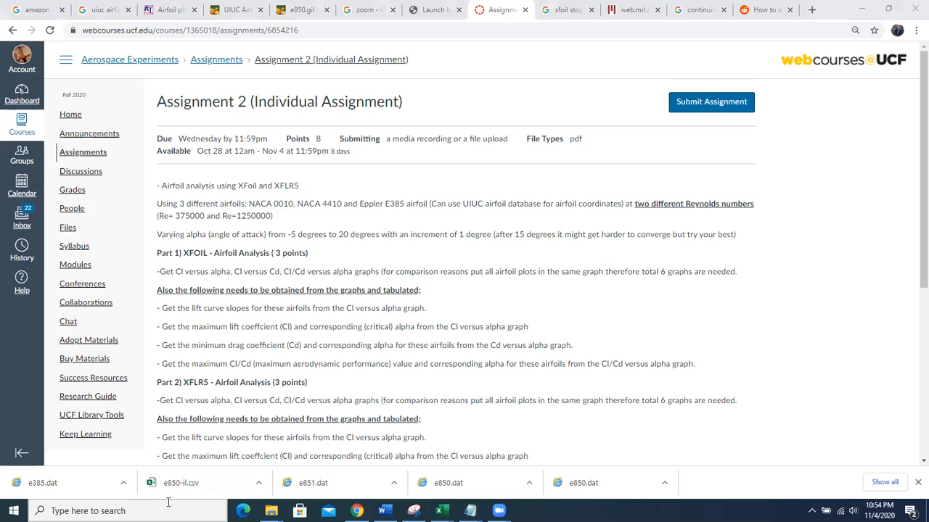
type("comman")
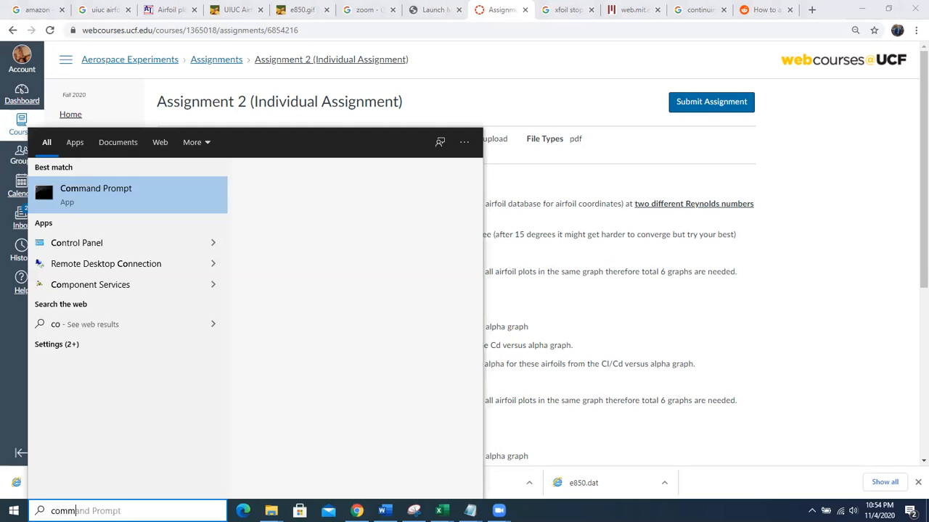
type("d")
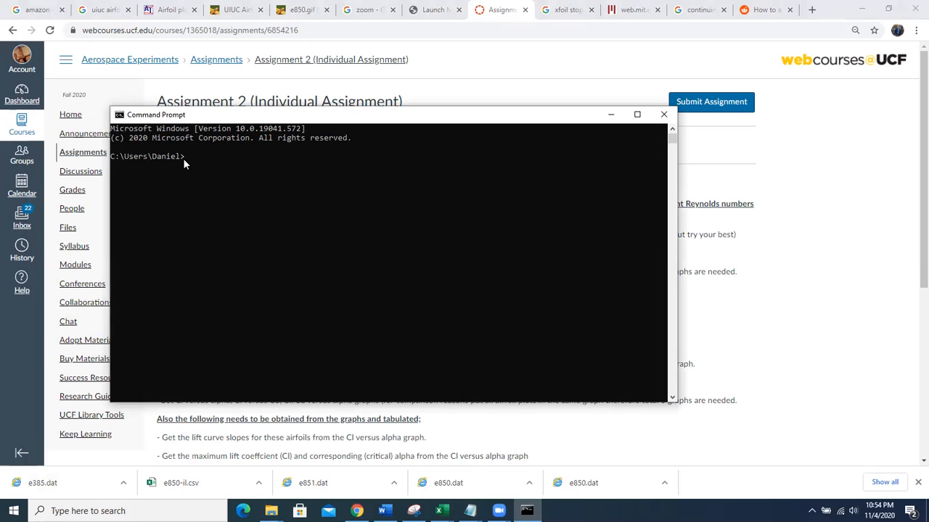
left_click_drag(153, 156, 180, 158)
key("Escape")
Copy the XFOIL6.99 folder's path from File Explorer and change the Command Prompt directory to it with cd.
left_click(271, 510)
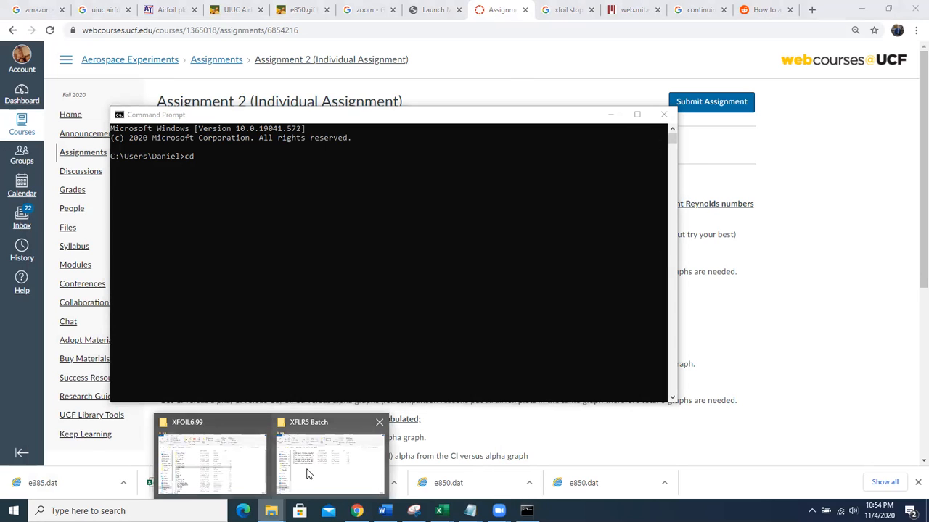
left_click(249, 451)
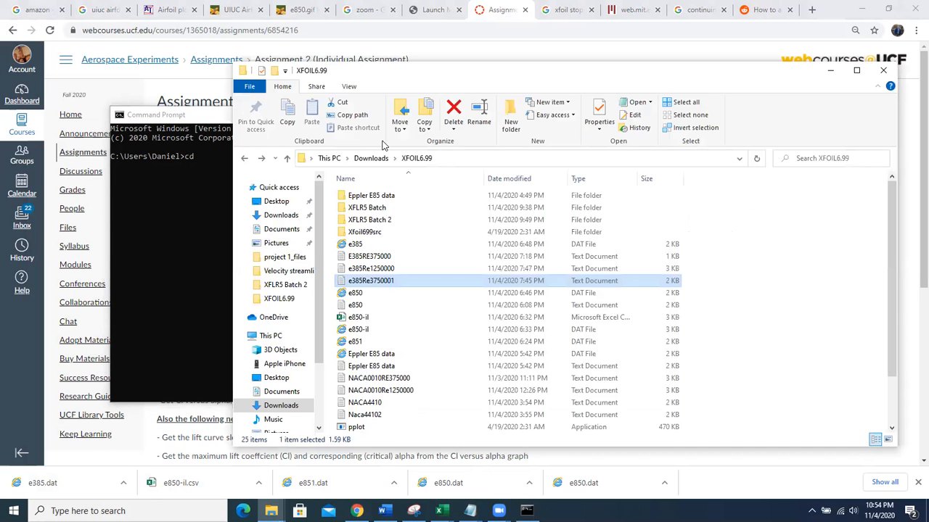
left_click(447, 161)
right_click(448, 161)
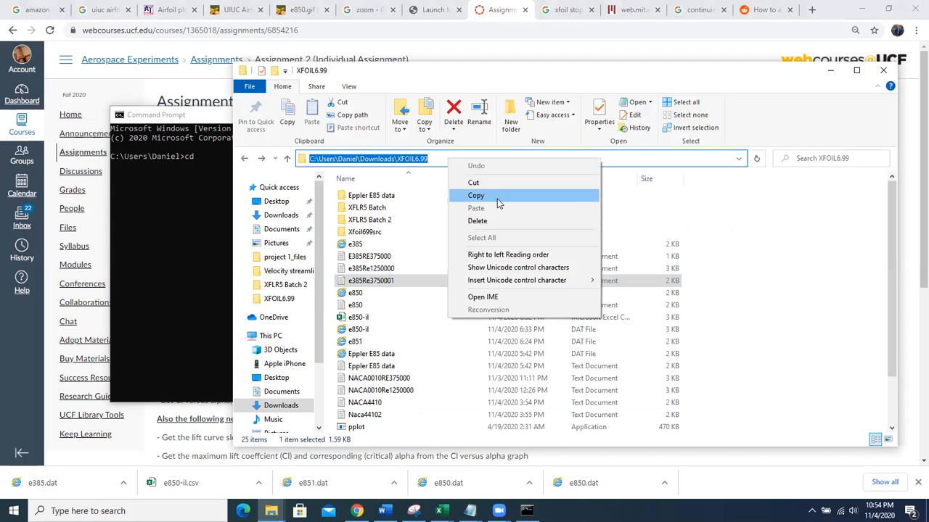
left_click(496, 200)
left_click(154, 230)
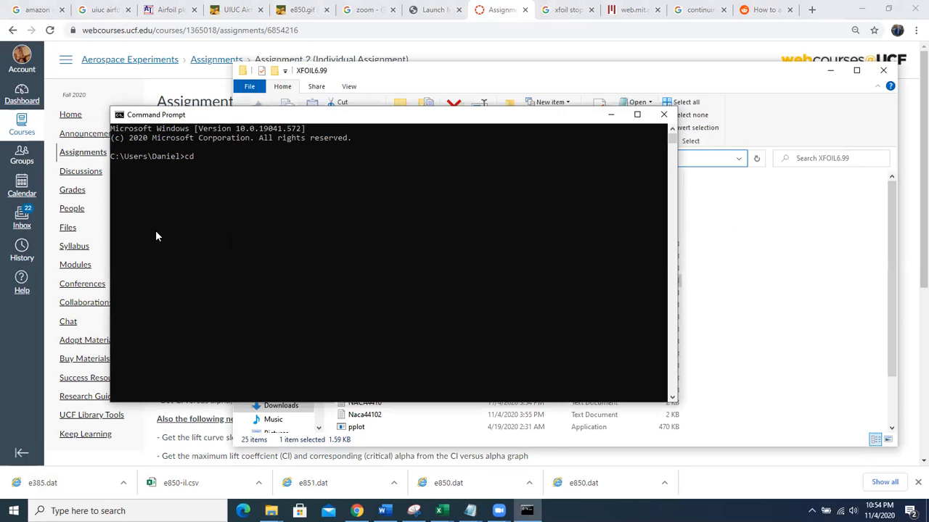
type("cd")
key("ctrl+v")
key("Return")
Launch xfoil.exe from the XFOIL6.99 directory.
type("xfoil")
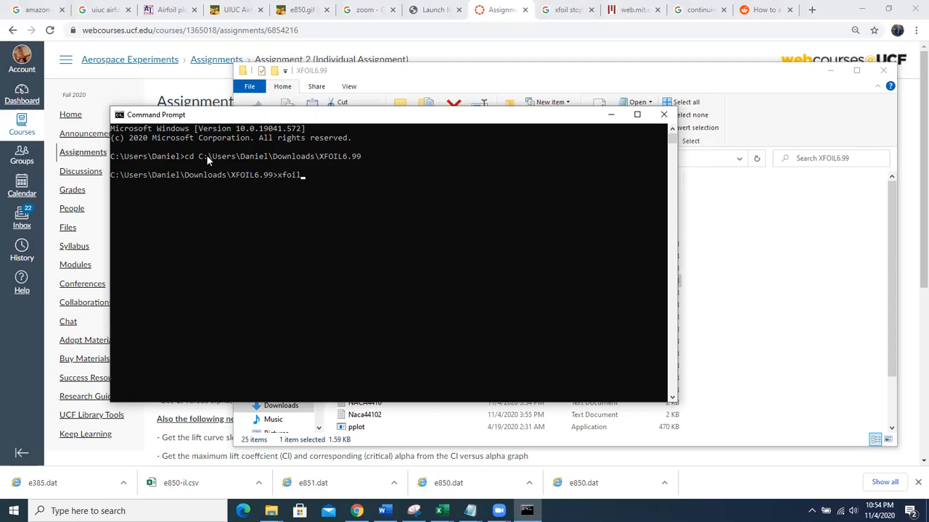
type(".exe")
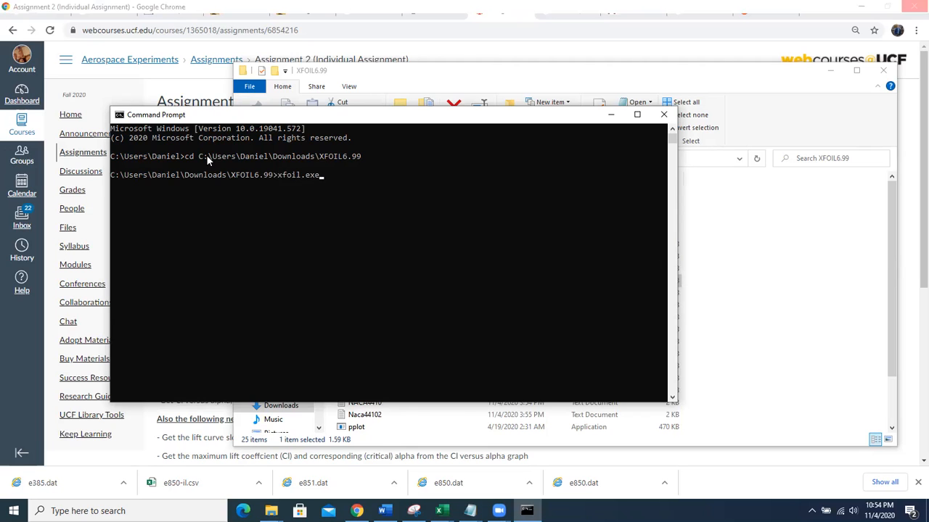
key("Return")
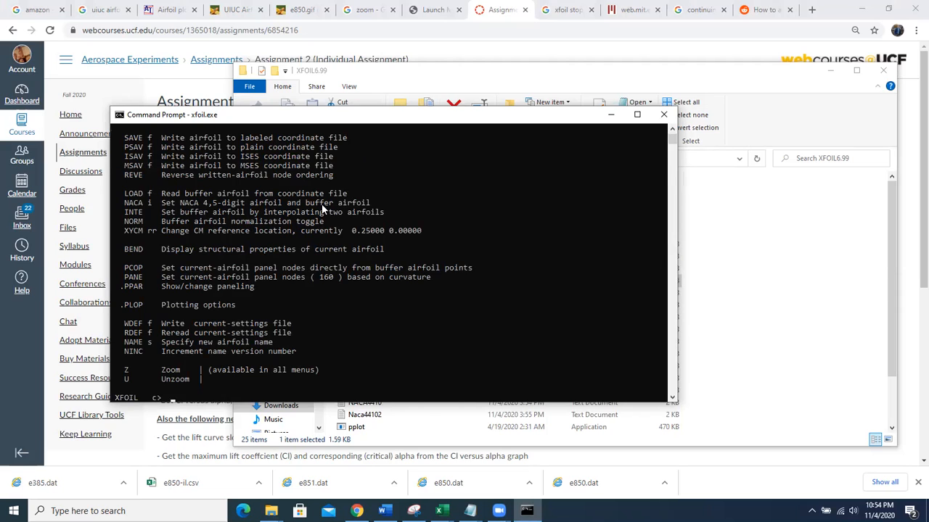
Generate the NACA 0010 airfoil in XFOIL with the naca 0010 command.
type("N")
key("BackSpace")
type("naca00")
key("BackSpace")
key("BackSpace")
type("0010")
key("Return")
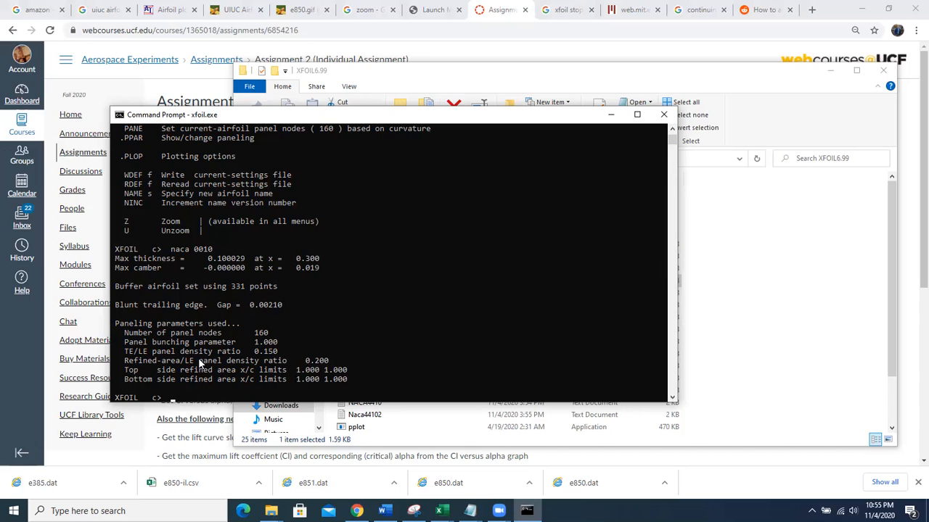
Set the airfoil's TE/LE panel density ratio to 1 in the ppar paneling parameters and return to the main XFOIL prompt.
type("ppar")
key("Return")
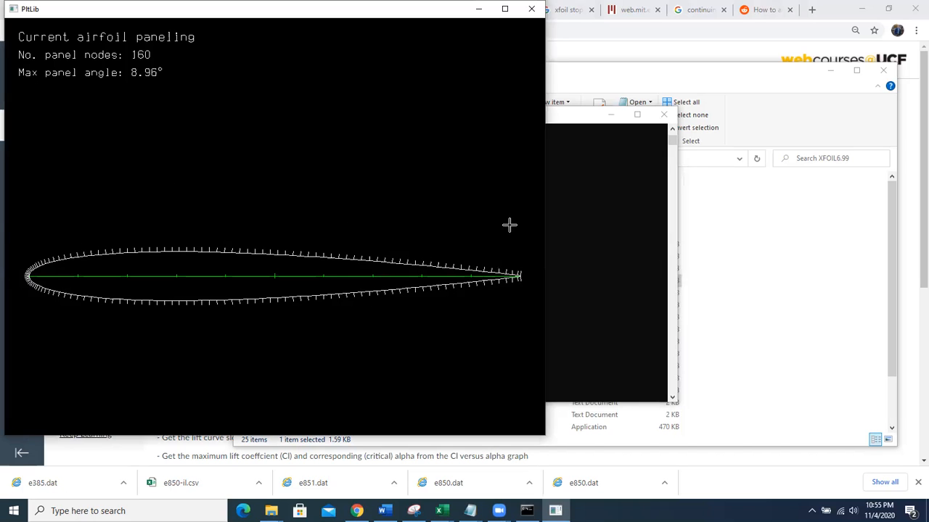
left_click(586, 233)
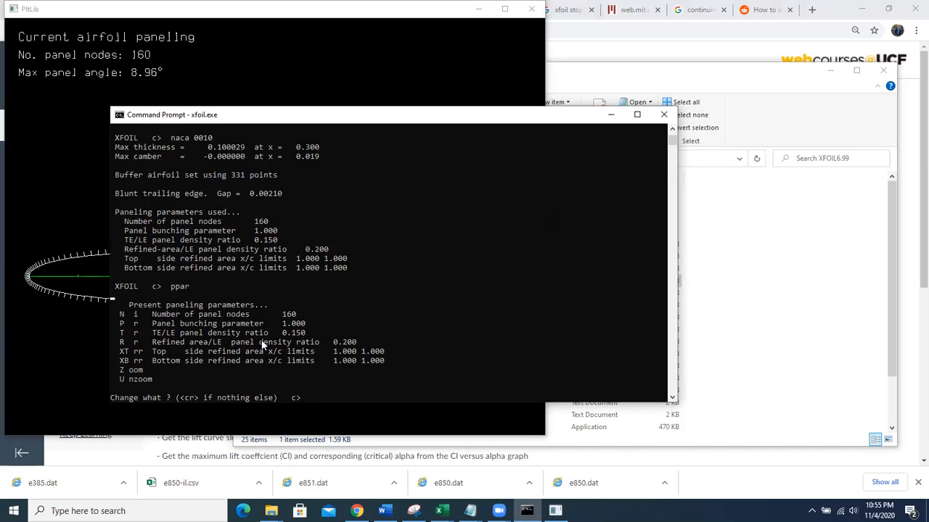
type("t")
key("Return")
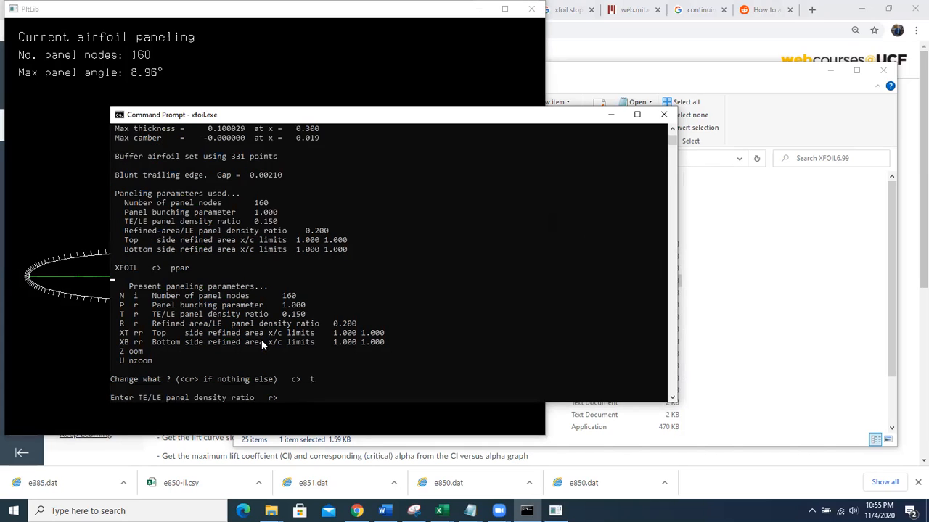
type("1")
key("Return")
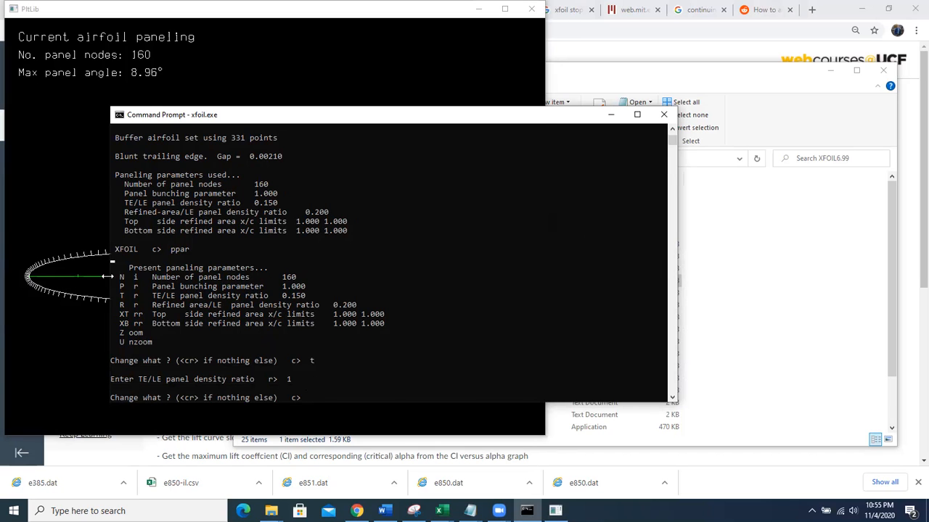
key("Return")
left_click(587, 274)
key("Return")
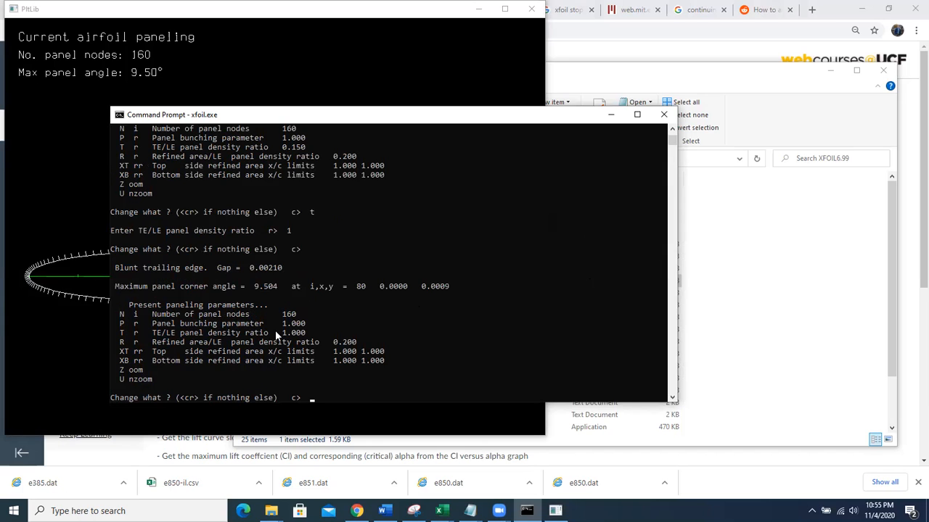
key("Return")
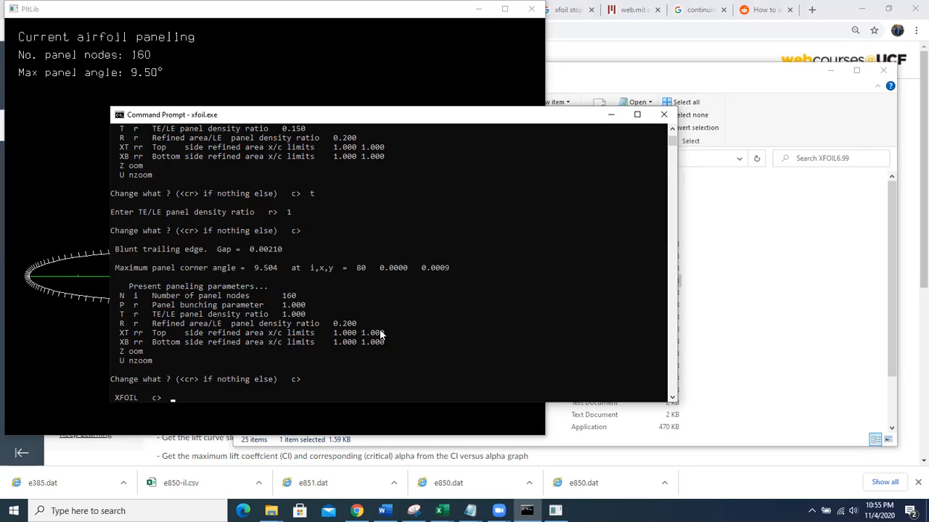
Enter the oper routine and enable viscous analysis at a Reynolds number of 375000.
type("oper")
key("Return")
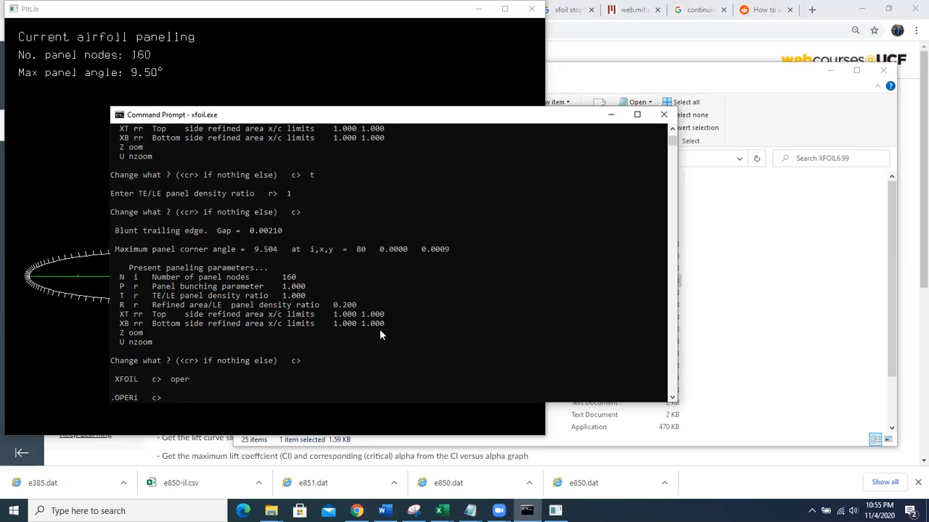
type("v 375000")
key("Return")
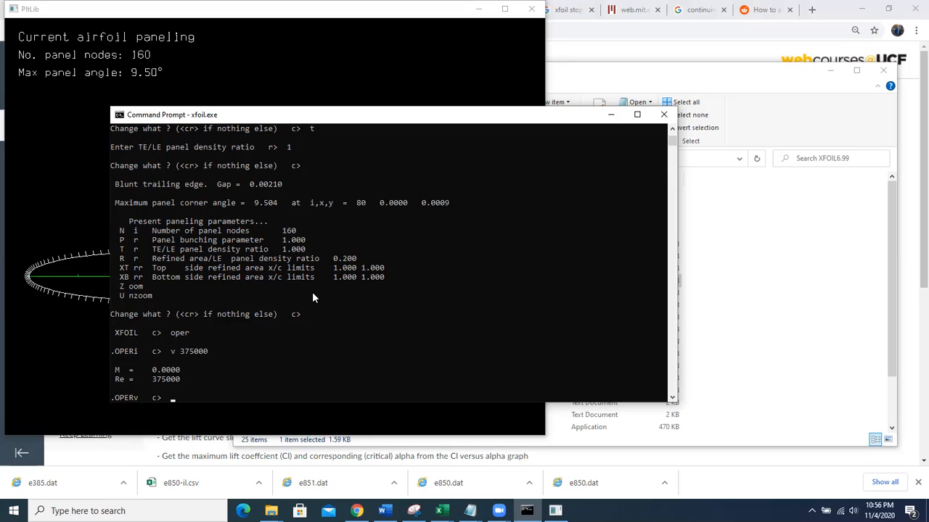
Run an angle-of-attack sweep from -5 to 20 degrees in 1-degree increments and check its pressure plot and convergence output.
type("aseq -5 20 1")
key("Return")
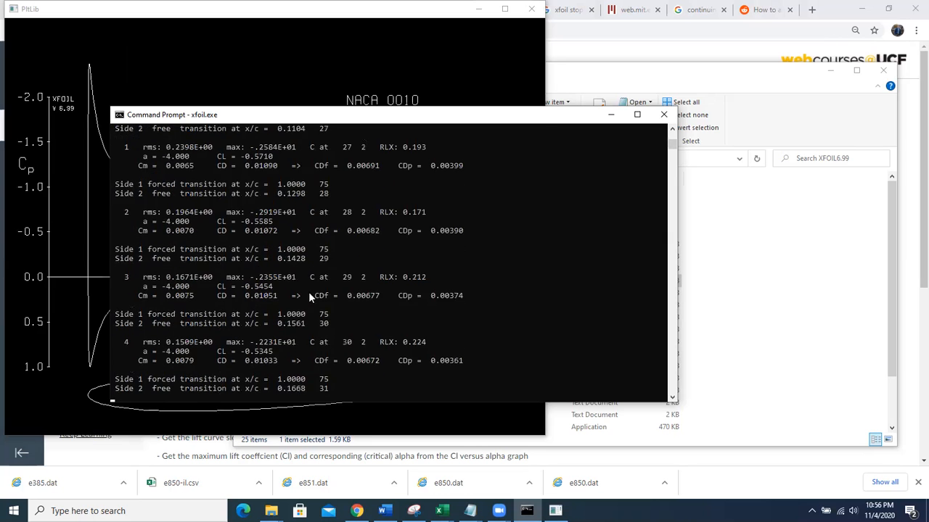
left_click(50, 164)
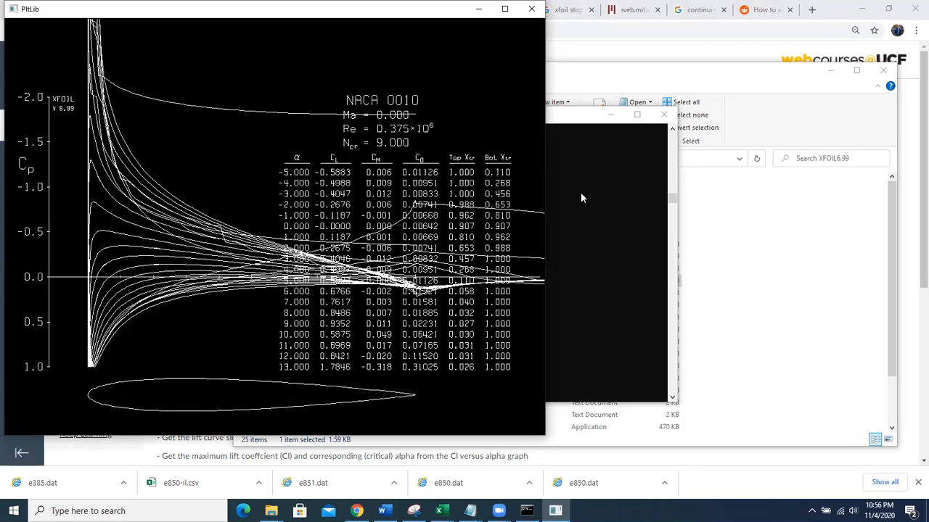
left_click(600, 189)
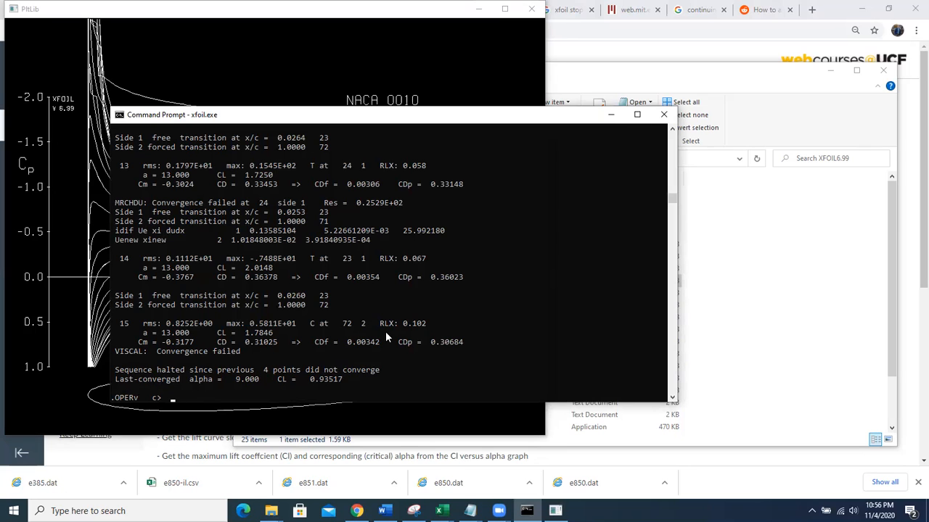
Leave the oper routine and set the number of panel nodes to 200 in the ppar paneling parameters.
key("Return")
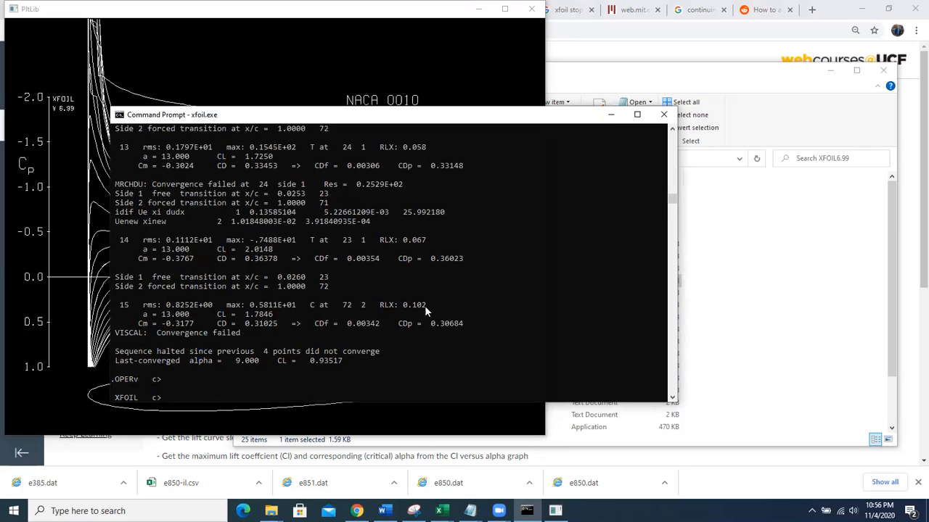
type("ppar")
key("Return")
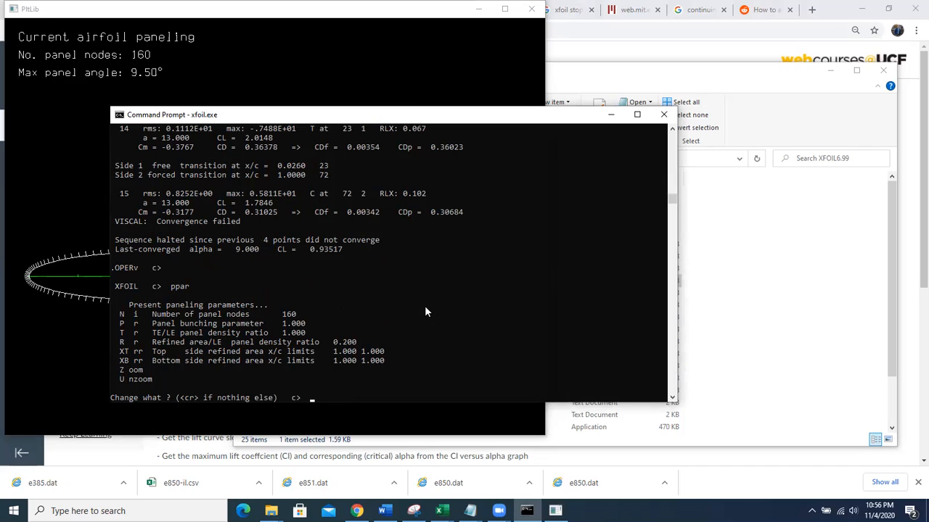
type("n")
key("Return")
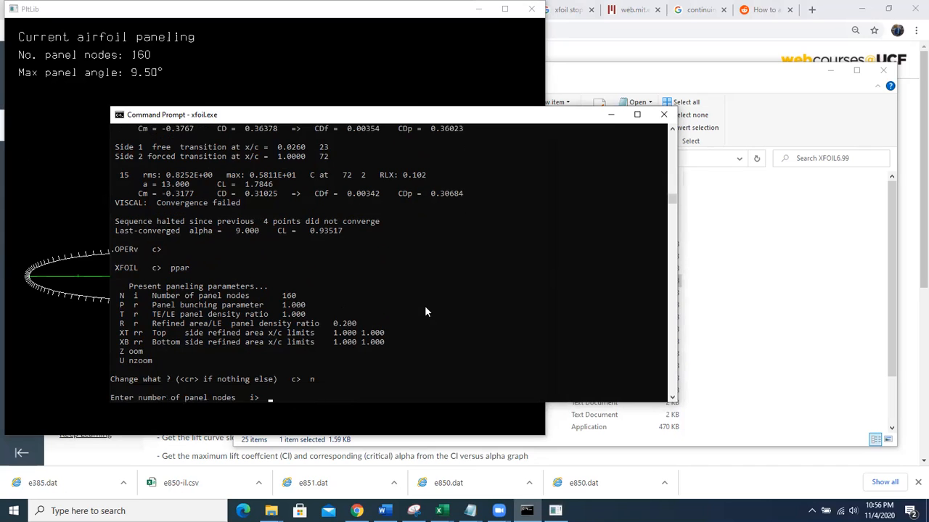
type("200")
key("Return")
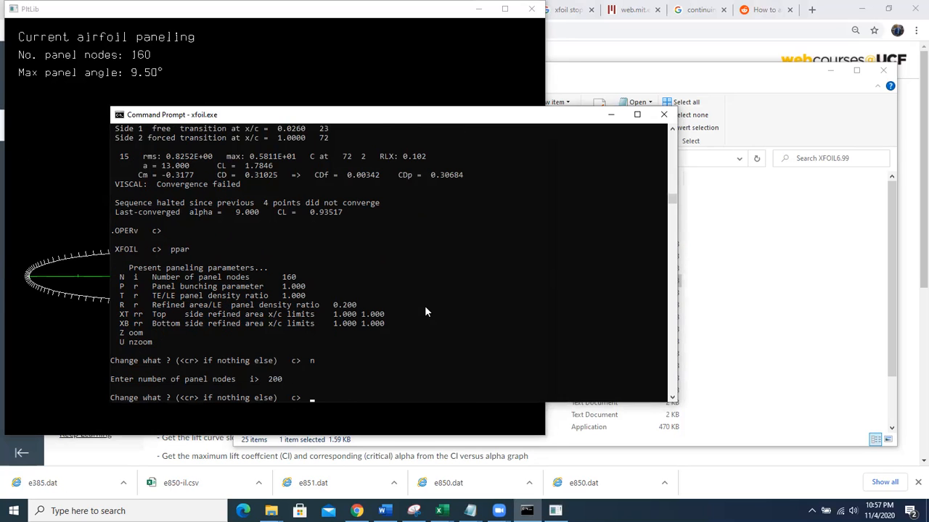
key("Return")
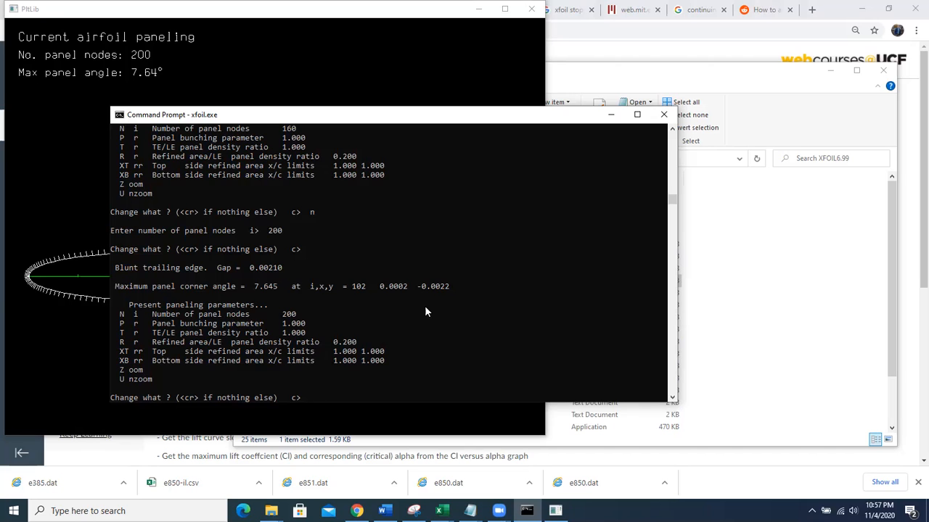
key("Return")
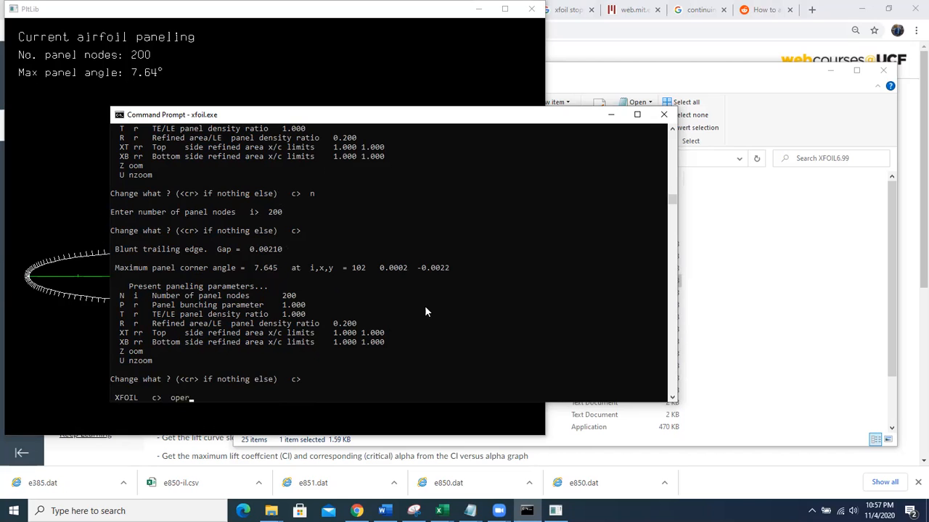
Set the oper iteration limit to 100 and rerun the aseq sweep from -5 to 20 degrees in 1-degree increments.
key("Return")
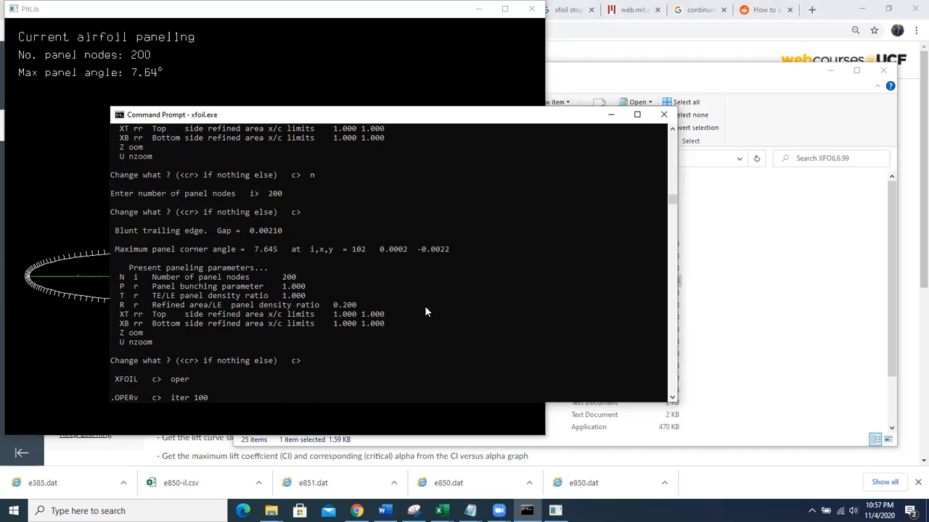
key("Return")
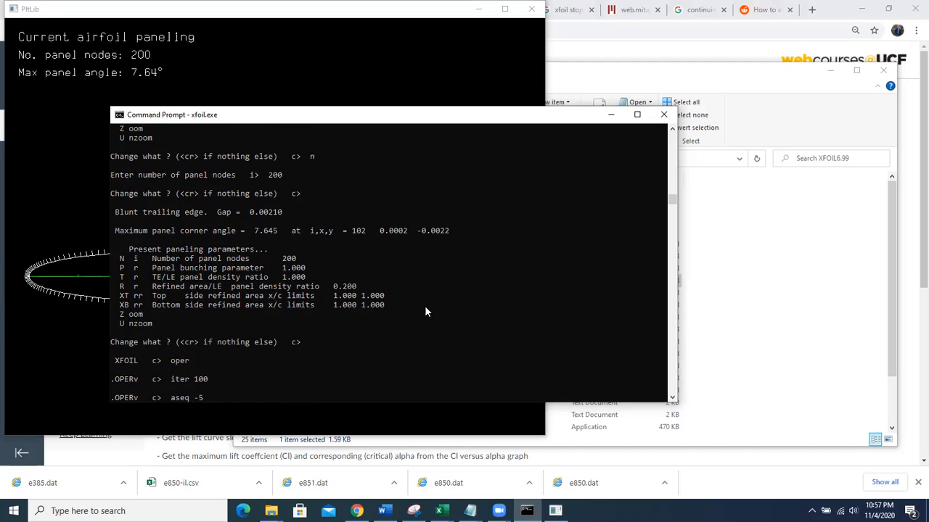
type("aseq -5 20 1")
key("Return")
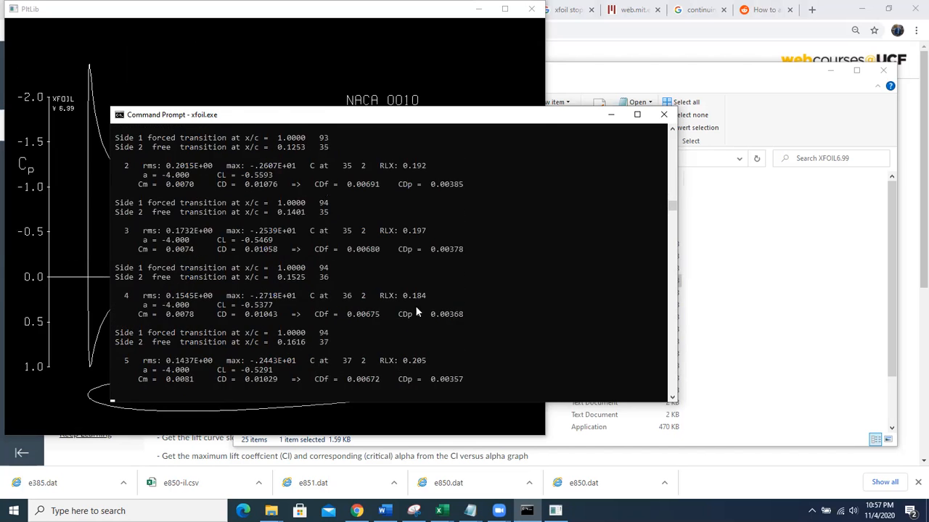
left_click(57, 216)
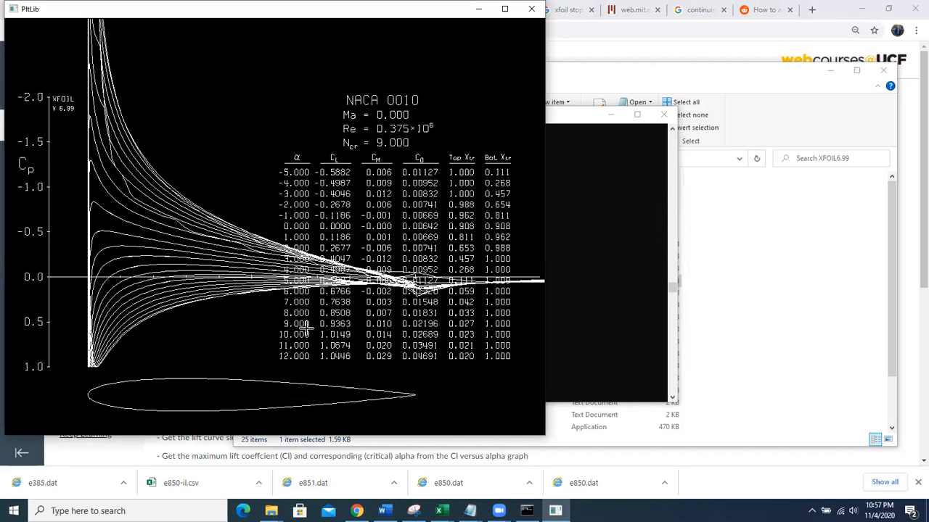
left_click(563, 256)
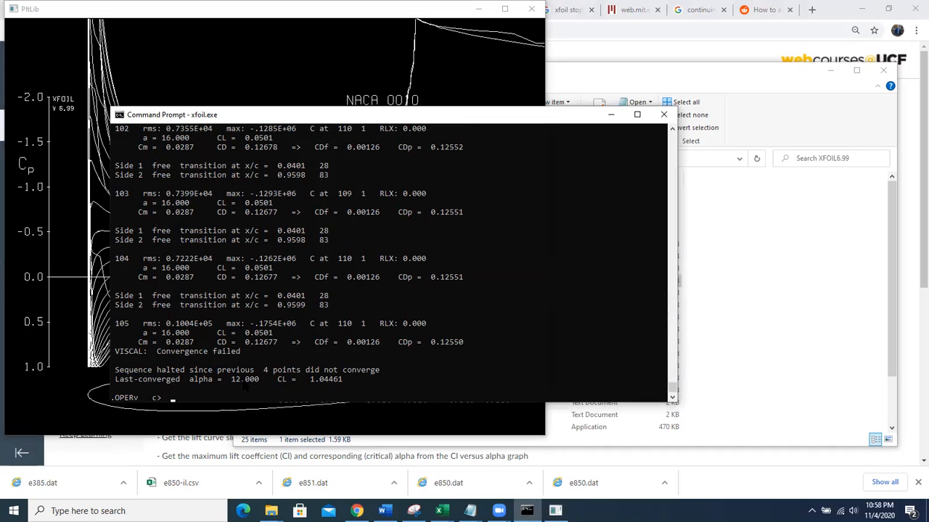
Compare the polar table on the pressure plot with the convergence output of the finished sweep.
left_click(82, 332)
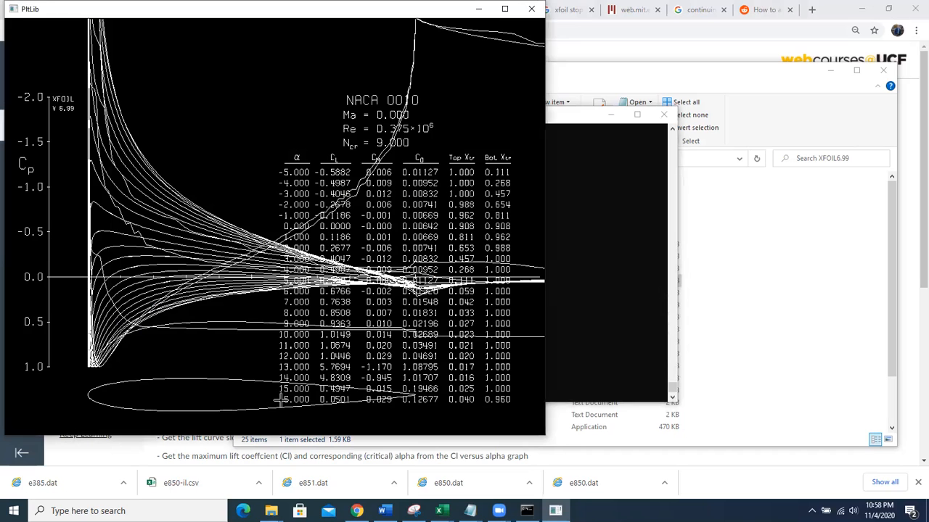
left_click(608, 329)
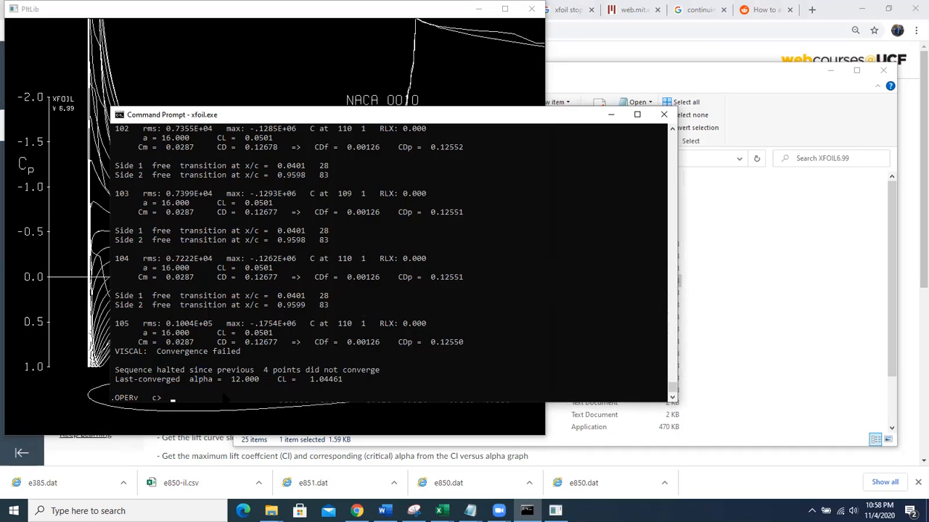
left_click(57, 327)
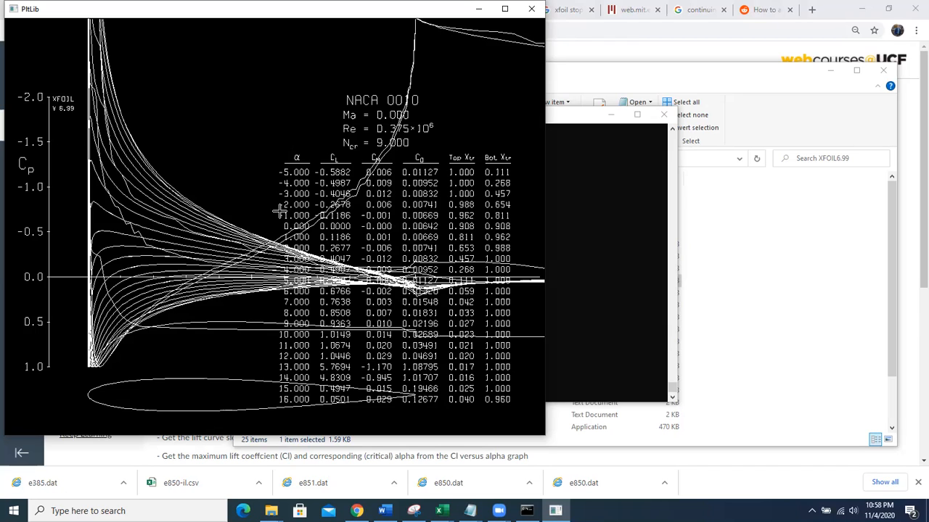
Raise the iteration limit to 200 and run an aseq sweep from -5 to 18 degrees in 1-degree increments.
left_click(589, 272)
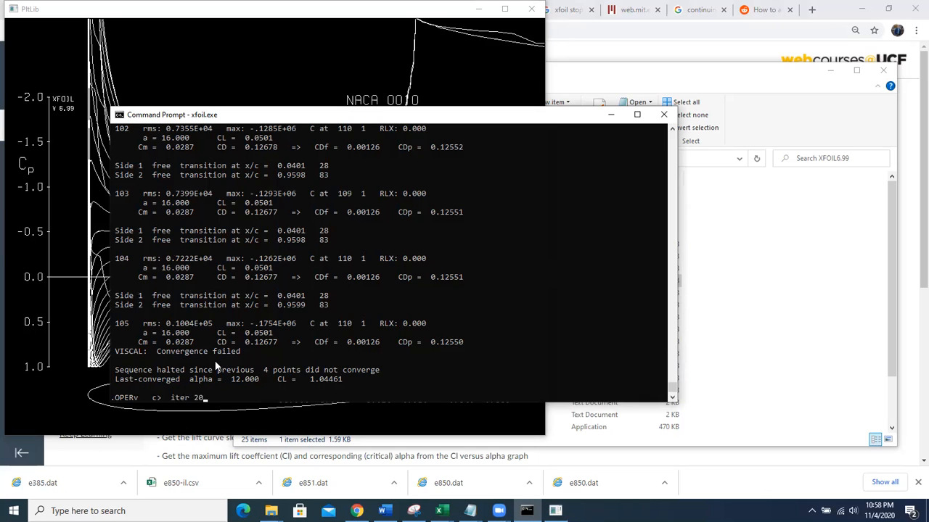
type("iter 200")
key("Return")
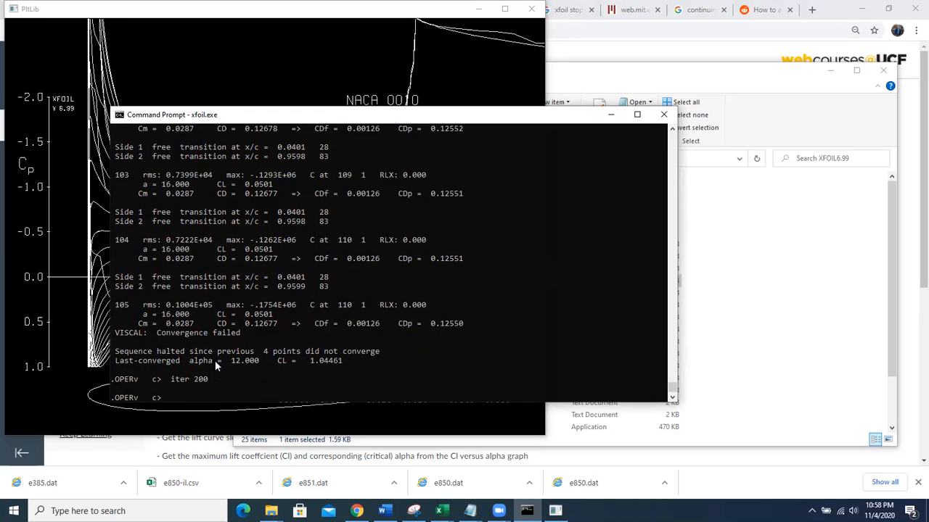
type("aseq -5")
left_click(71, 309)
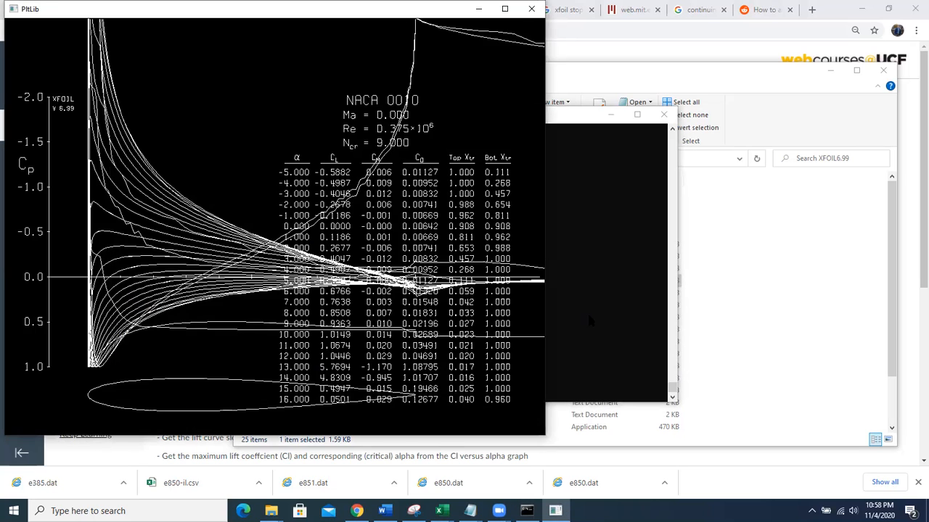
left_click(588, 317)
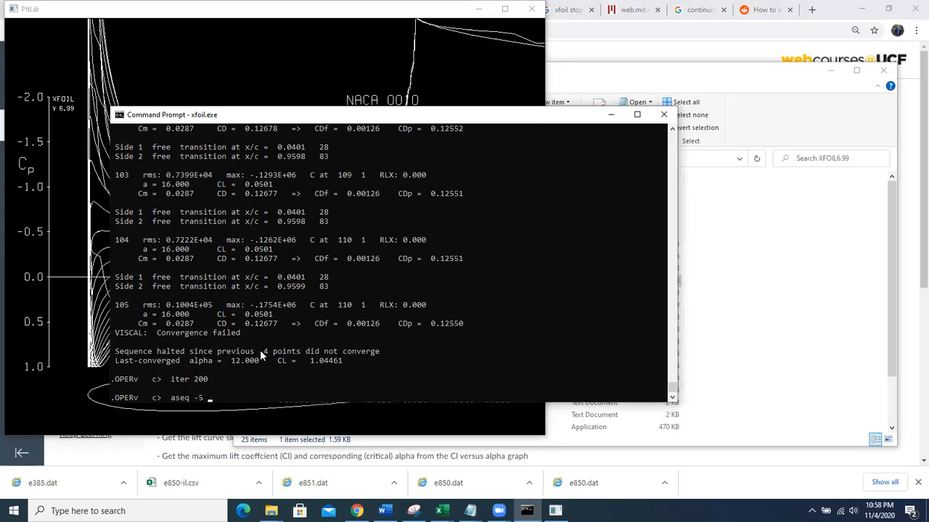
type("18 1")
key("Return")
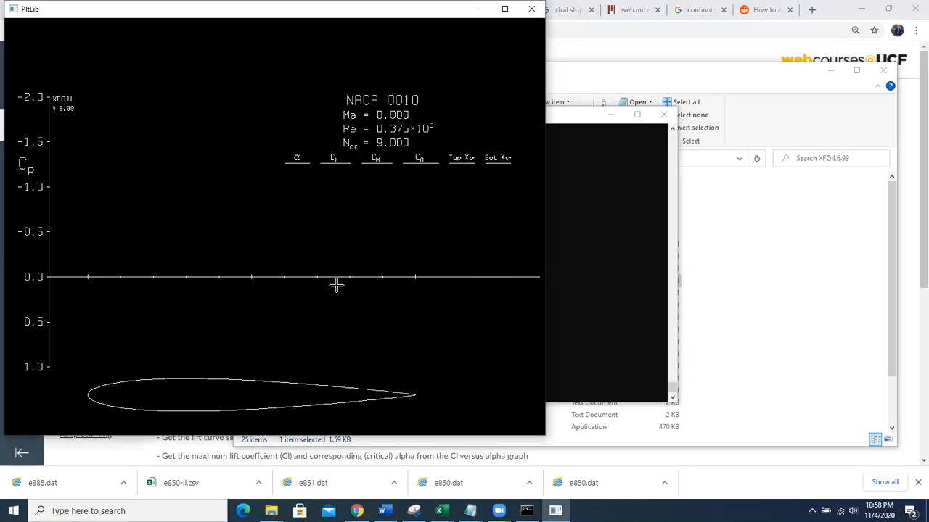
Reposition the command window around the pressure plot and check the running sweep's convergence output and polar table.
left_click(639, 265)
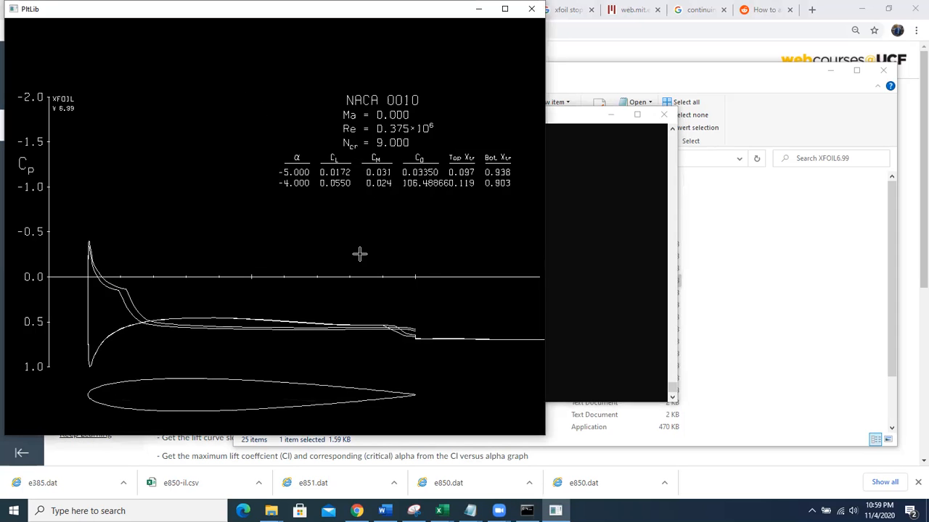
left_click(590, 260)
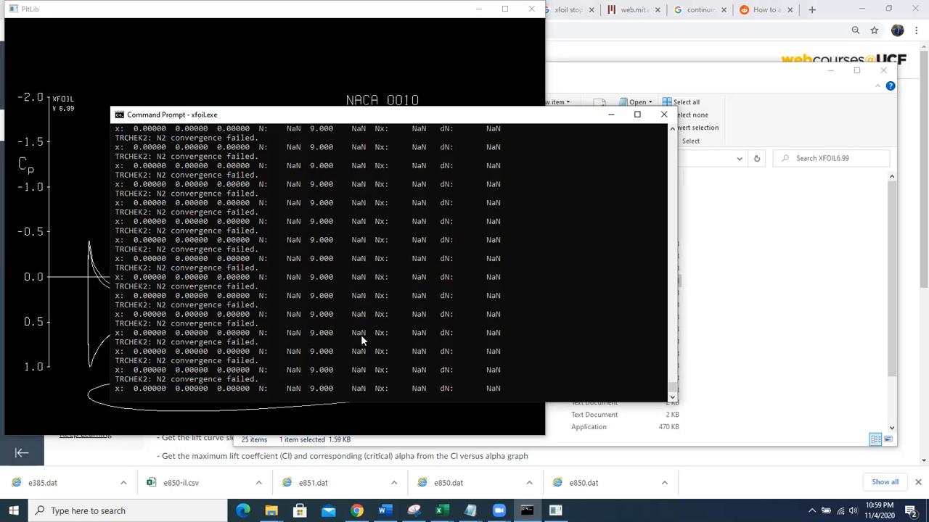
left_click_drag(293, 118, 502, 146)
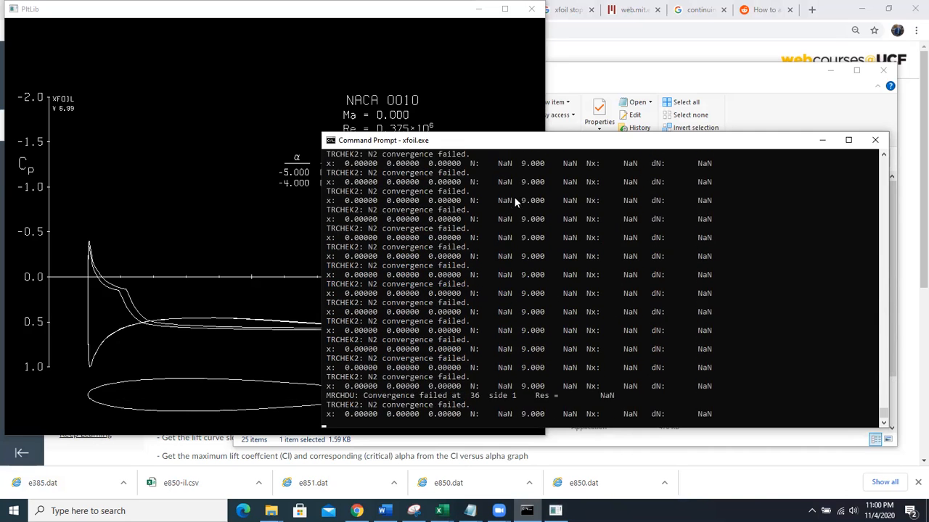
left_click_drag(492, 142, 535, 218)
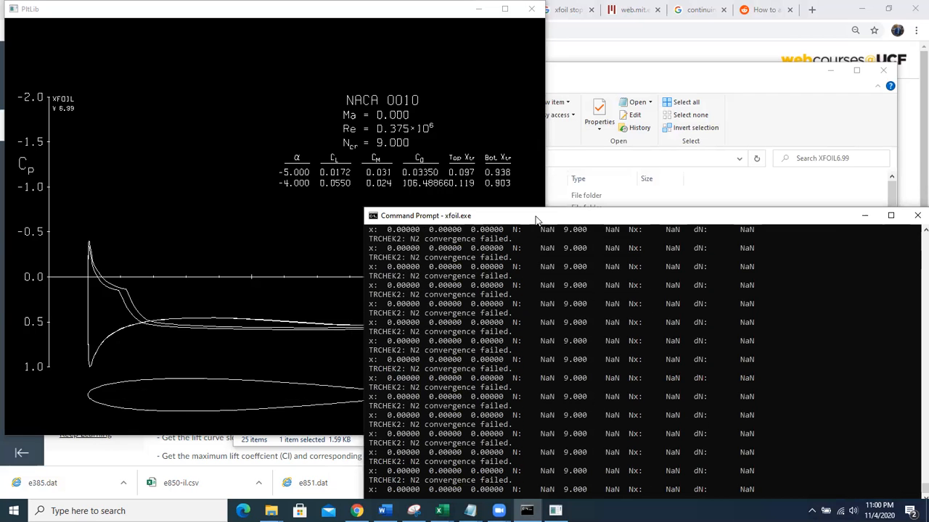
left_click_drag(536, 217, 493, 180)
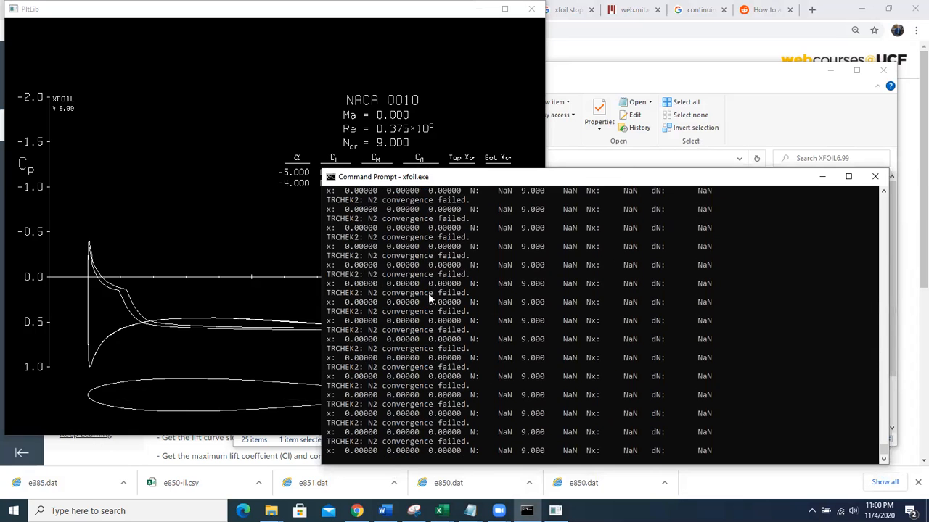
left_click(382, 169)
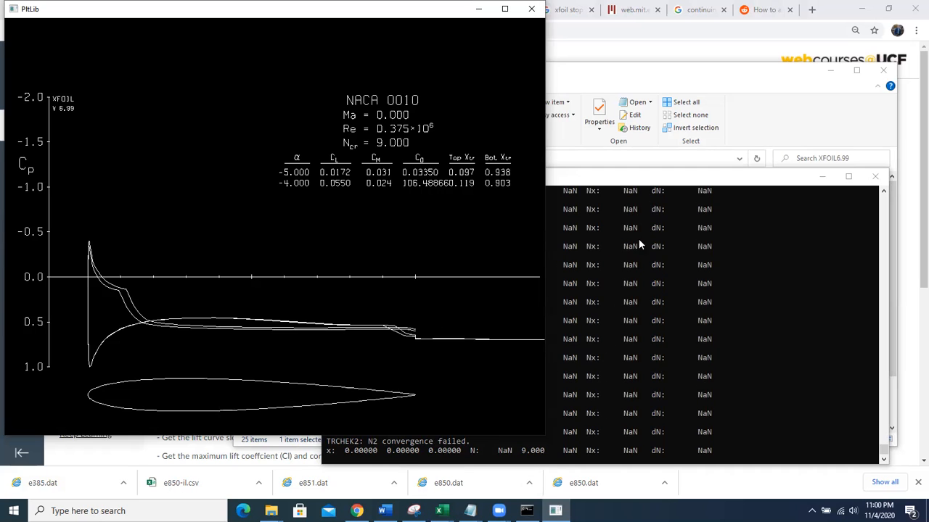
left_click_drag(623, 183, 592, 63)
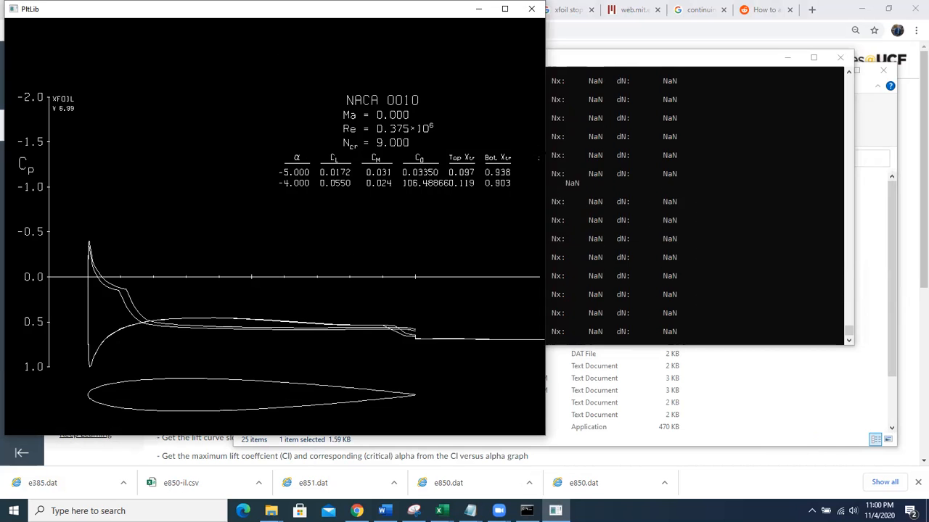
left_click(725, 109)
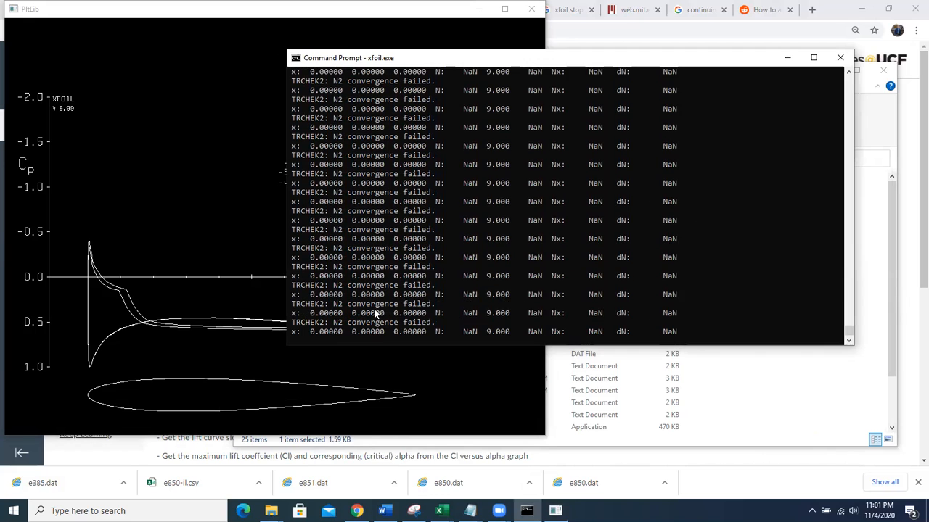
left_click(336, 352)
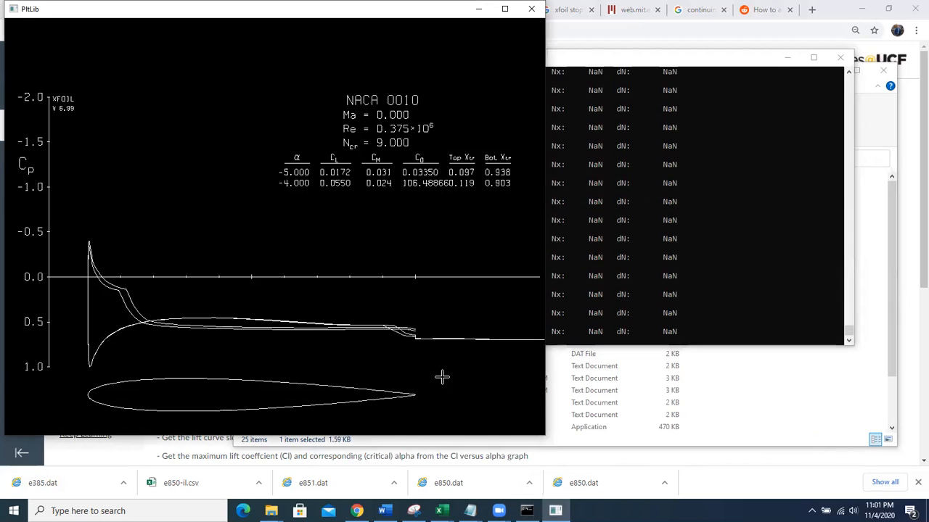
Switch to the Excel workbook NACA 0010_T1_Re0.375_M0.00_N0.0 and examine its two polar data tables.
left_click(439, 511)
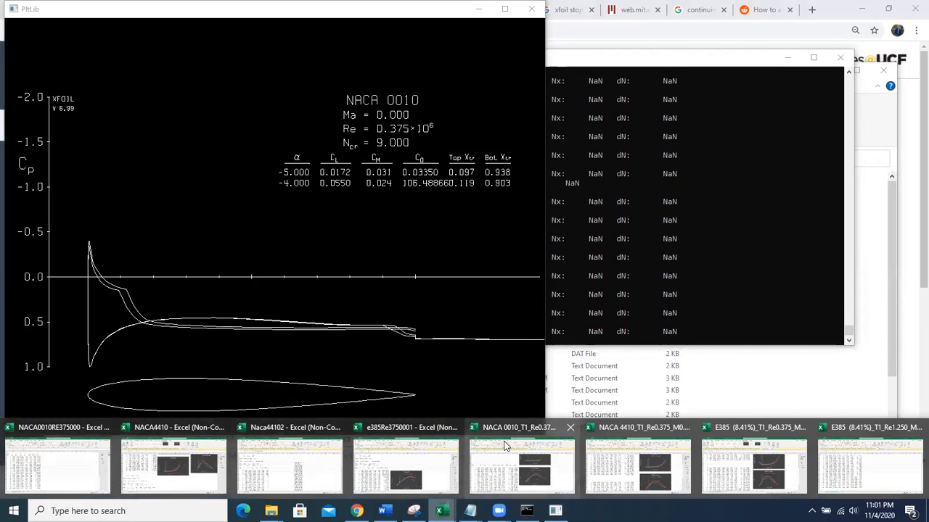
left_click(504, 443)
left_click(503, 446)
scroll(167, 351, "up", 8)
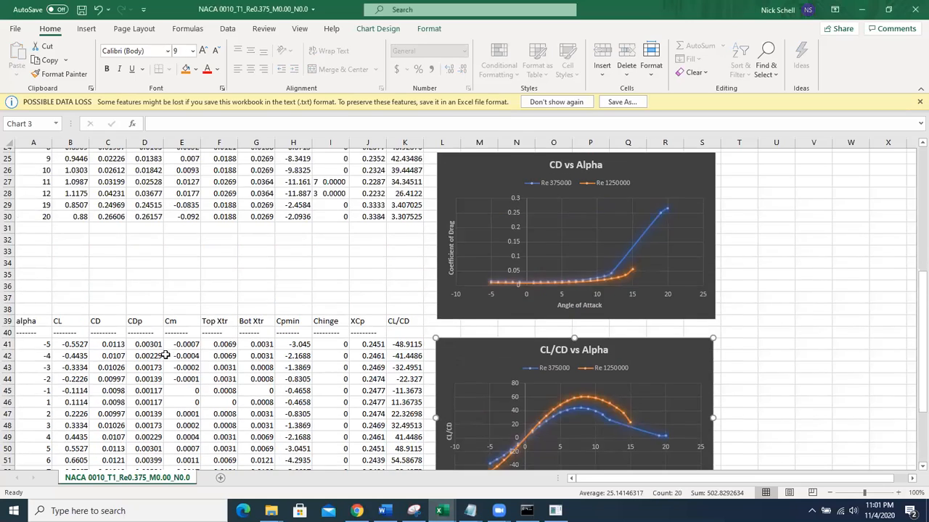
scroll(166, 352, "up", 2)
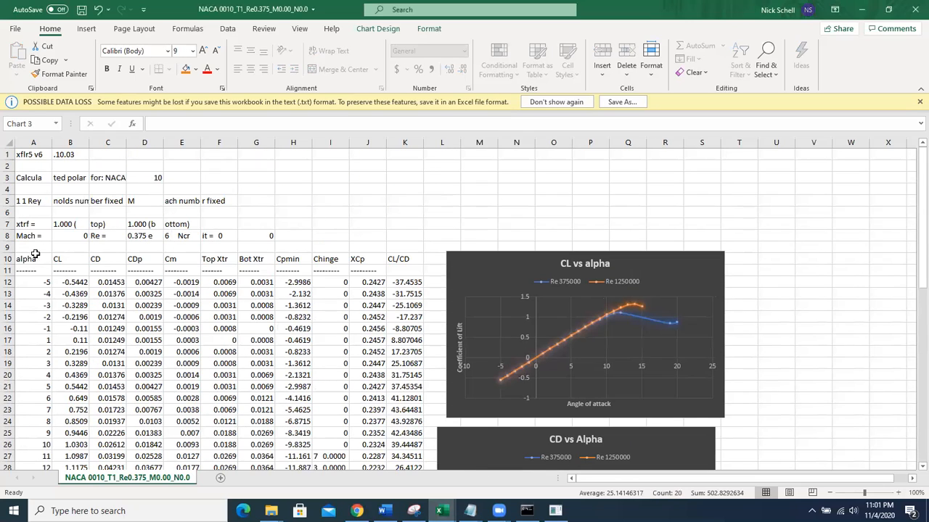
scroll(35, 255, "down", 3)
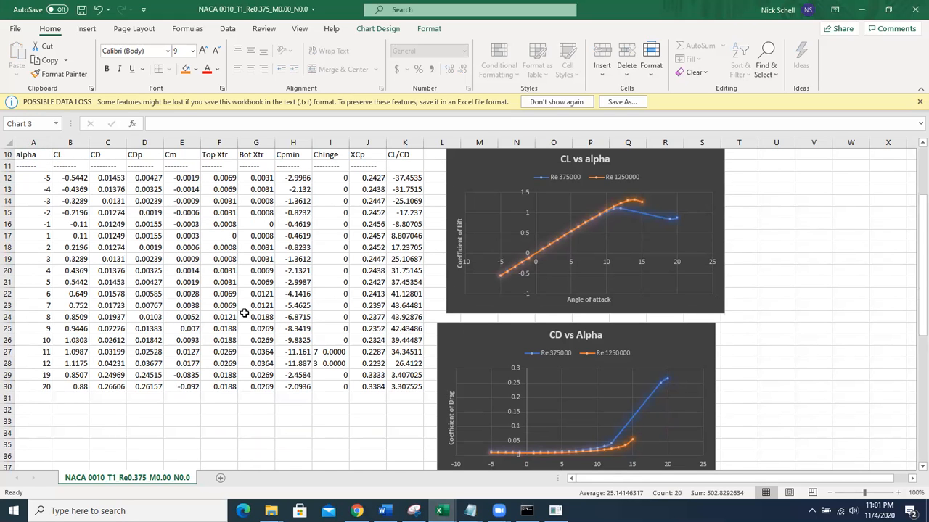
scroll(244, 313, "down", 2)
scroll(224, 295, "up", 5)
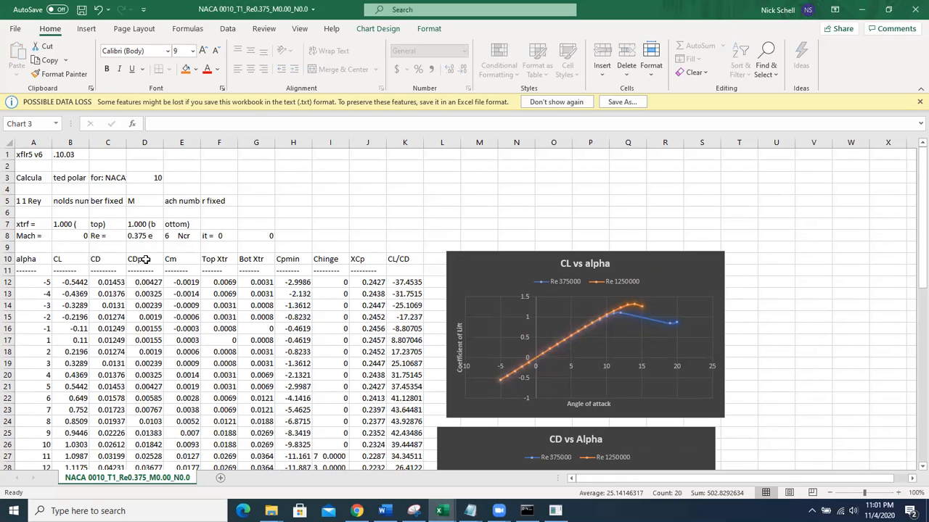
scroll(145, 259, "down", 11)
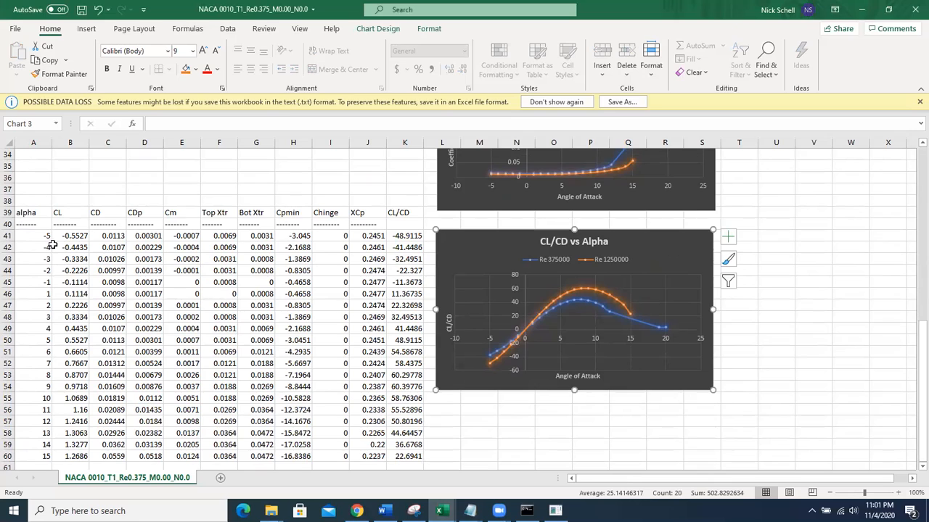
scroll(35, 235, "down", 1)
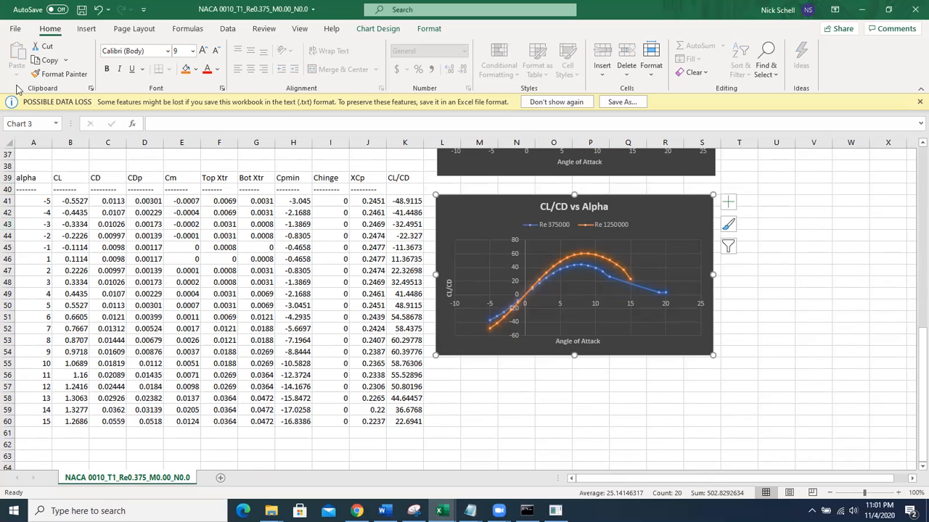
Review the CL, CD and CL/CD versus alpha charts comparing Re 375000 and Re 1250000 for the NACA 0010.
scroll(522, 213, "up", 9)
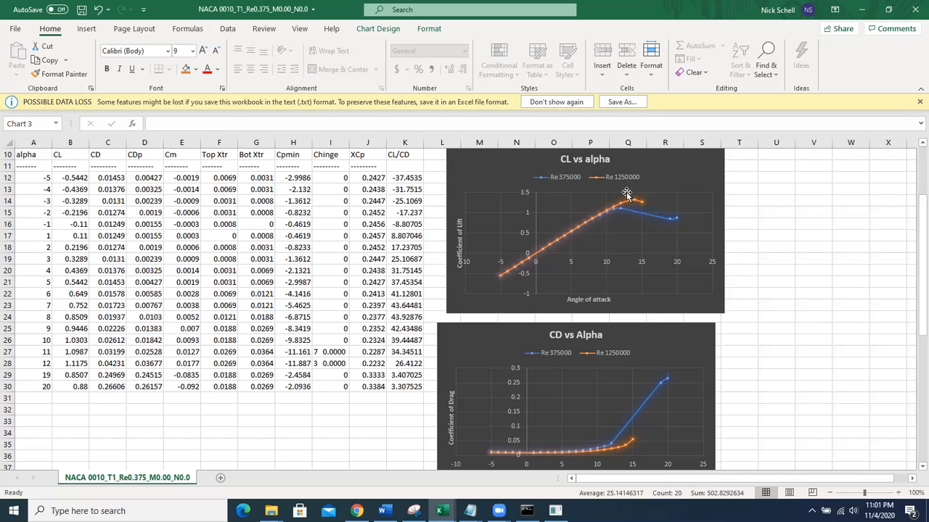
scroll(571, 288, "down", 2)
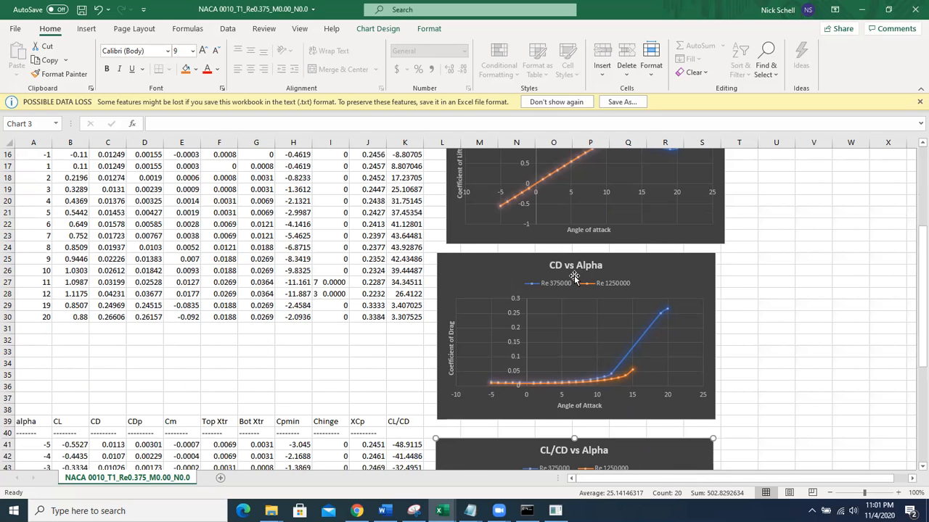
scroll(573, 276, "down", 6)
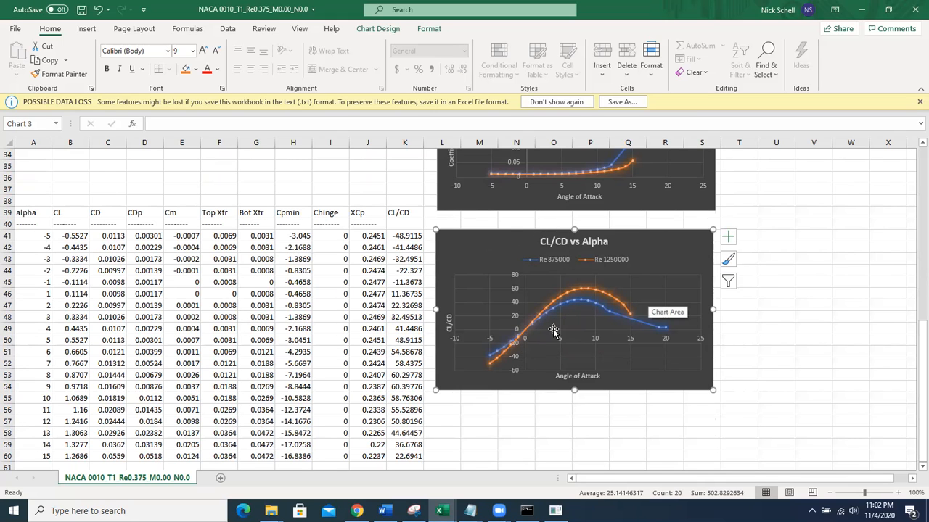
scroll(543, 346, "up", 11)
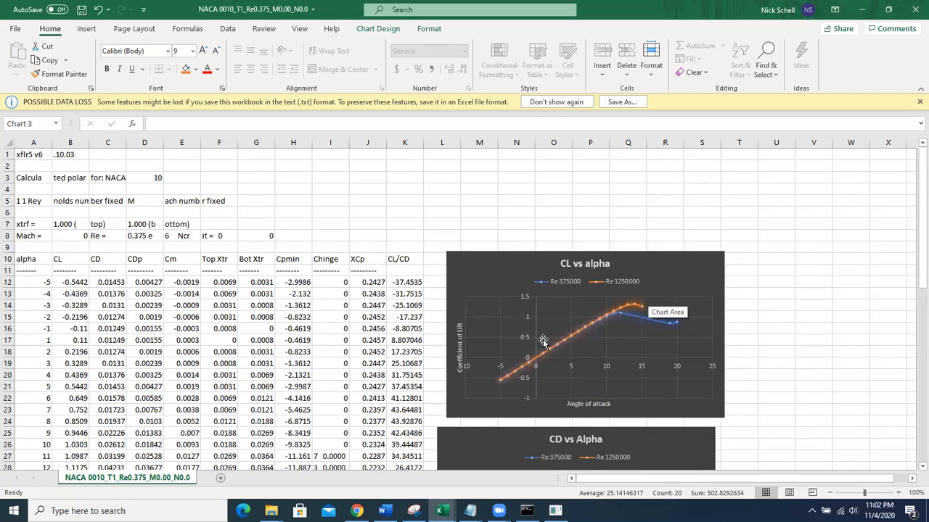
scroll(547, 327, "down", 2)
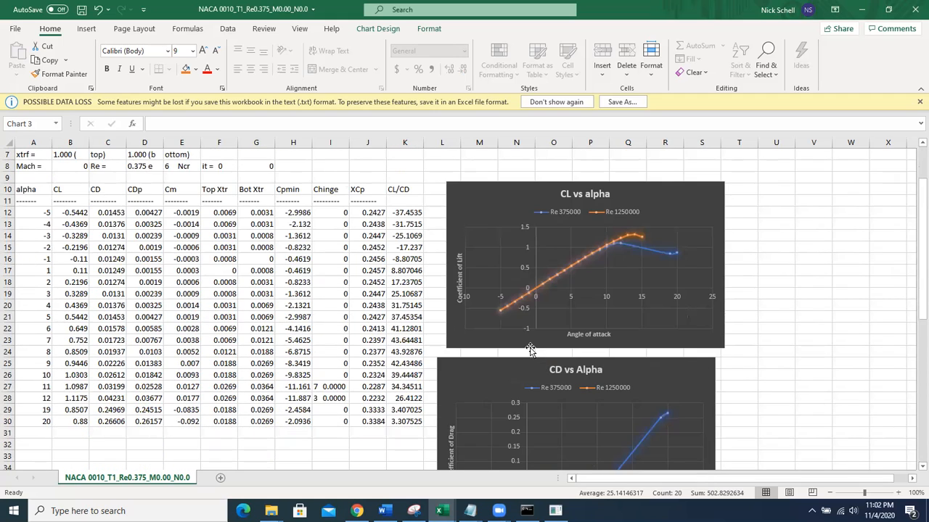
scroll(444, 285, "down", 1)
scroll(165, 250, "up", 3)
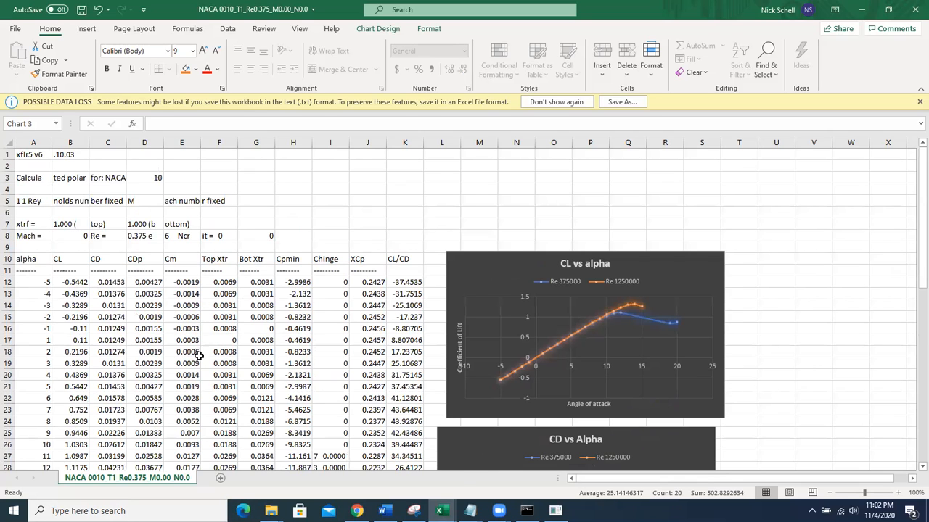
Switch to the NACA4410 workbook and examine its XFOIL polar data and the CL, CD and CL/CD charts.
mouse_move(439, 511)
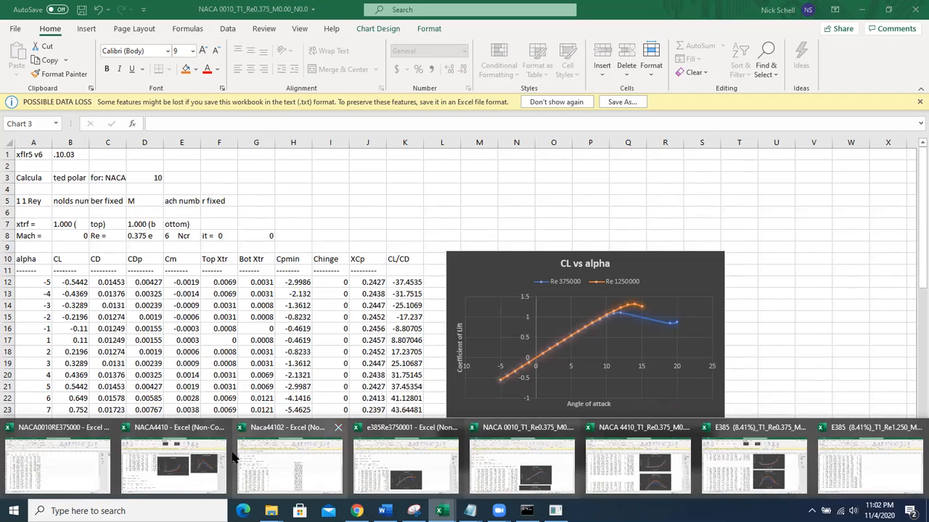
left_click(174, 464)
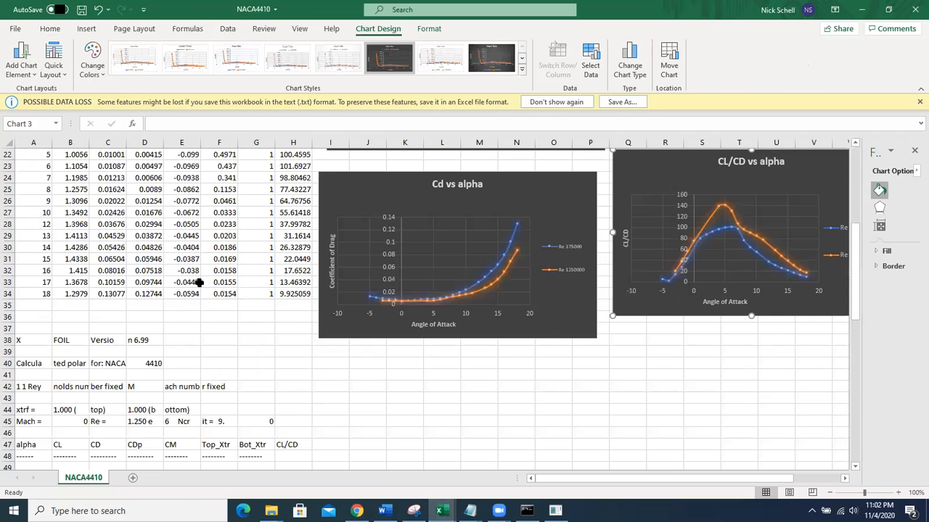
scroll(116, 247, "up", 7)
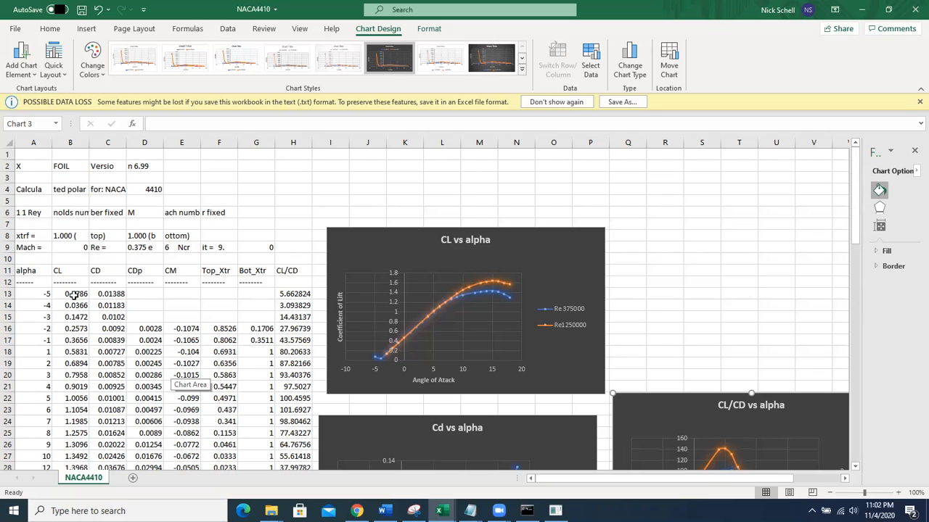
scroll(83, 421, "down", 3)
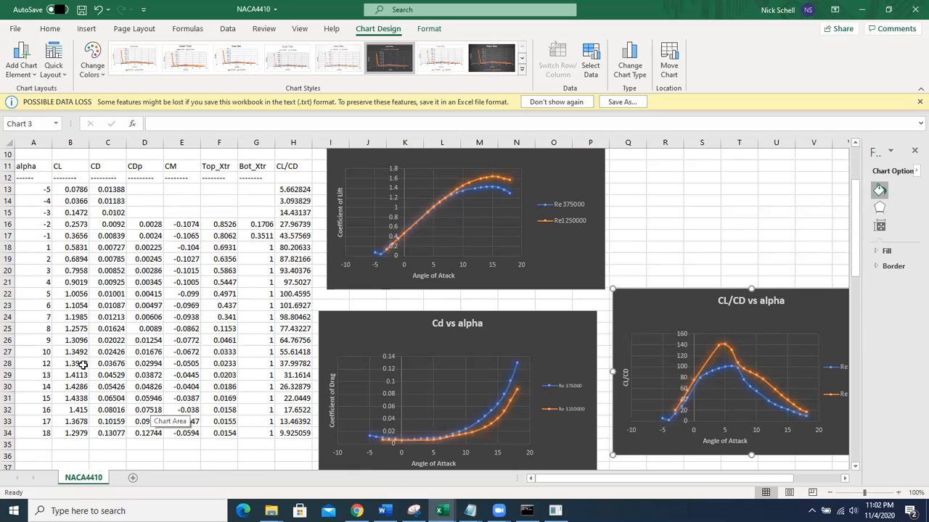
scroll(84, 365, "down", 3)
scroll(83, 365, "down", 2)
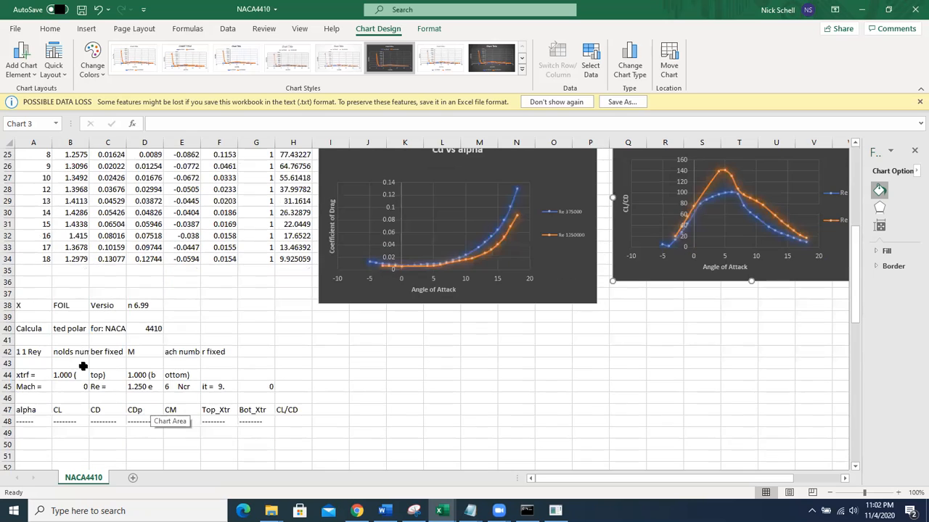
Examine the second NACA 4410 polar data table for Re 1250000, from its header down to the alpha 18 row.
scroll(84, 366, "down", 3)
scroll(83, 366, "down", 5)
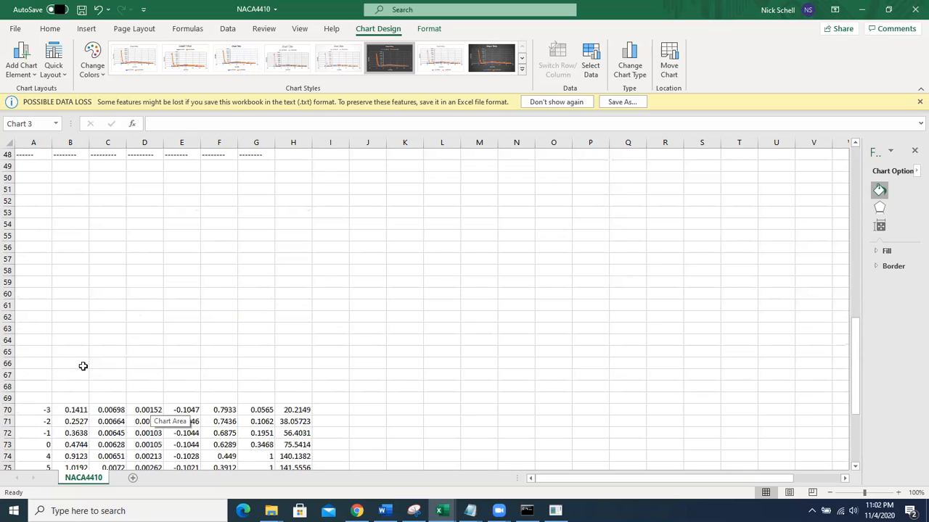
scroll(78, 254, "down", 7)
scroll(46, 217, "up", 2)
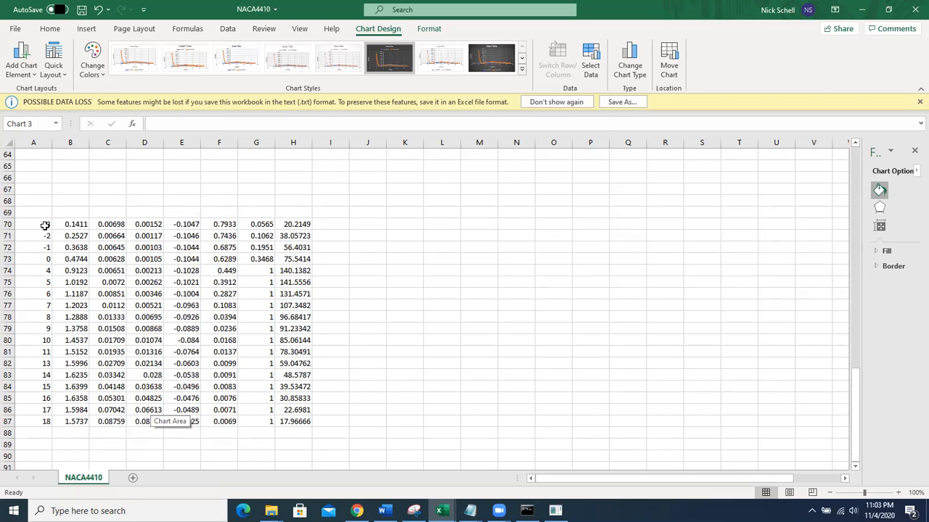
scroll(40, 362, "up", 2)
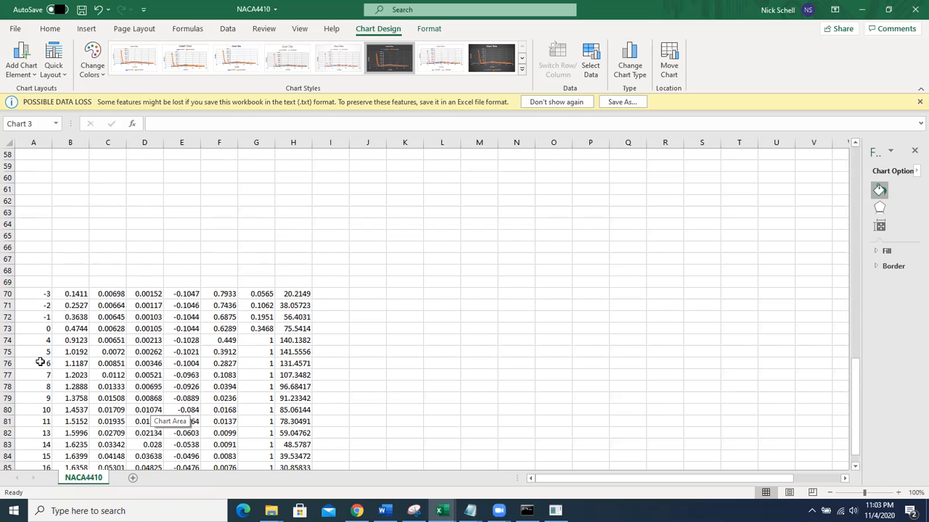
scroll(40, 363, "up", 12)
scroll(40, 363, "up", 5)
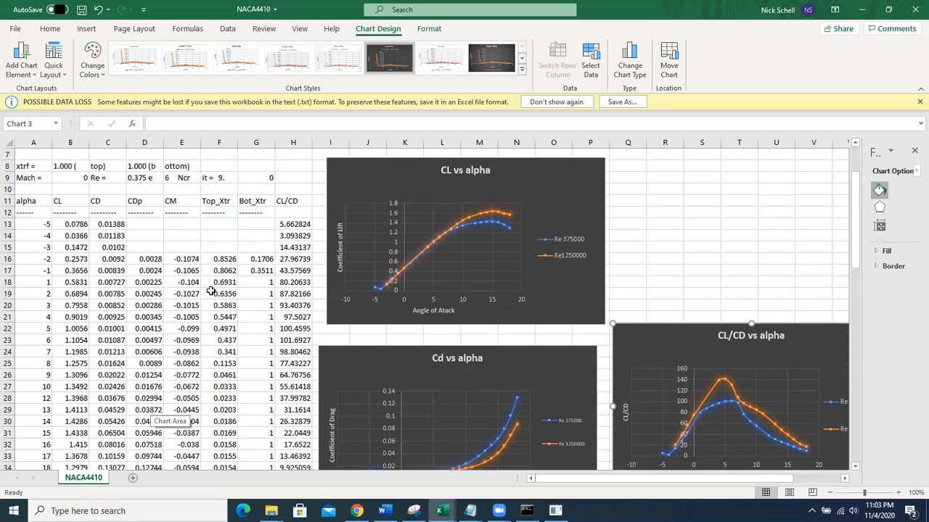
Review the NACA 4410 CL and Cd charts and move the CL/CD vs alpha chart so its full legend fits in view.
scroll(421, 295, "up", 2)
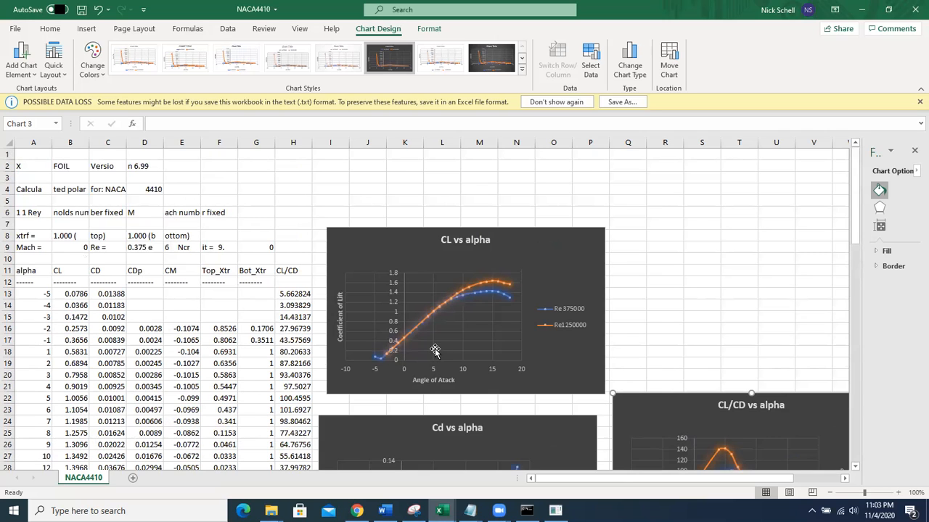
scroll(485, 310, "down", 1)
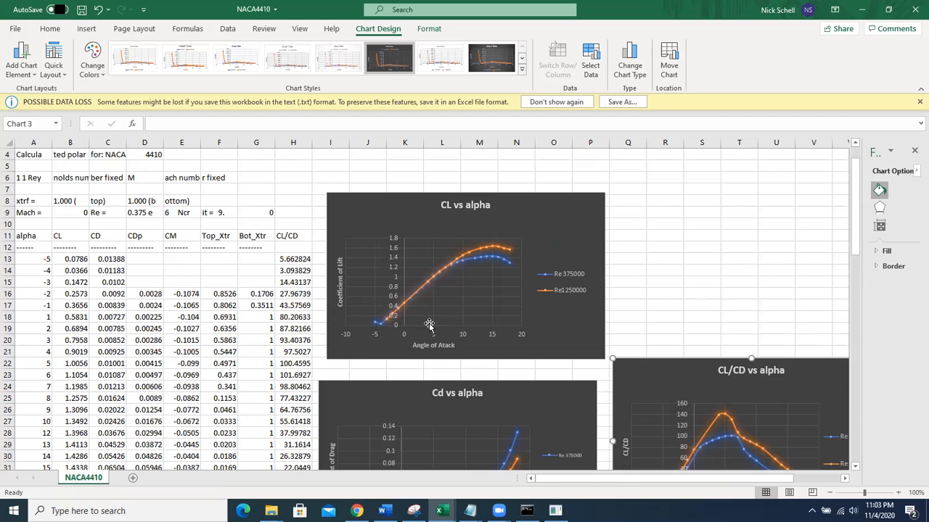
scroll(436, 344, "down", 3)
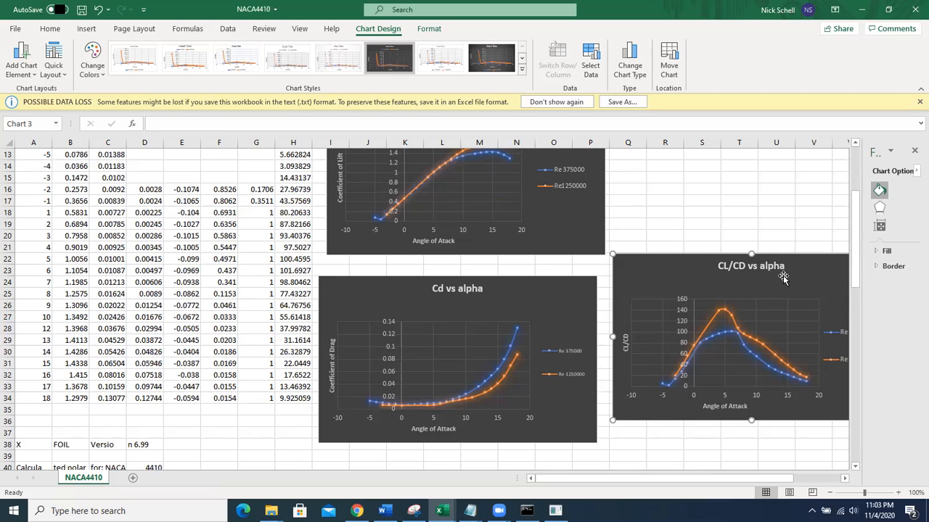
left_click_drag(756, 360, 680, 352)
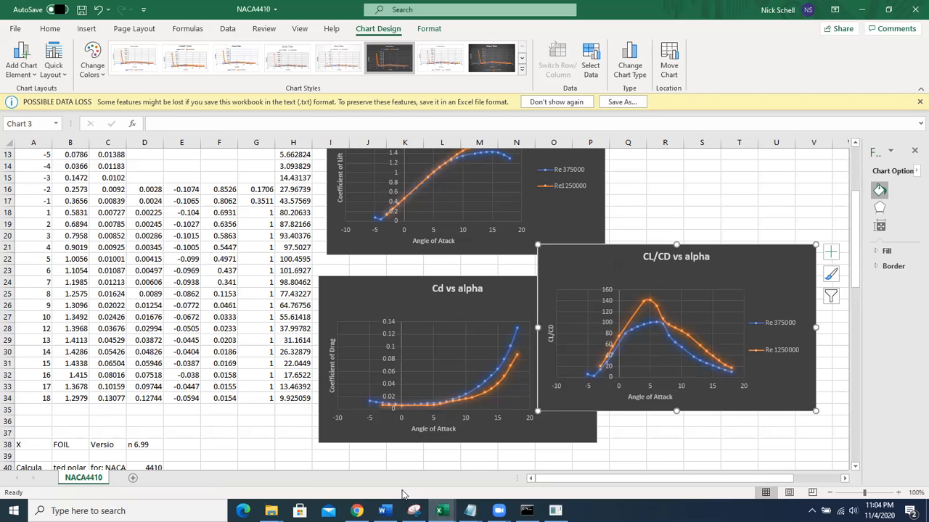
Close the stalled XFOIL command window and switch to the UIUC airfoil coordinate database page in Chrome.
left_click(527, 510)
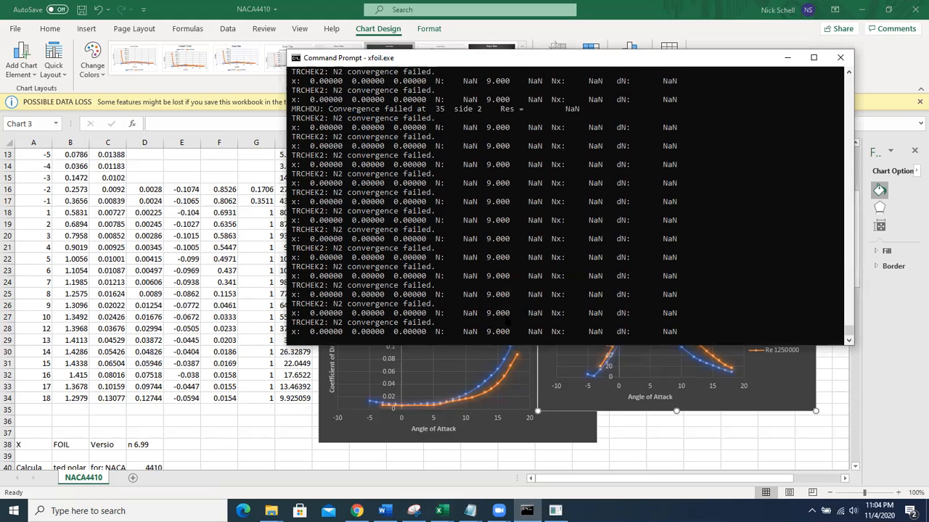
left_click(840, 57)
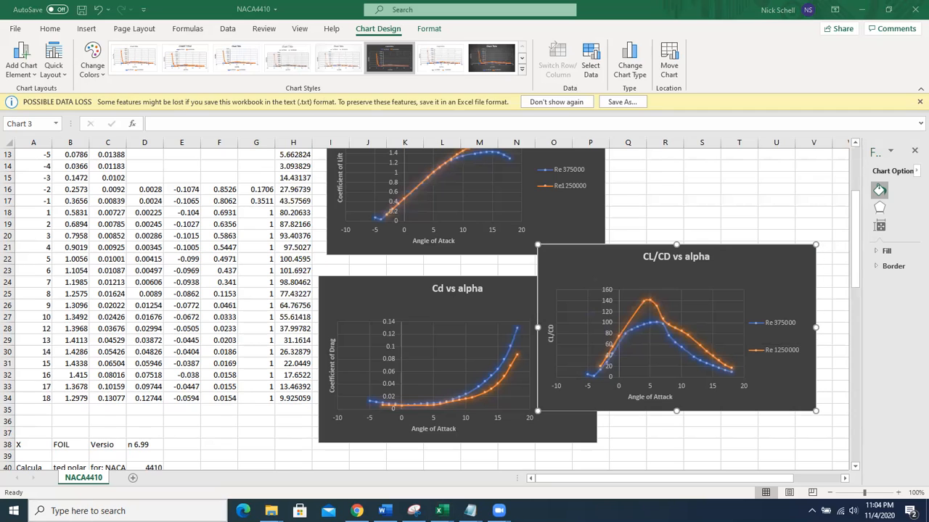
left_click(126, 511)
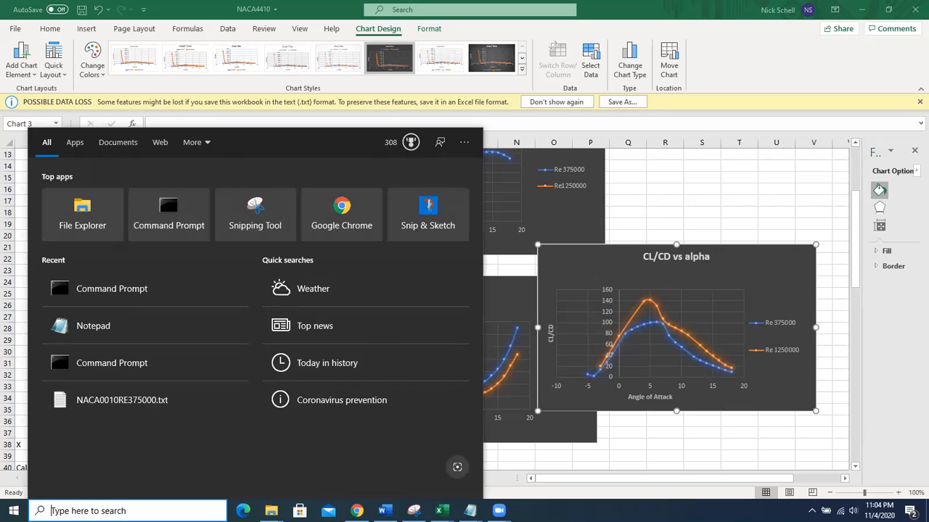
left_click(356, 510)
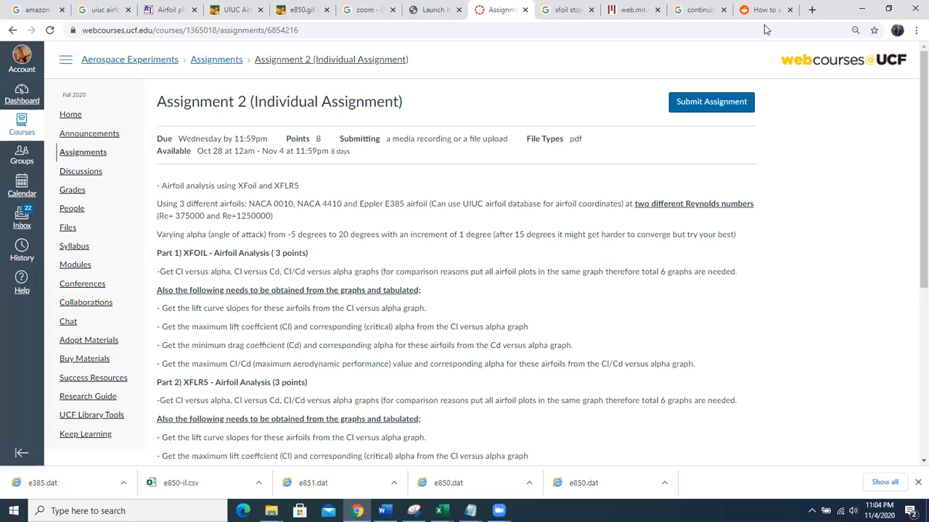
left_click(231, 10)
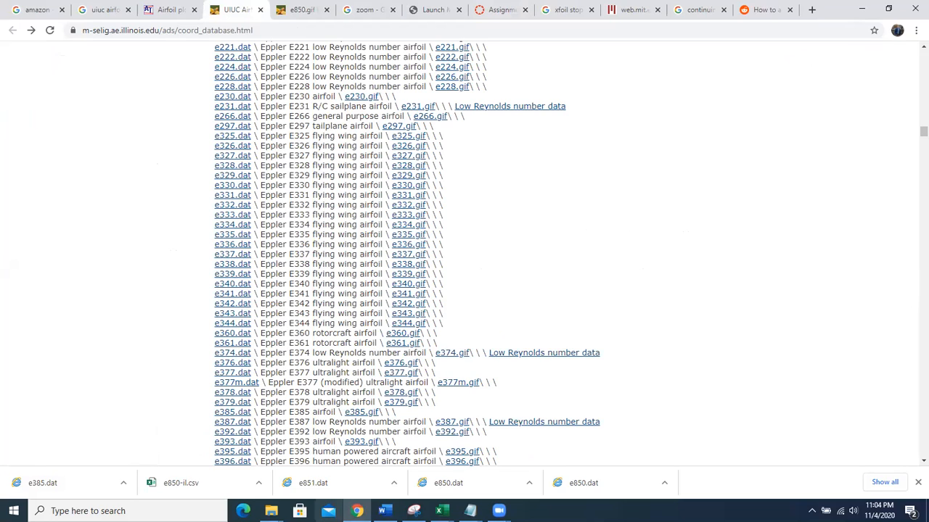
Find and open a new Command Prompt window.
left_click(215, 502)
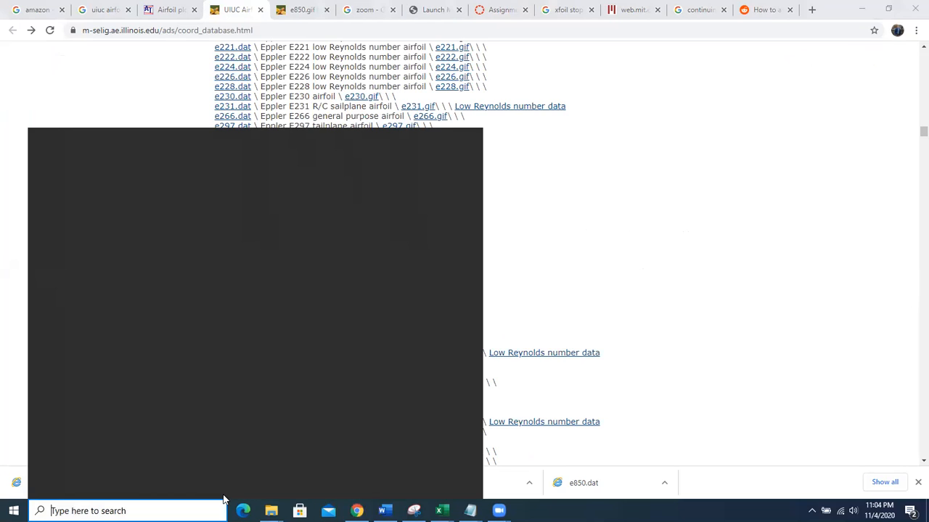
type("comm")
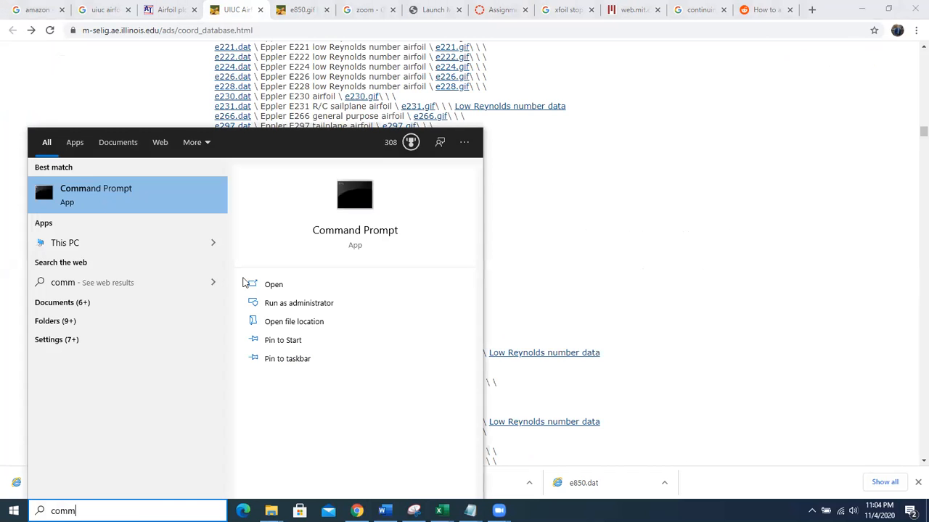
left_click(265, 285)
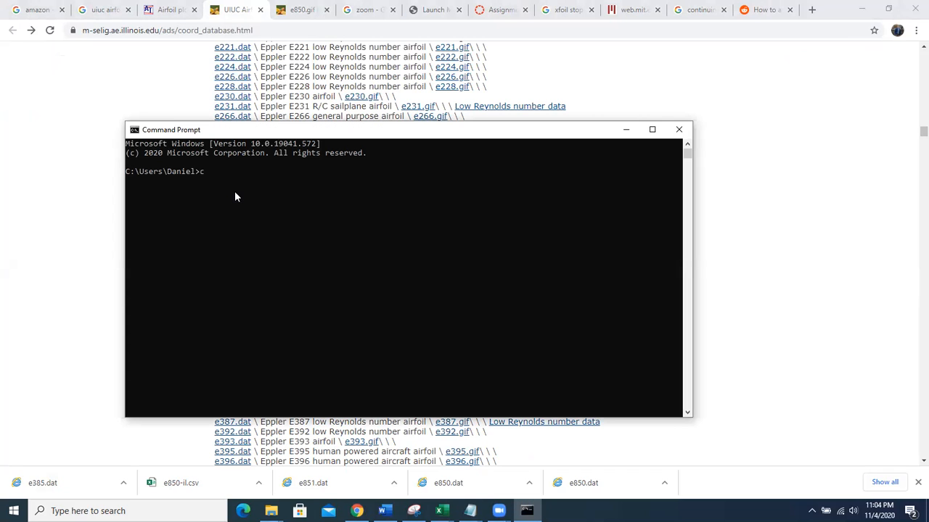
Change to the XFOIL6.99 folder in the user's Downloads directory and launch xfoil.exe.
type("cd")
type("C:\\Users\\Daniel\\Downloads\\XFOIL6.99")
key("Return")
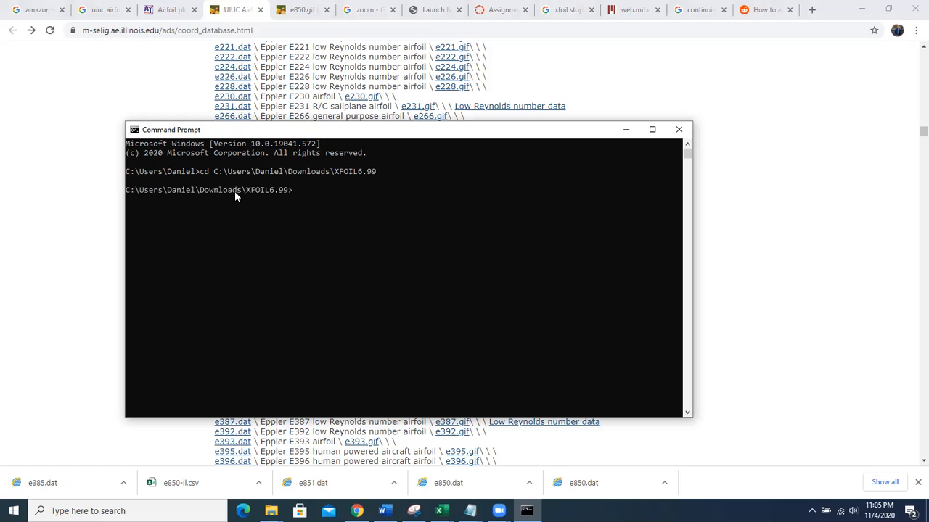
type("xfoil.")
key("Tab")
key("Return")
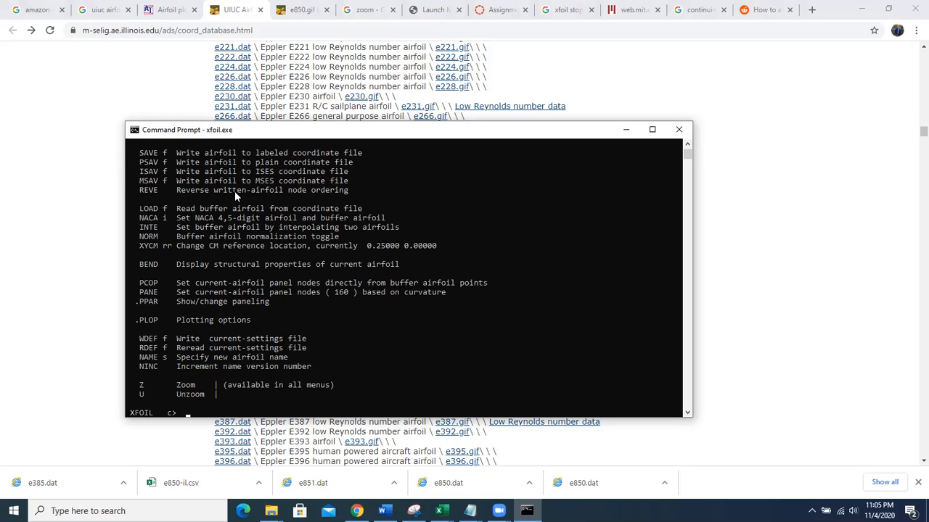
Load the Eppler E385 airfoil from the coordinate file E385.dat.
type("load")
key("Return")
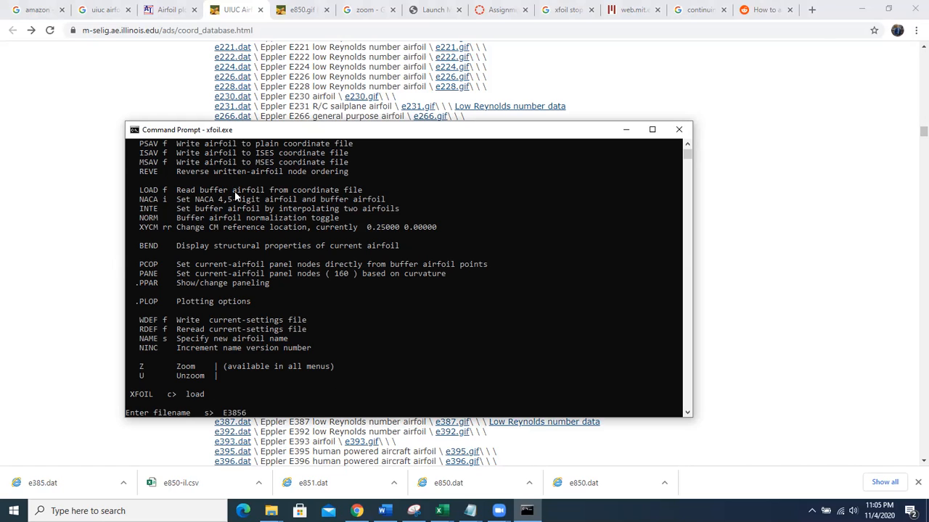
type("E3856")
key("BackSpace")
type(".dat")
key("Return")
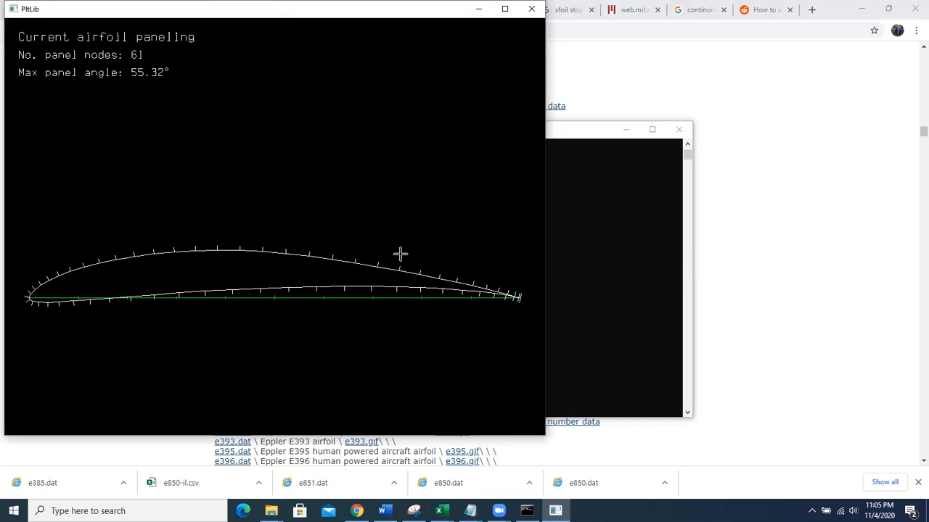
Display the E385 paneling parameters with PPAR and compare them with the current airfoil paneling plot.
left_click(564, 253)
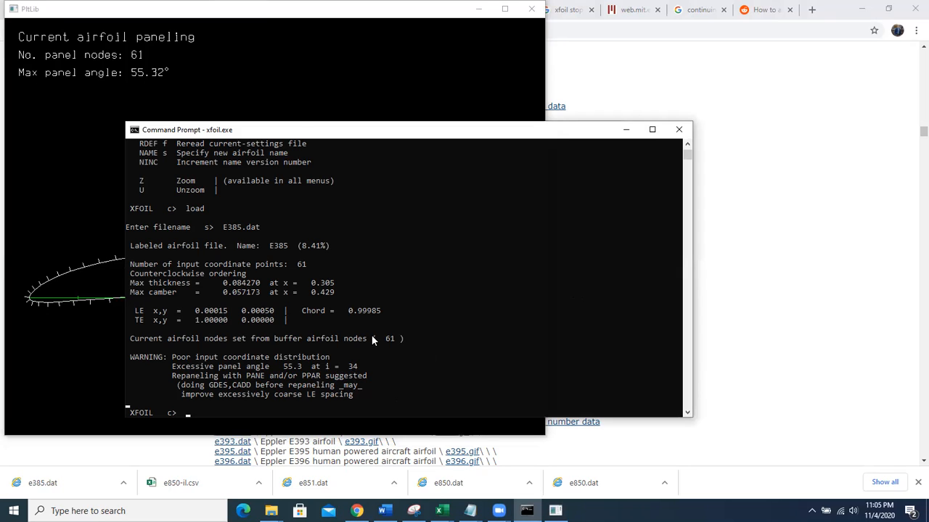
type("ppar")
key("Return")
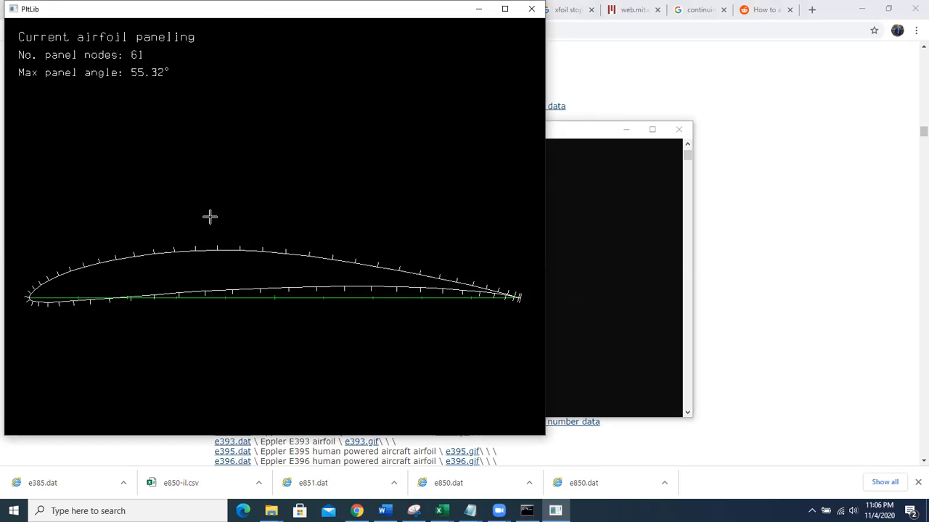
left_click(581, 274)
left_click(589, 293)
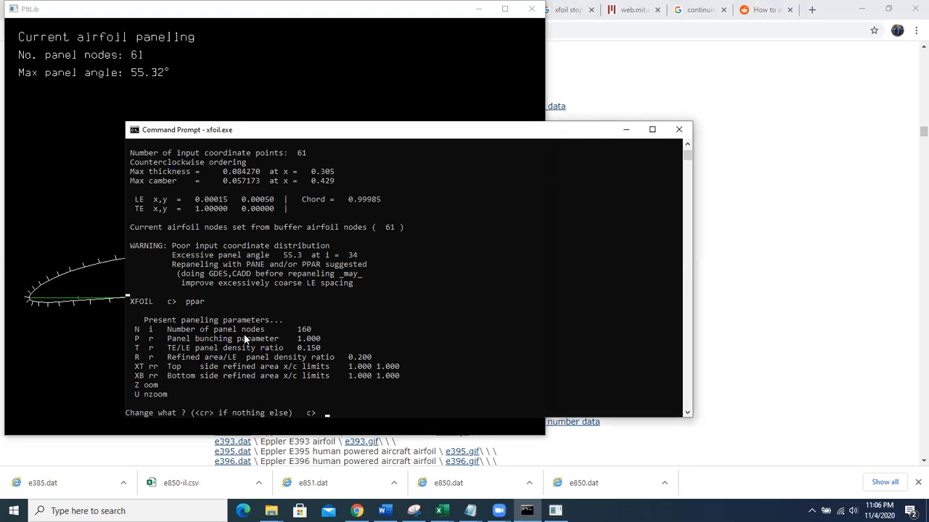
left_click(101, 361)
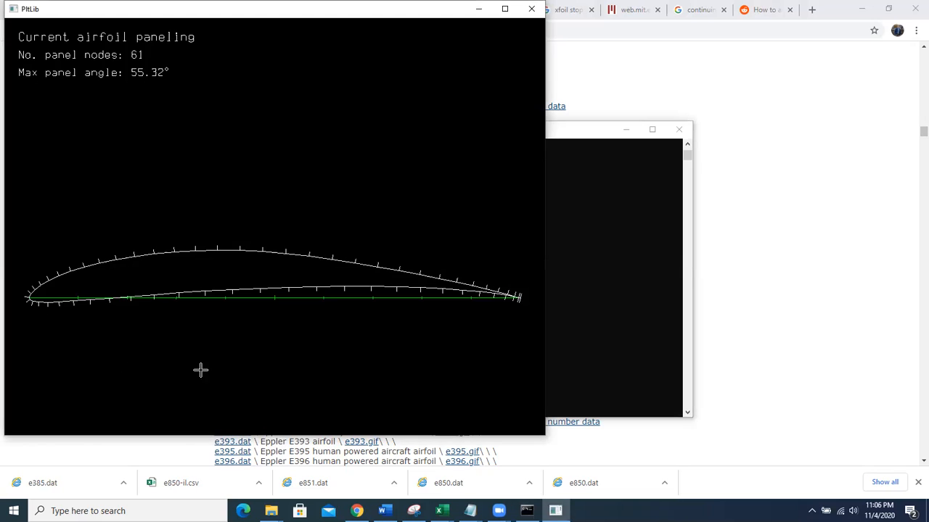
left_click(570, 327)
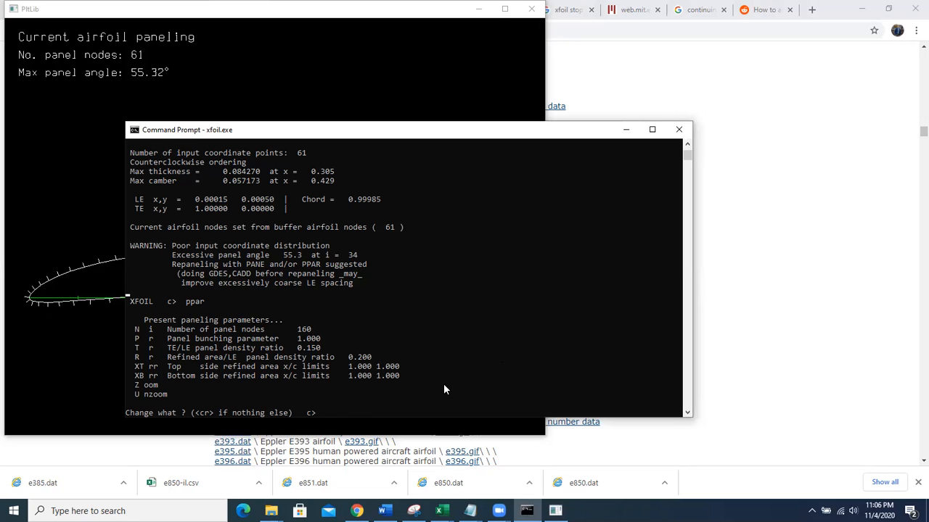
left_click(520, 427)
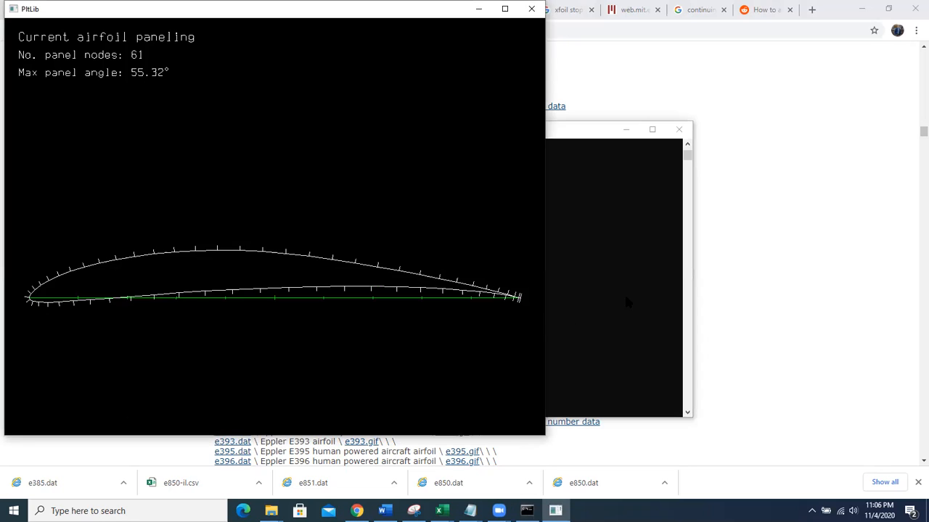
Switch to the Excel workbook E385 (8.41%)_T1_Re0.375_M0.00_N0.0 and look over its first polar table and charts.
left_click(441, 510)
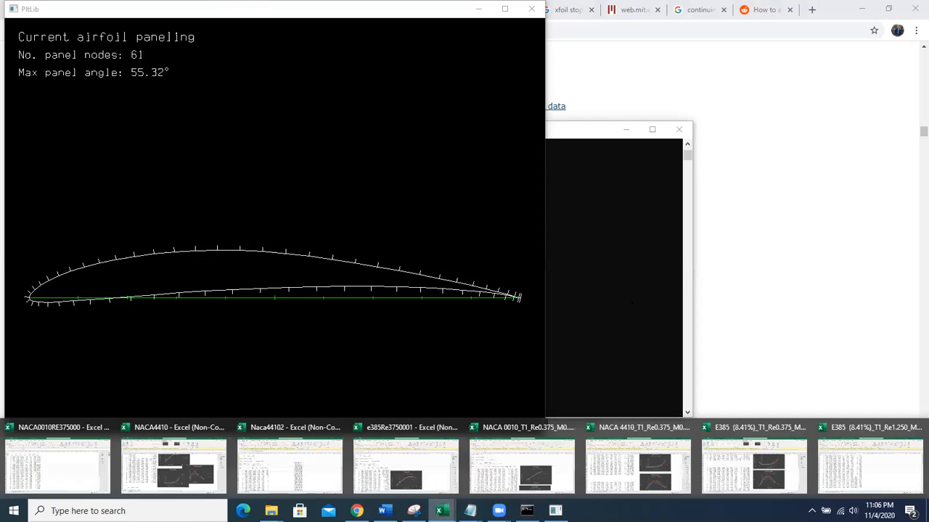
left_click(441, 511)
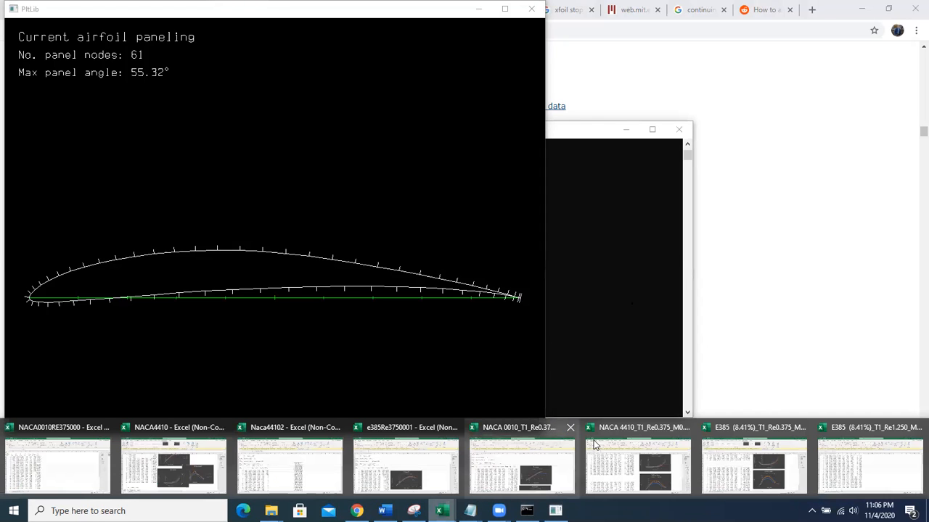
left_click(764, 454)
scroll(290, 326, "up", 10)
scroll(167, 339, "down", 3)
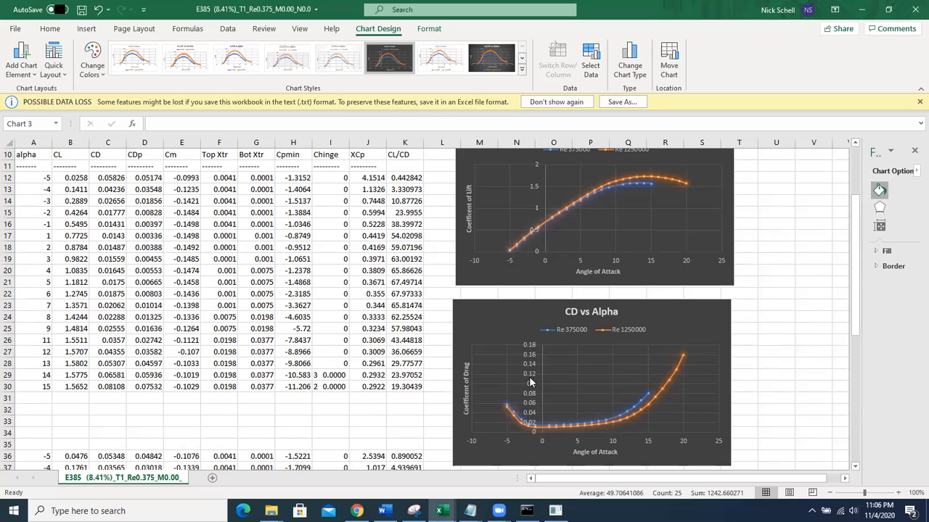
scroll(521, 384, "down", 4)
scroll(530, 378, "up", 6)
scroll(530, 378, "up", 1)
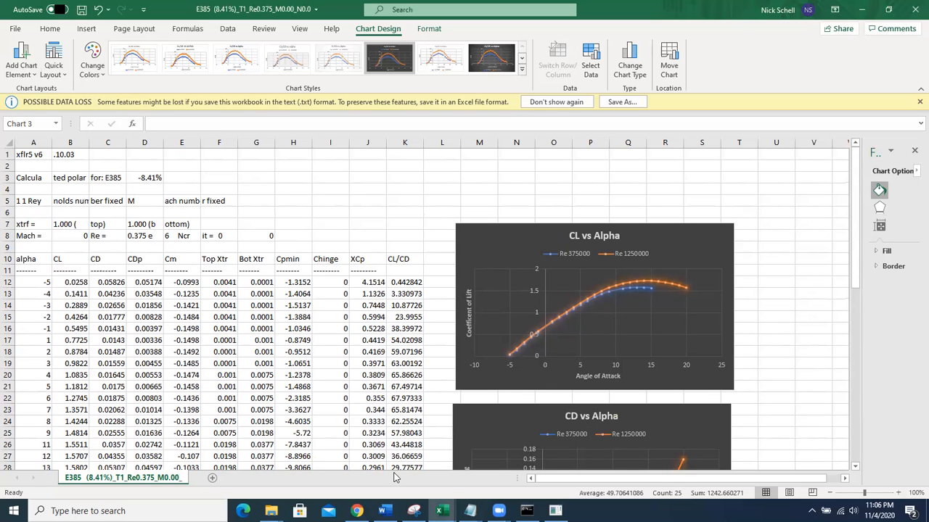
Examine the second E385 polar table and compare the CL, CD and CL/CD charts at Re 375000 and Re 1250000.
scroll(163, 363, "down", 4)
scroll(163, 363, "down", 4)
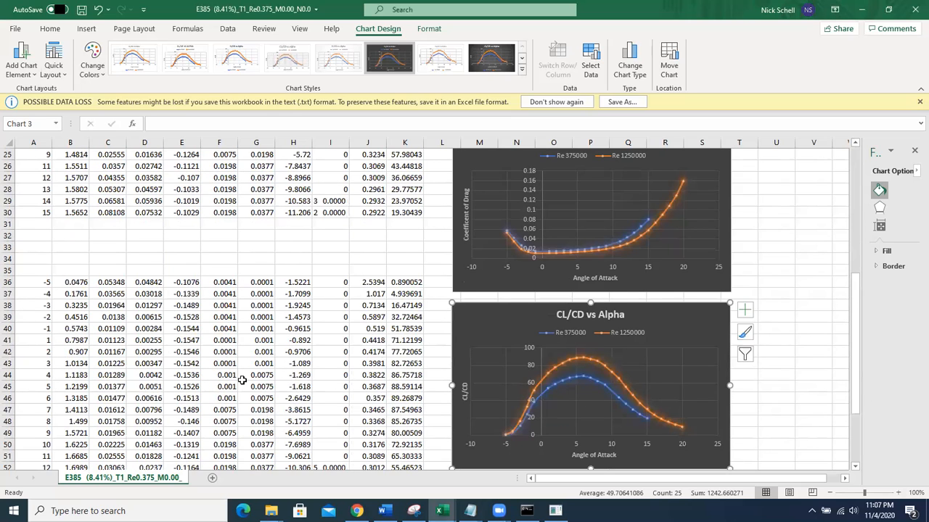
scroll(177, 375, "down", 1)
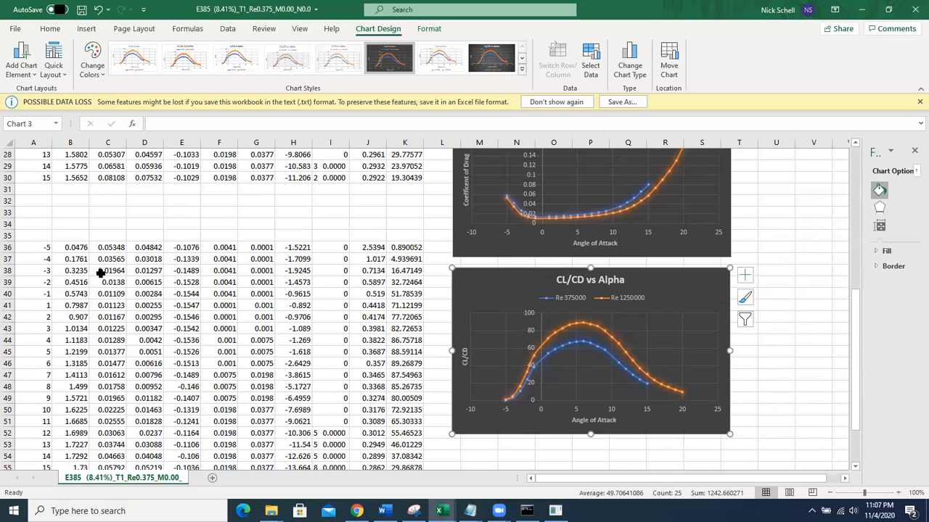
scroll(101, 273, "up", 7)
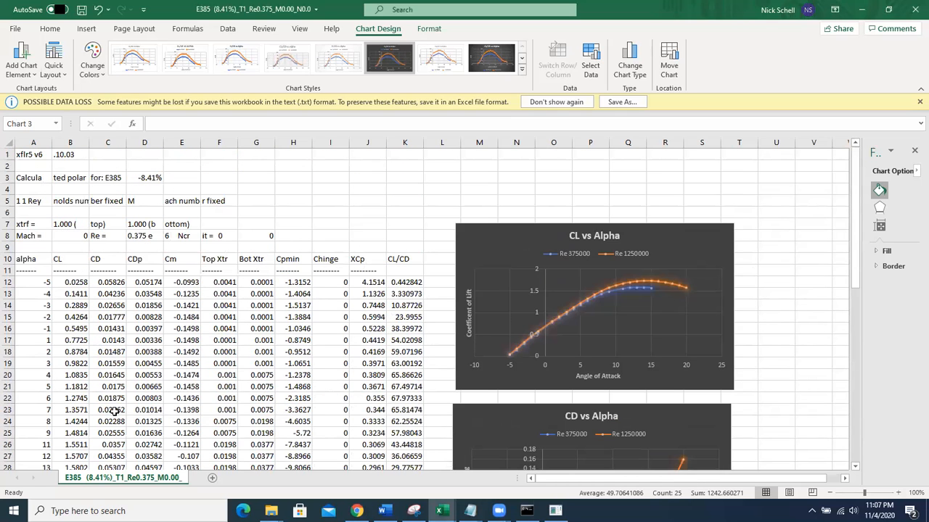
scroll(158, 347, "down", 2)
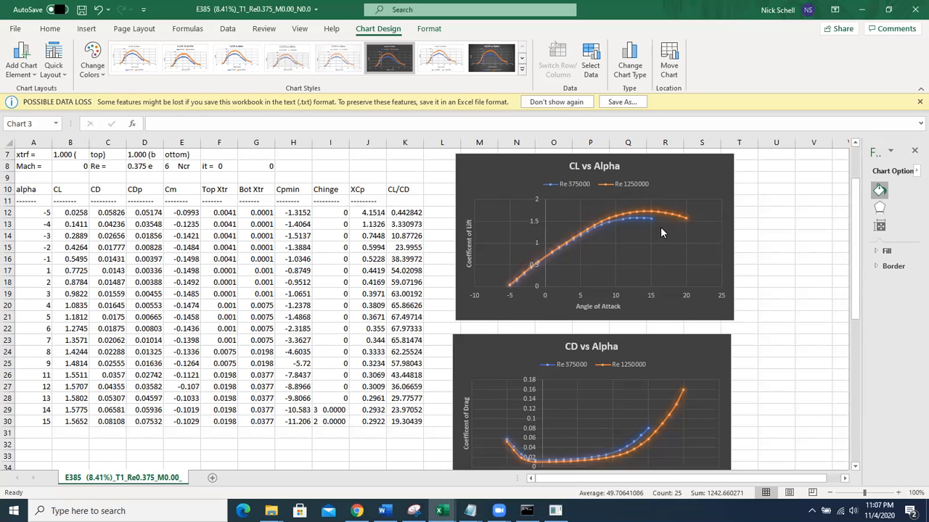
scroll(585, 360, "down", 3)
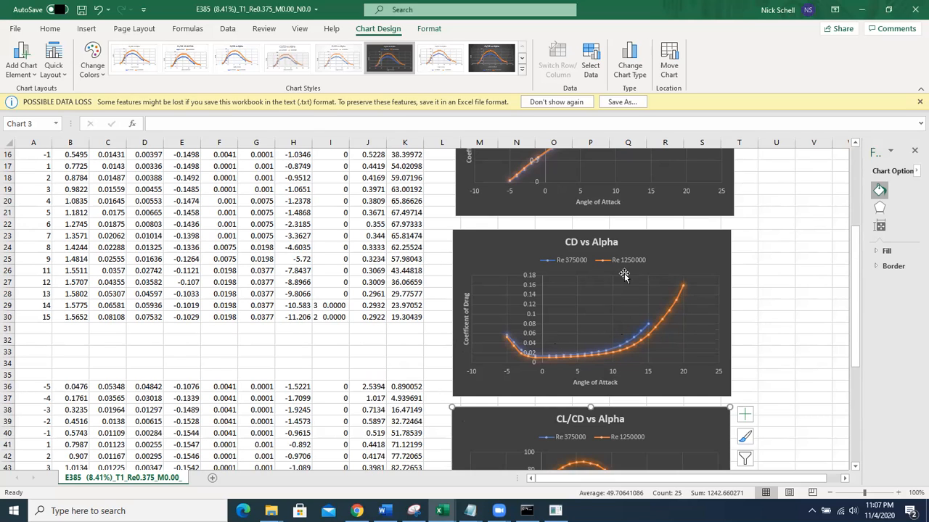
Review the CL/CD vs Alpha chart and the remaining rows of the Re 1250000 polar table, finishing at the CL vs Alpha chart.
scroll(595, 341, "down", 5)
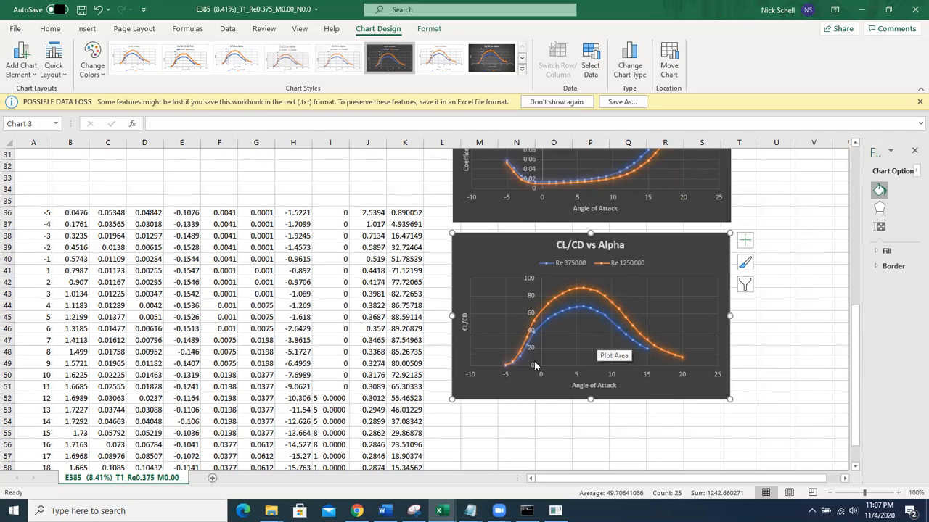
scroll(564, 333, "down", 3)
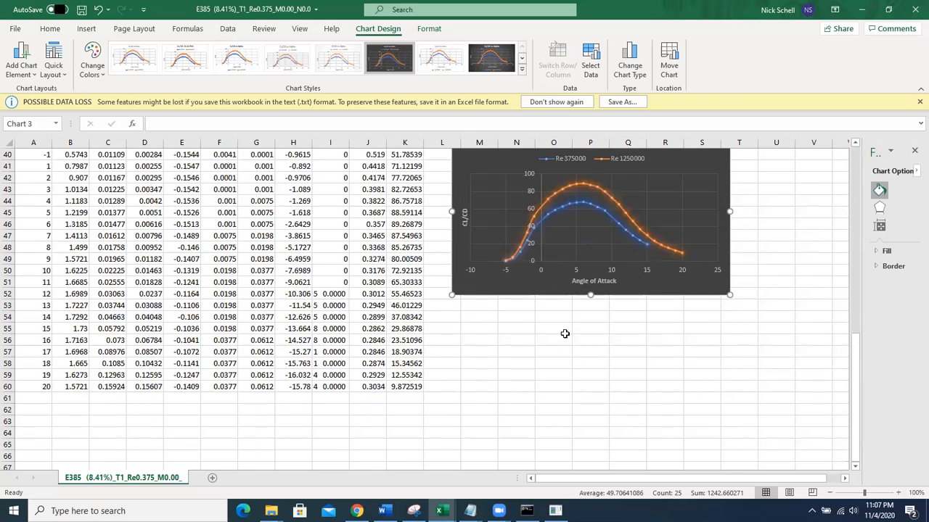
scroll(564, 334, "up", 9)
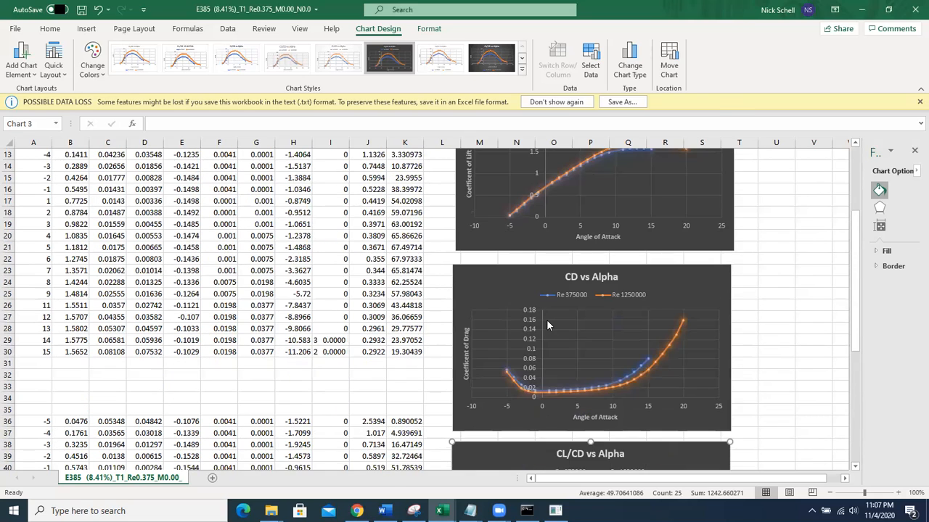
scroll(547, 325, "up", 4)
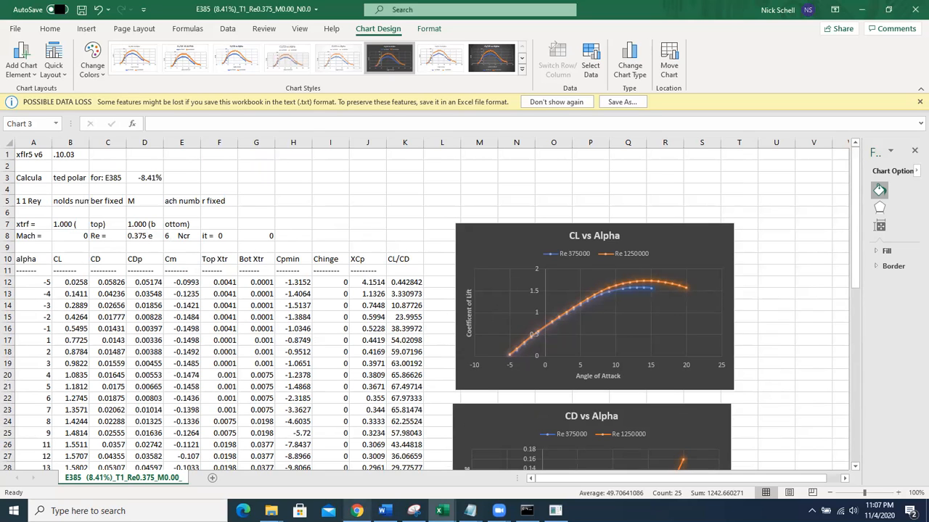
Search Windows for xflr and launch XFLR5.exe.
mouse_move(357, 511)
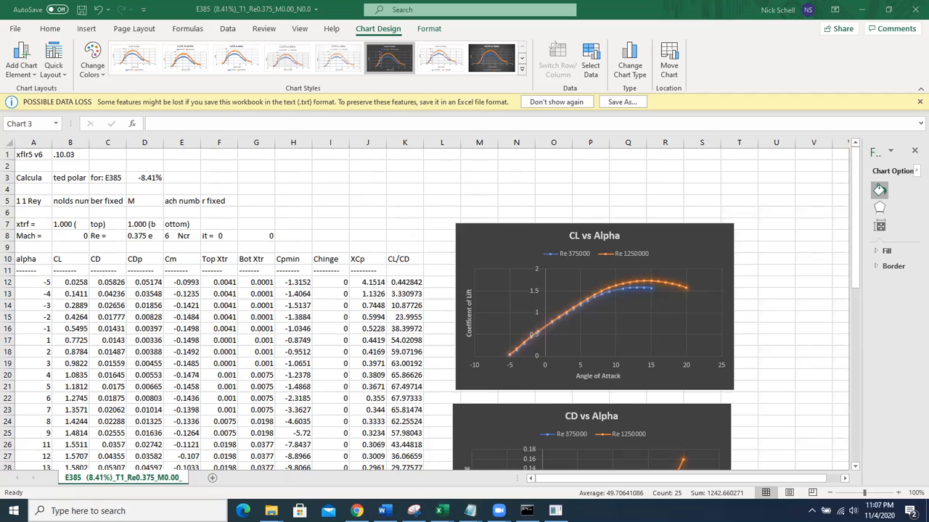
key("super+s")
type("xfl")
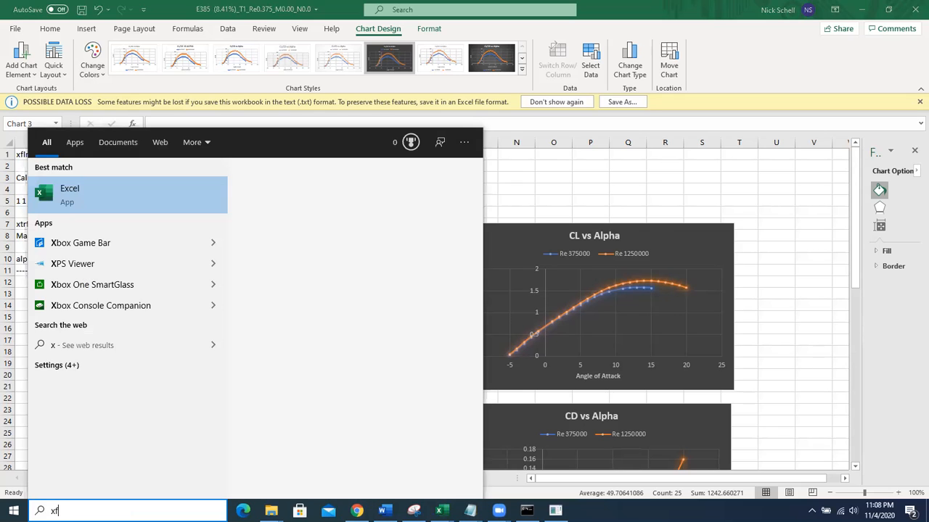
type("r")
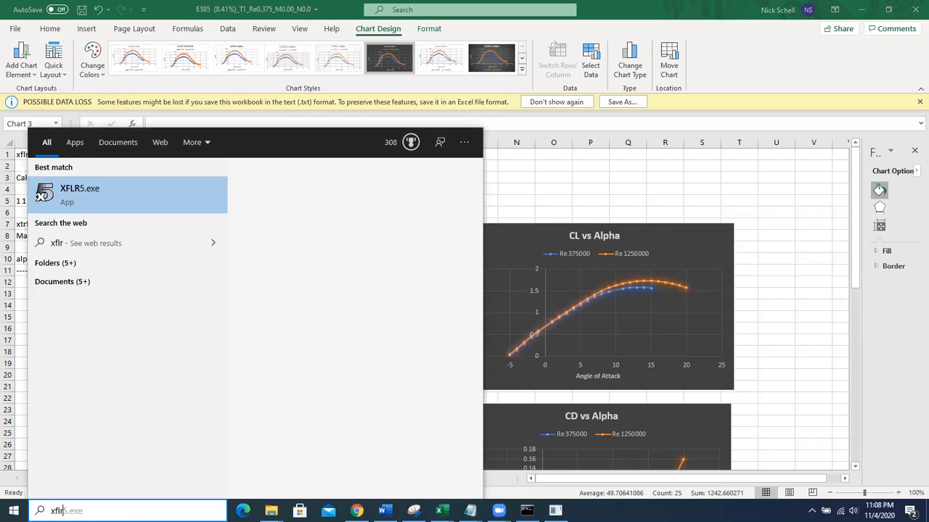
left_click(70, 200)
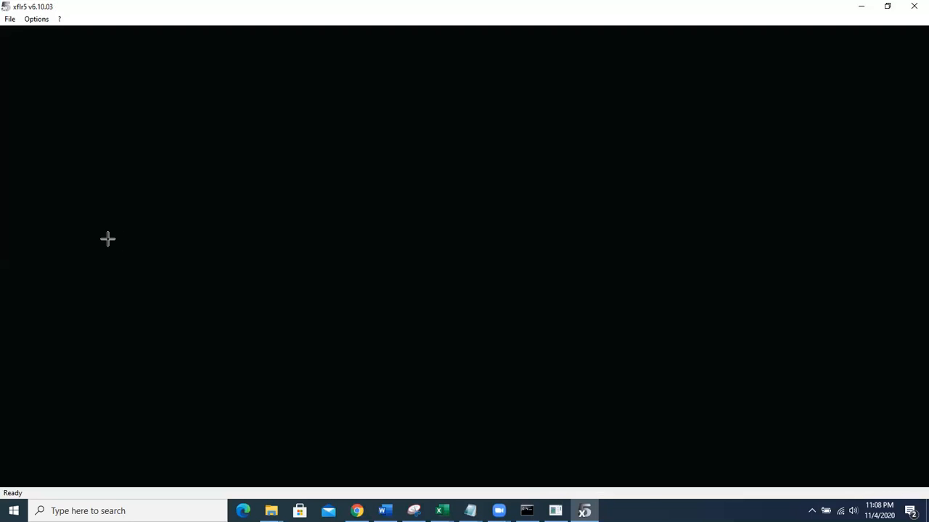
Start a new project and open the XFoil Direct Analysis module.
left_click(11, 20)
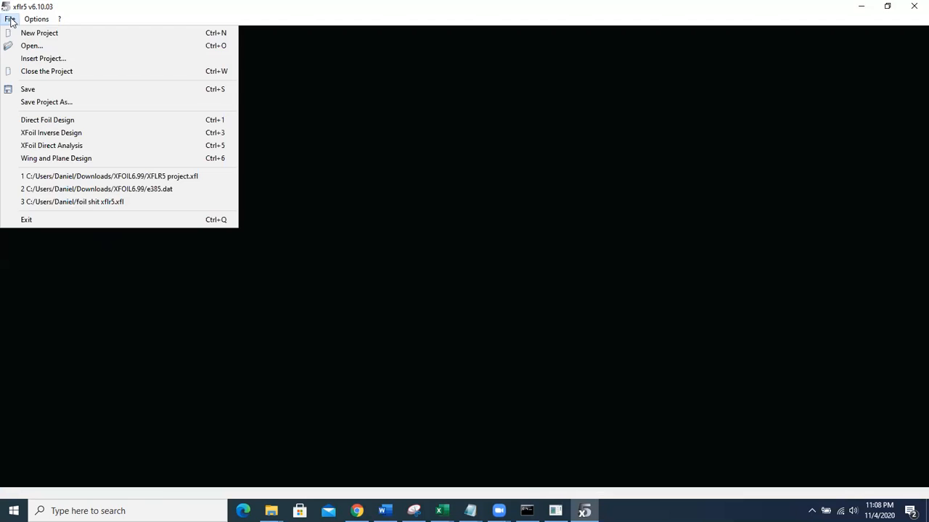
left_click(58, 32)
left_click(9, 19)
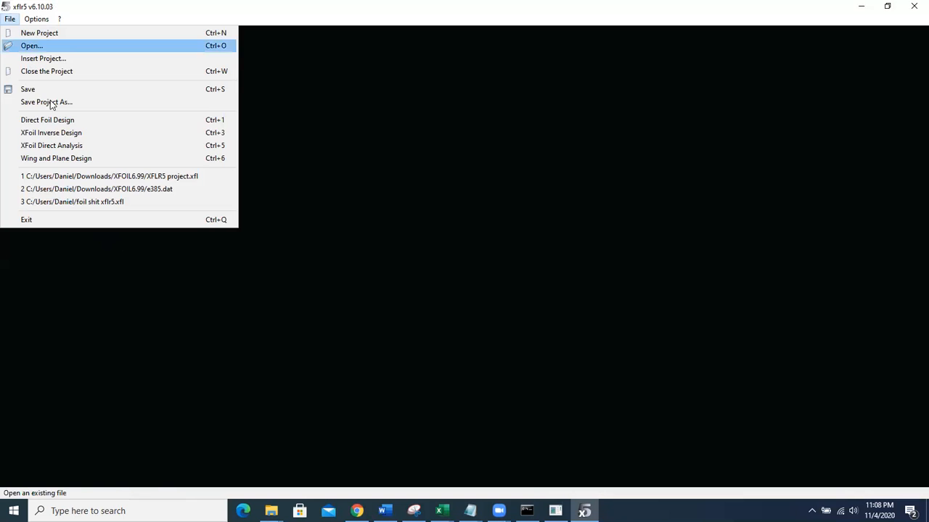
left_click(65, 148)
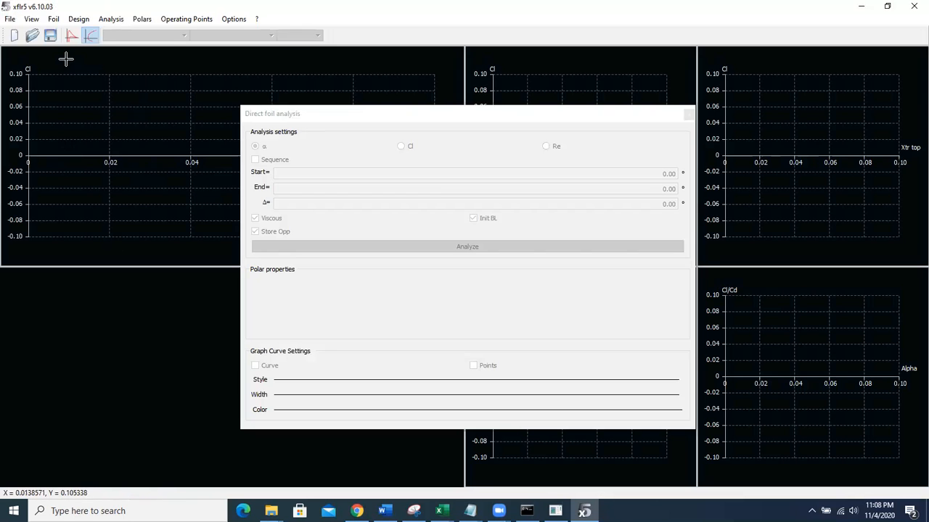
left_click(54, 20)
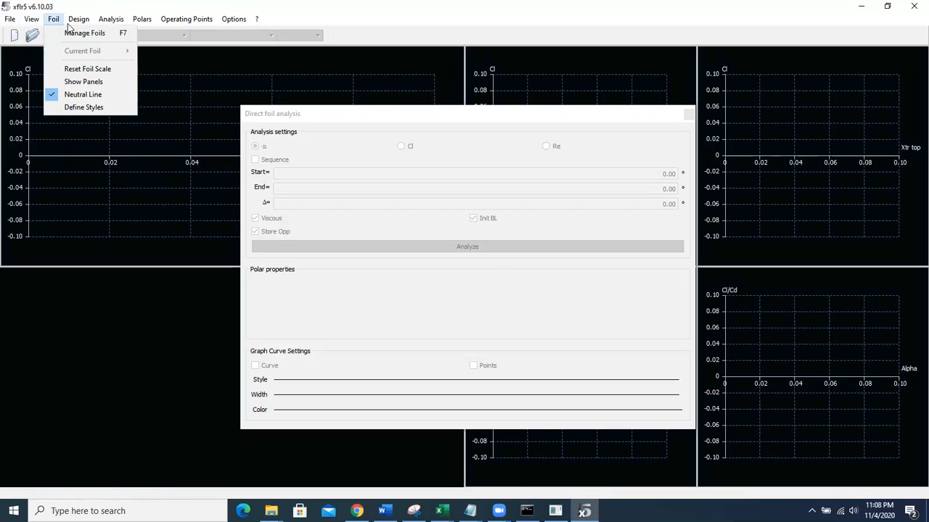
mouse_move(69, 27)
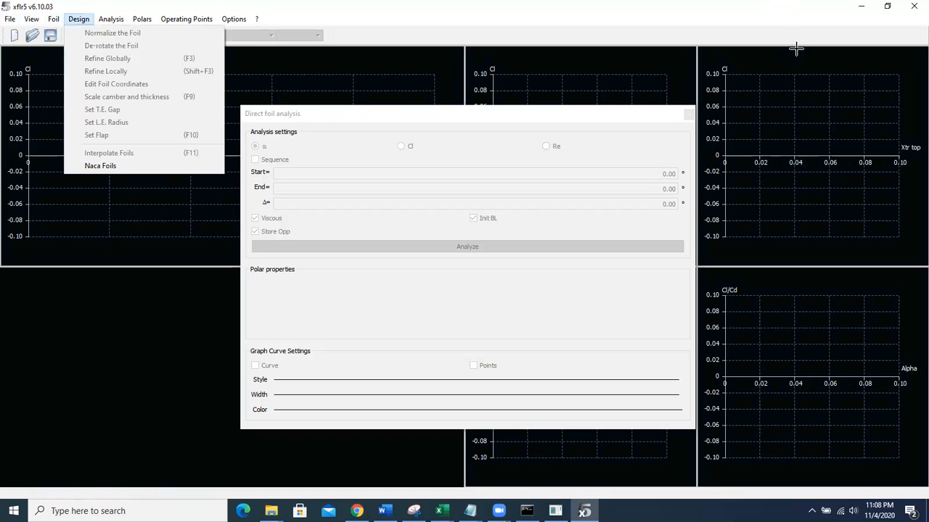
left_click(891, 7)
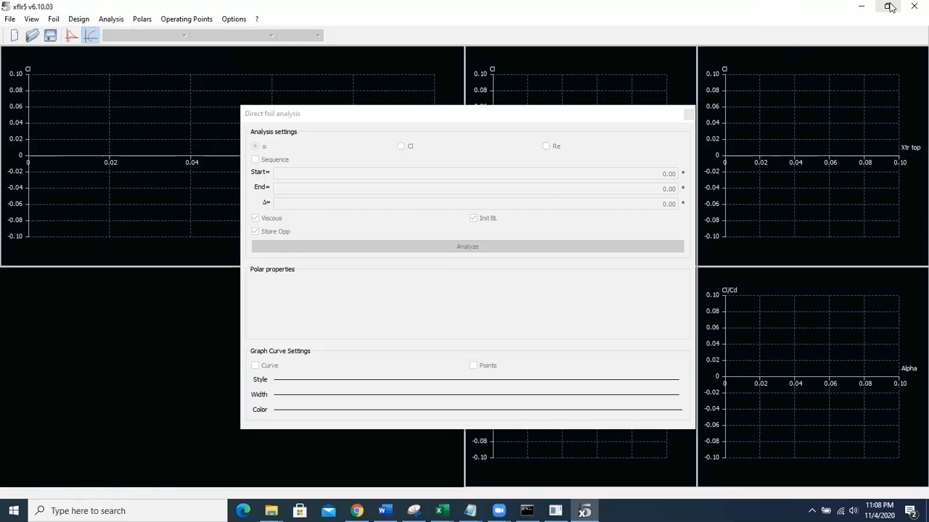
left_click(891, 7)
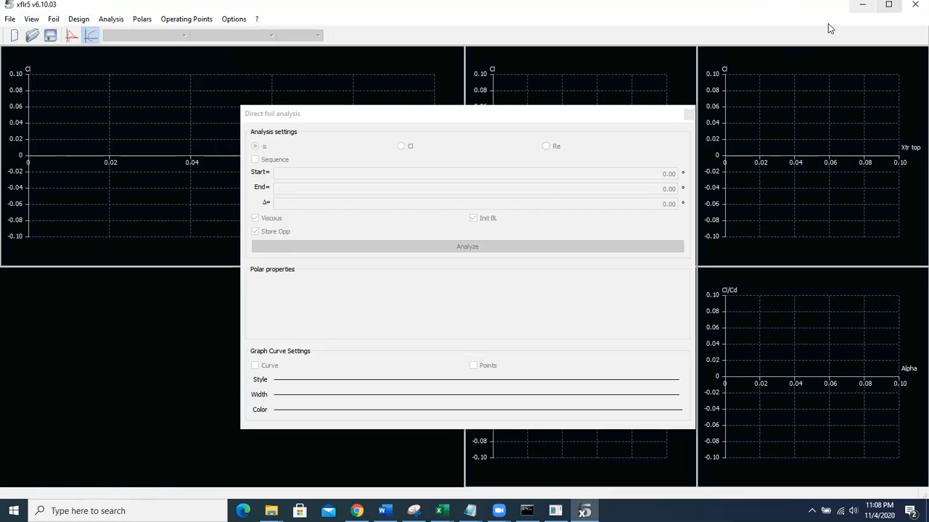
left_click(888, 5)
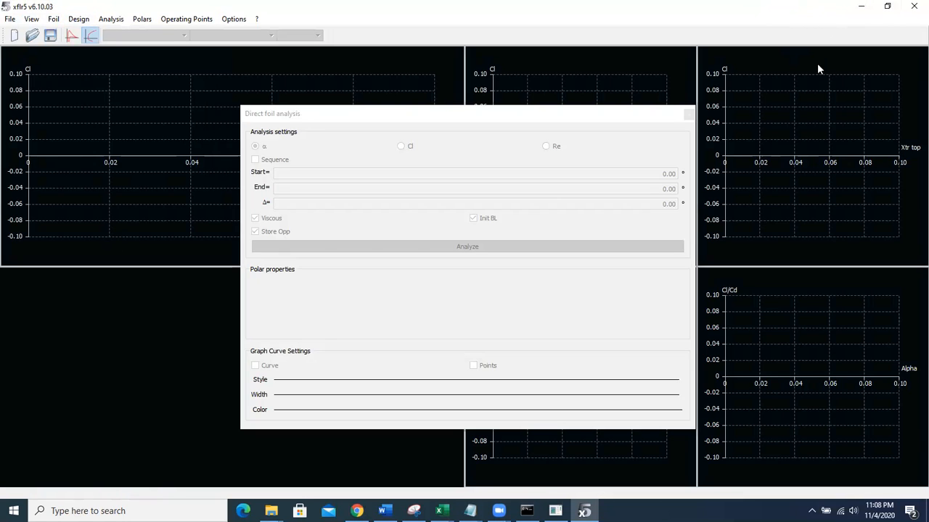
Move the xflr5 window off its maximized position and close the floating Direct foil analysis panel.
left_click_drag(413, 6, 426, 66)
left_click(424, 114)
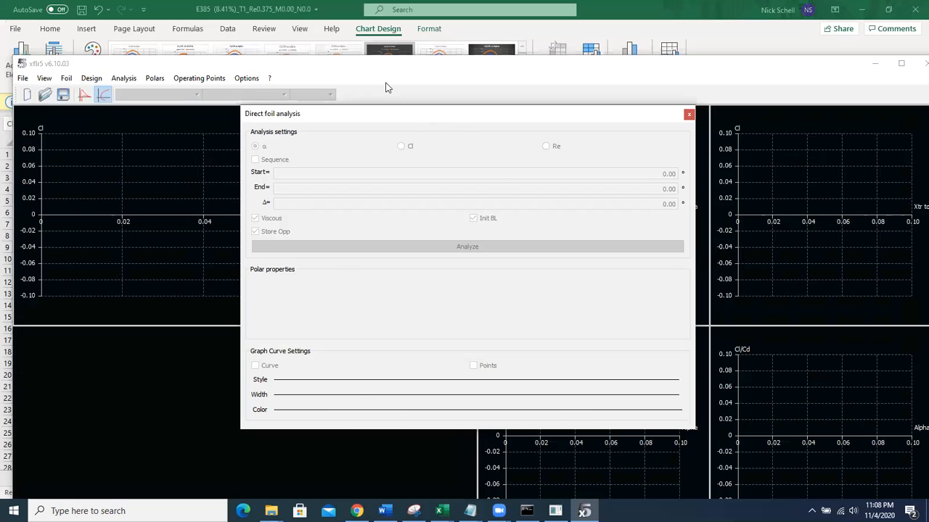
left_click_drag(421, 114, 497, 179)
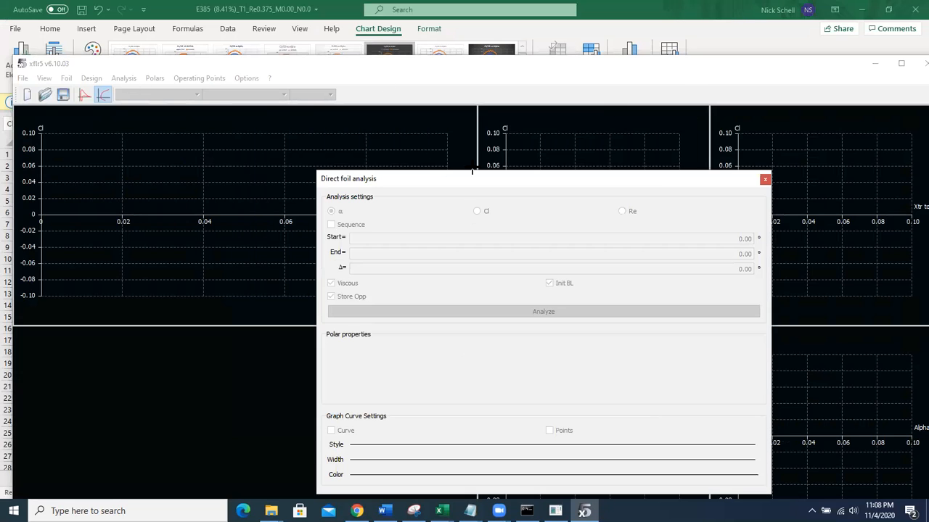
left_click(764, 179)
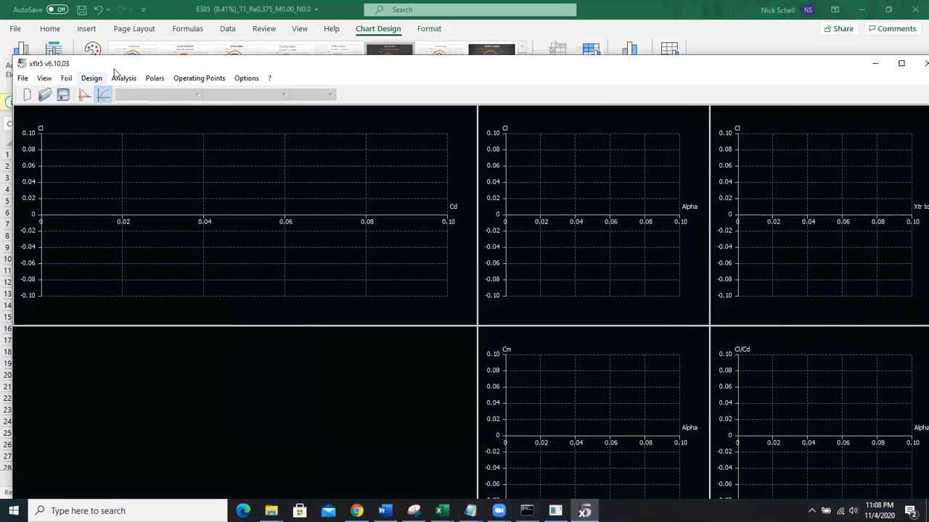
Switch from direct analysis to the Direct Foil Design module.
left_click(23, 77)
left_click(68, 80)
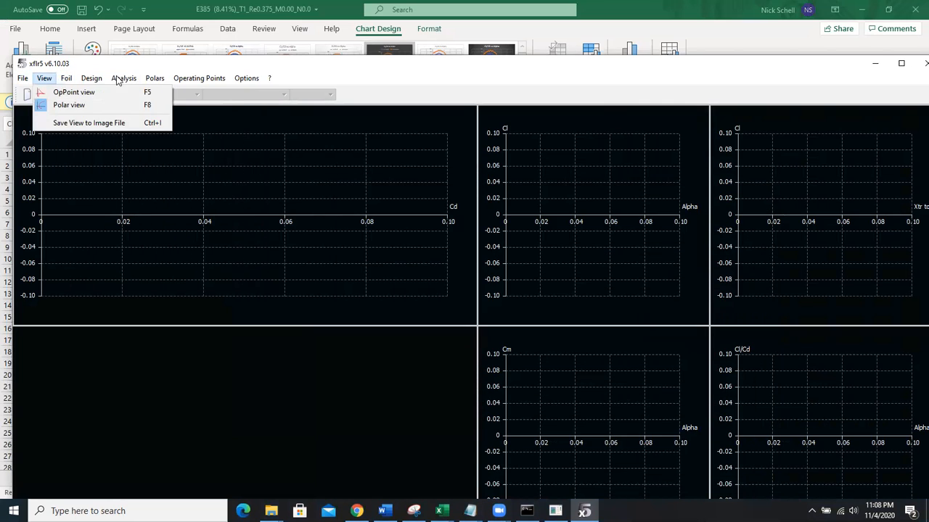
mouse_move(116, 80)
left_click(20, 78)
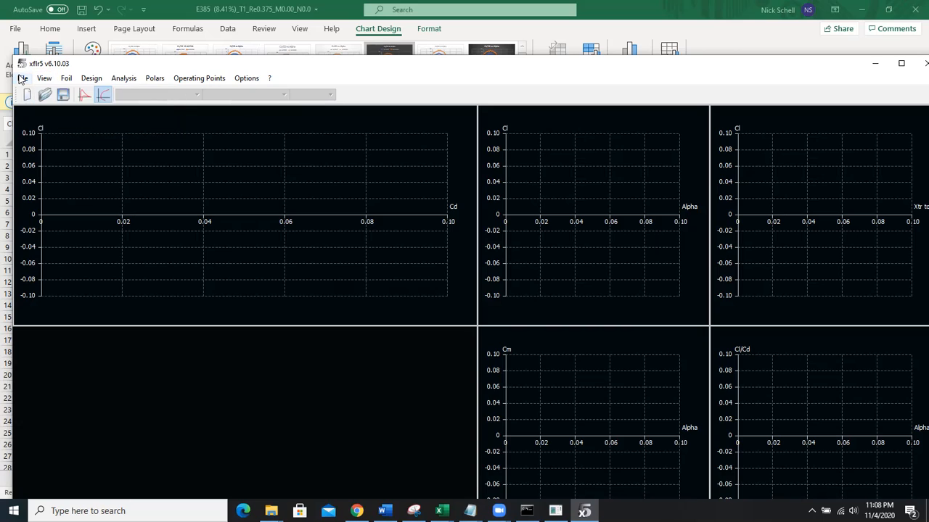
left_click(21, 78)
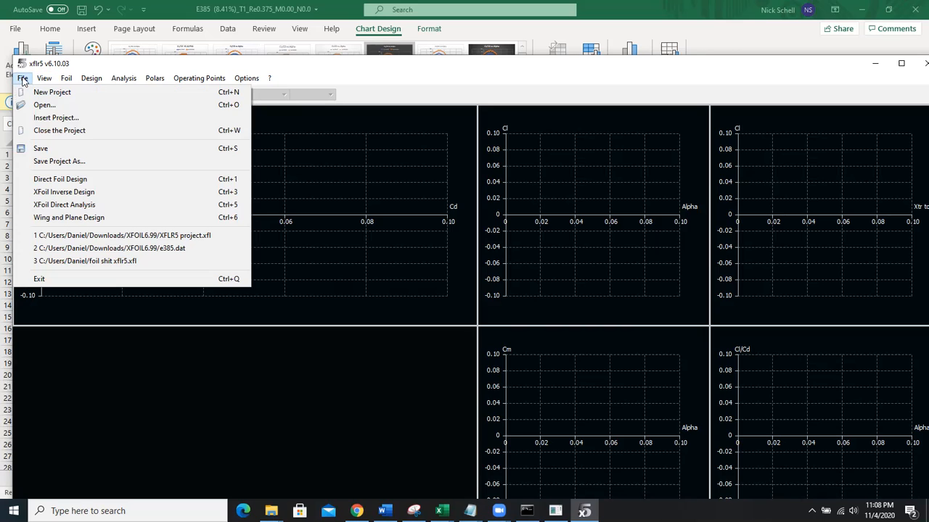
left_click(54, 178)
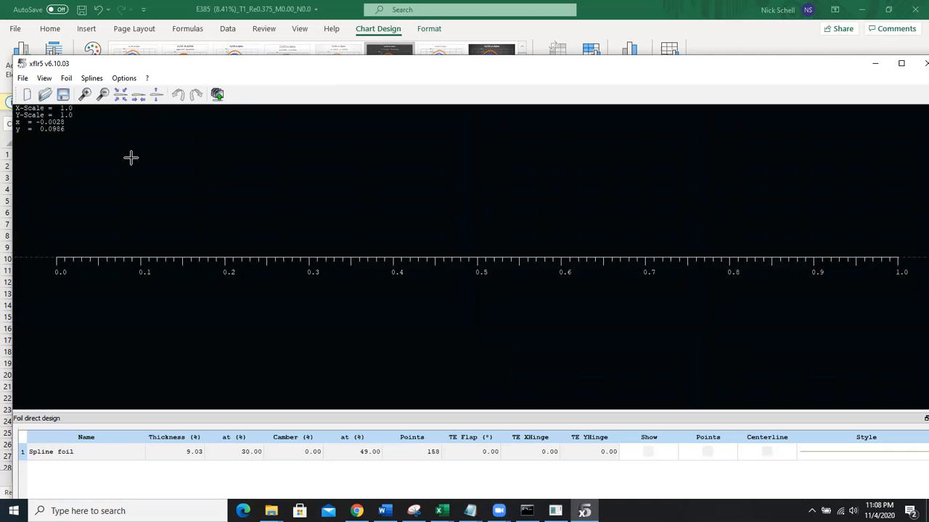
Generate a NACA foil from the digits 0010 and name it NACA 0010.
left_click(66, 78)
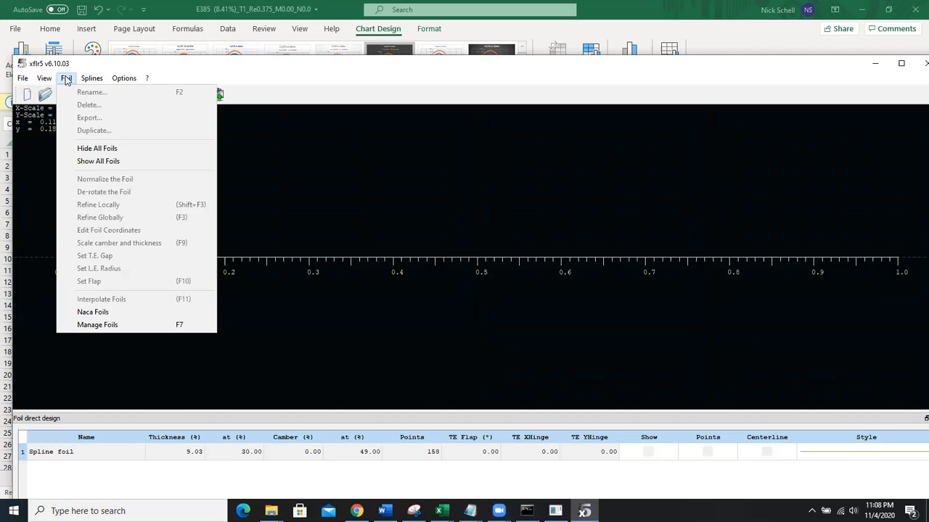
left_click(92, 312)
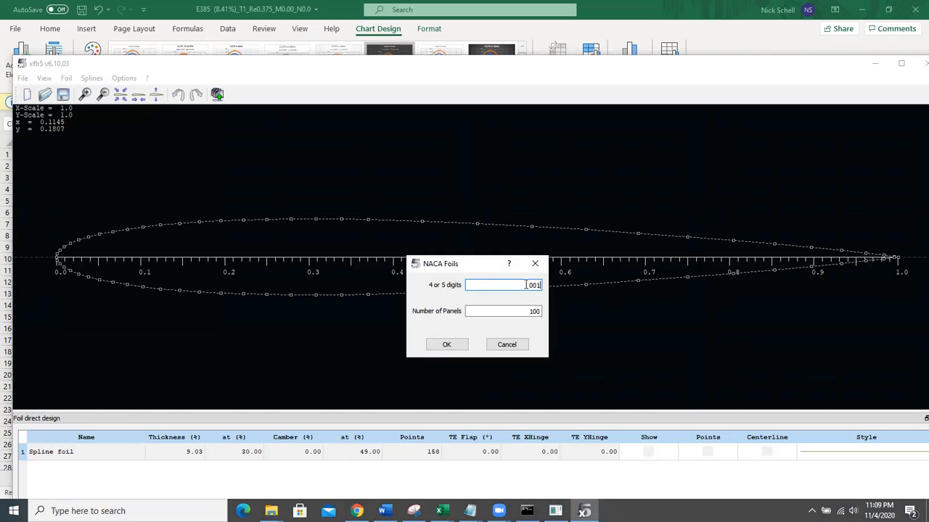
left_click(444, 345)
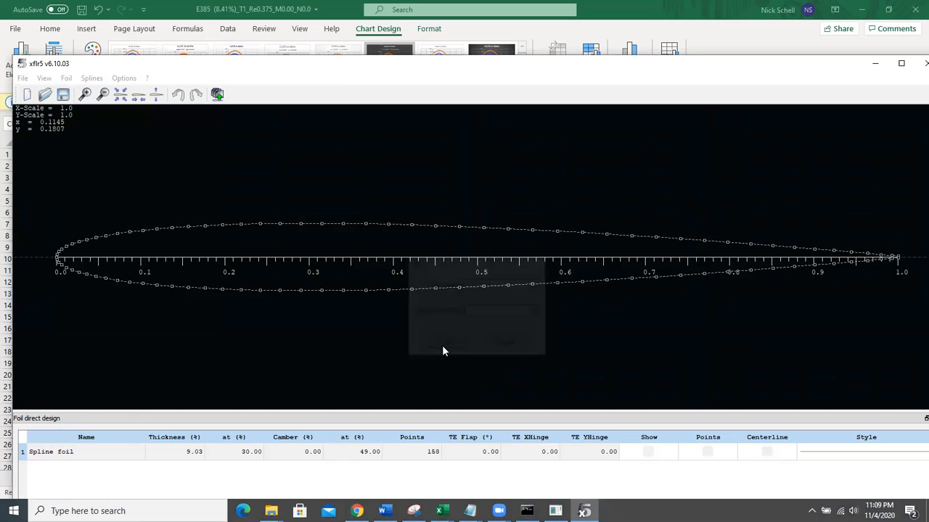
left_click(449, 249)
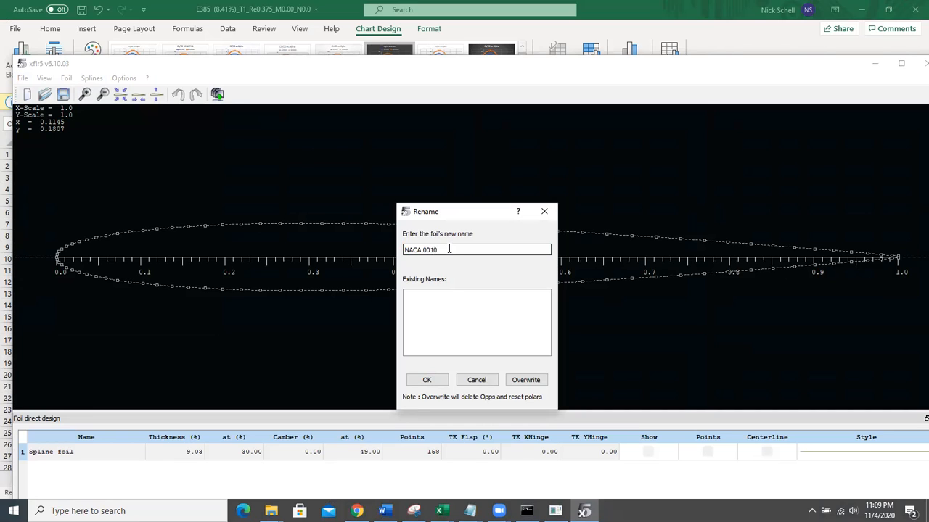
left_click(430, 380)
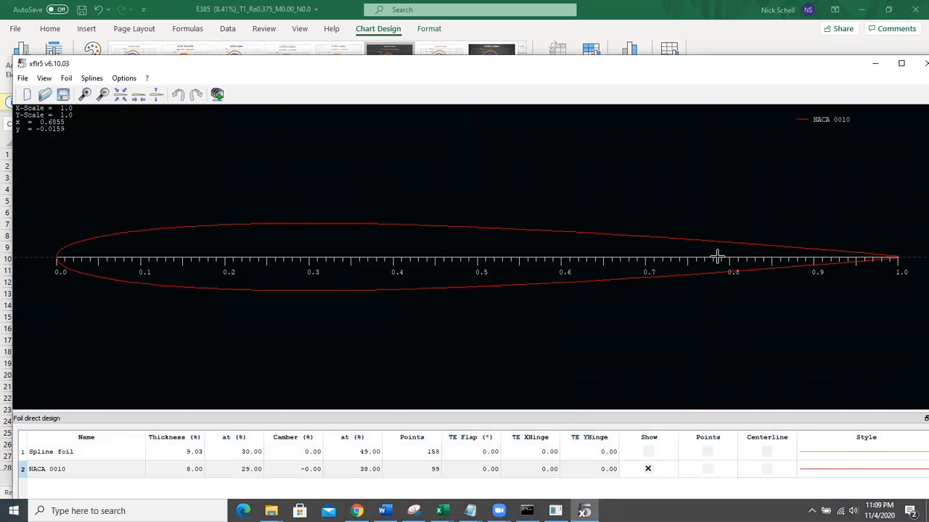
Generate a second NACA foil from the digits 4410, keeping the name NACA 4410.
left_click(70, 80)
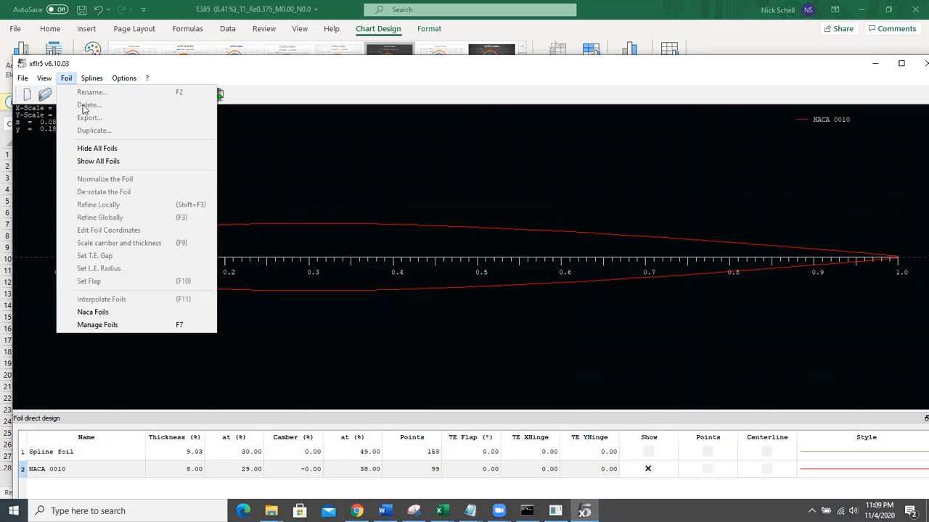
left_click(92, 314)
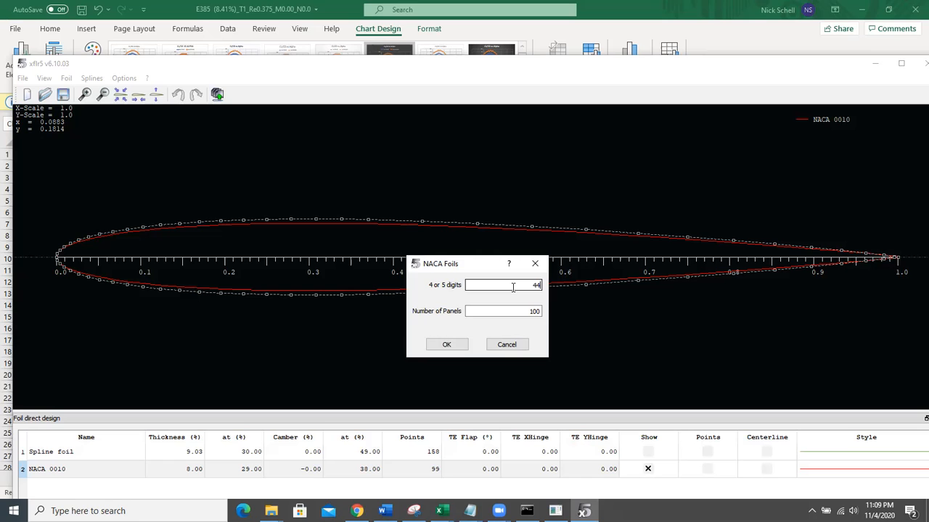
left_click(446, 344)
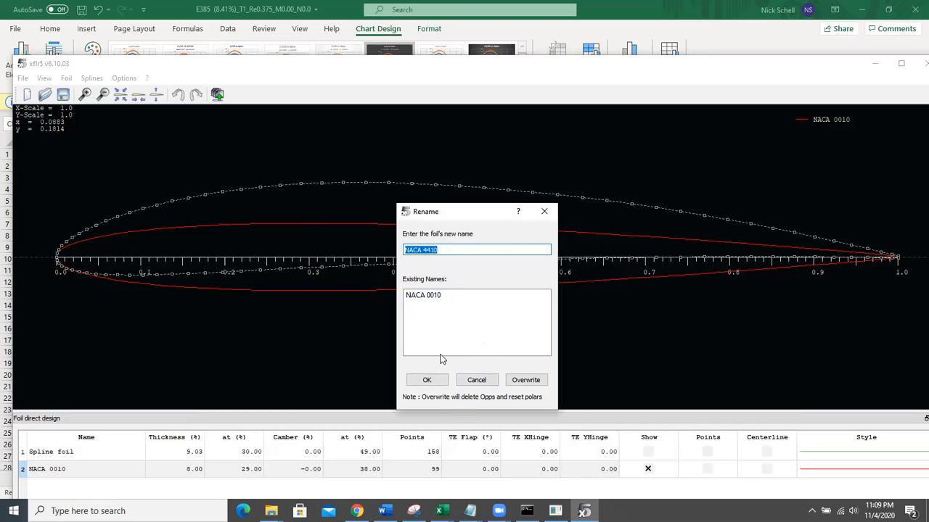
left_click(427, 381)
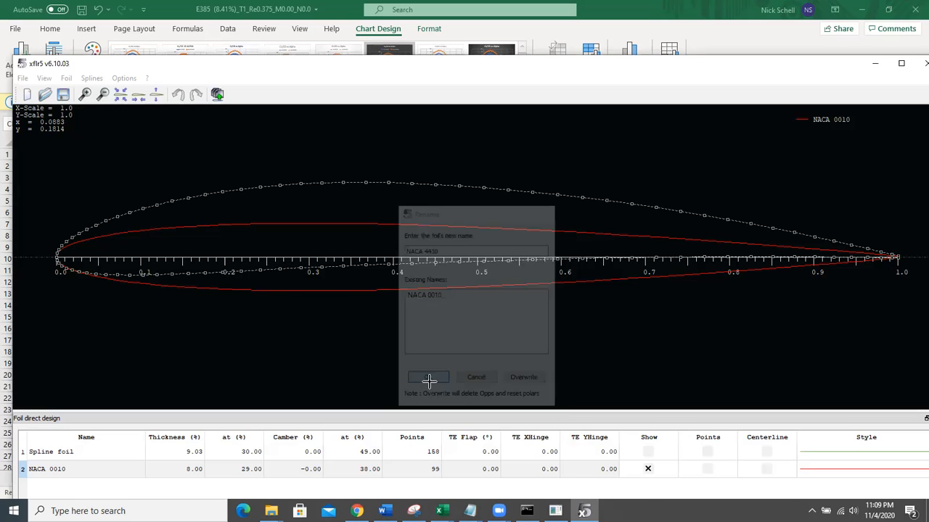
Load the Eppler foil from the e385 DAT file in the XFOIL6.99 folder alongside the two NACA foils.
left_click(23, 78)
left_click(40, 105)
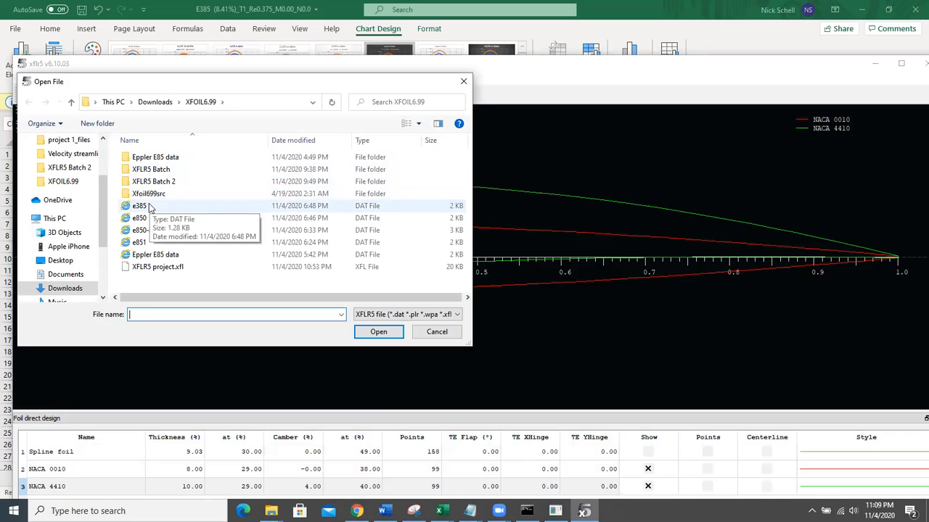
left_click(149, 208)
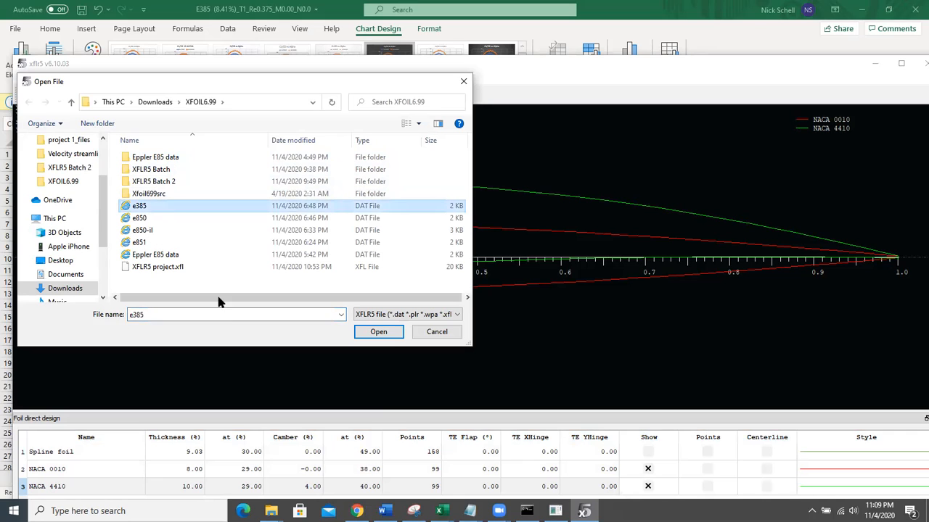
left_click(371, 333)
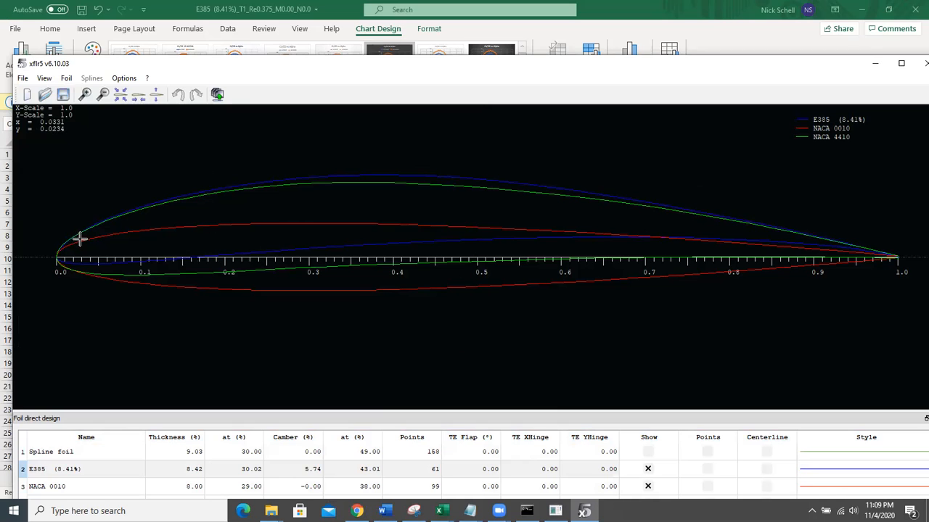
Switch to the XFoil Direct Analysis module and open the batch foil analysis settings.
left_click(66, 79)
left_click(66, 78)
left_click(45, 78)
mouse_move(22, 81)
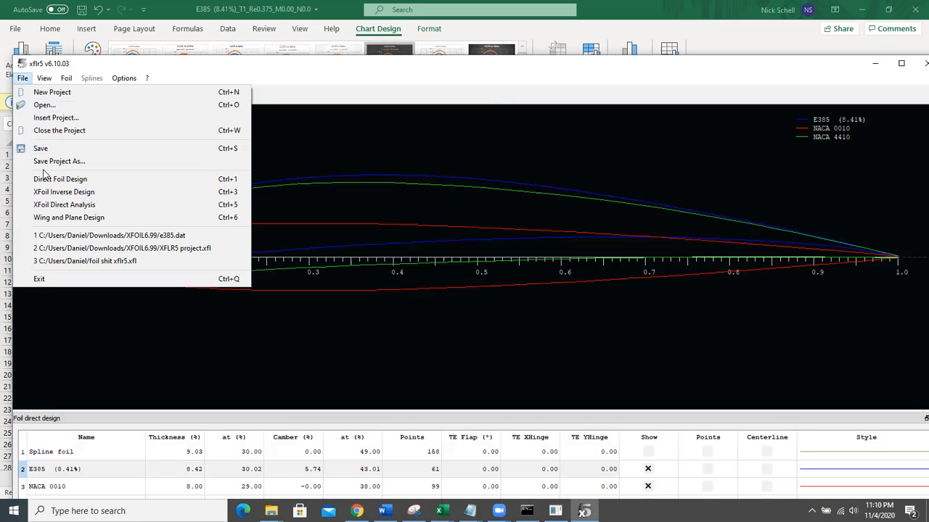
left_click(42, 206)
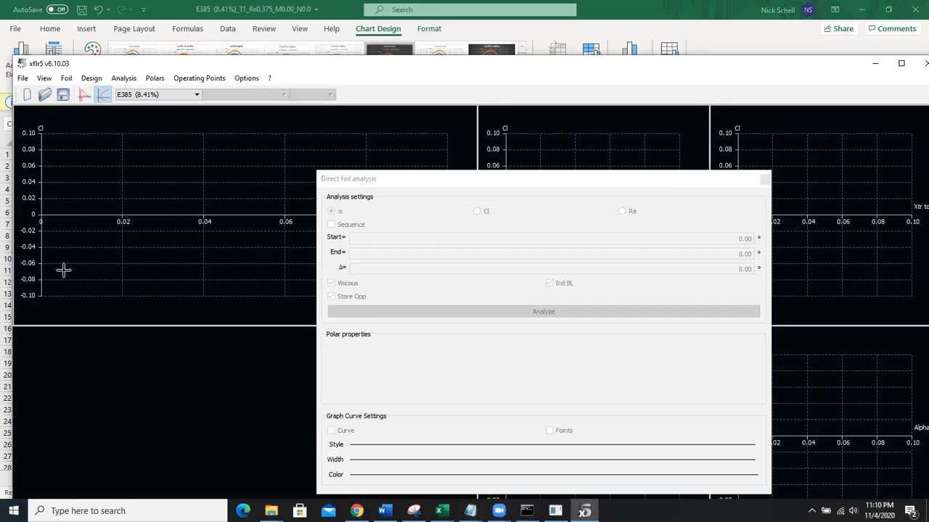
left_click(123, 80)
left_click(160, 107)
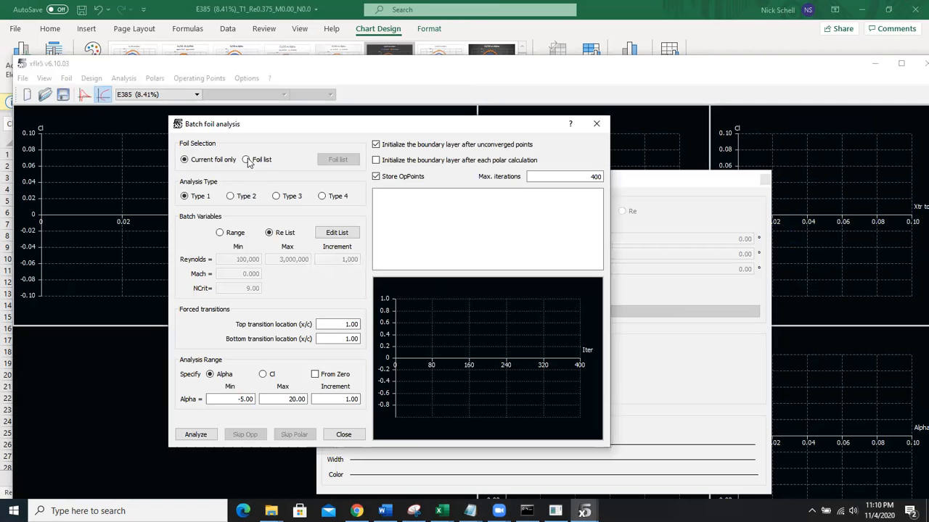
Set the batch to use a foil list containing E385 (8.41%), NACA 0010 and NACA 4410.
left_click(246, 160)
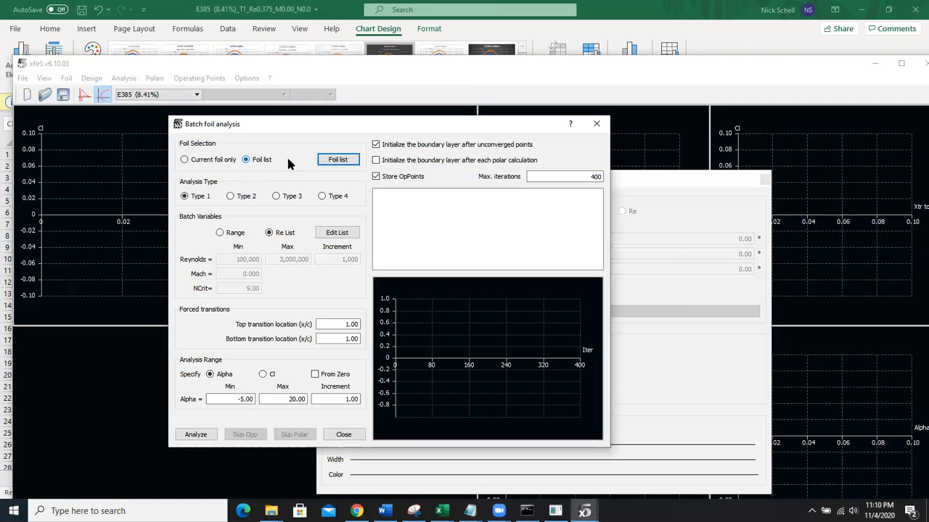
left_click(336, 160)
left_click(346, 202)
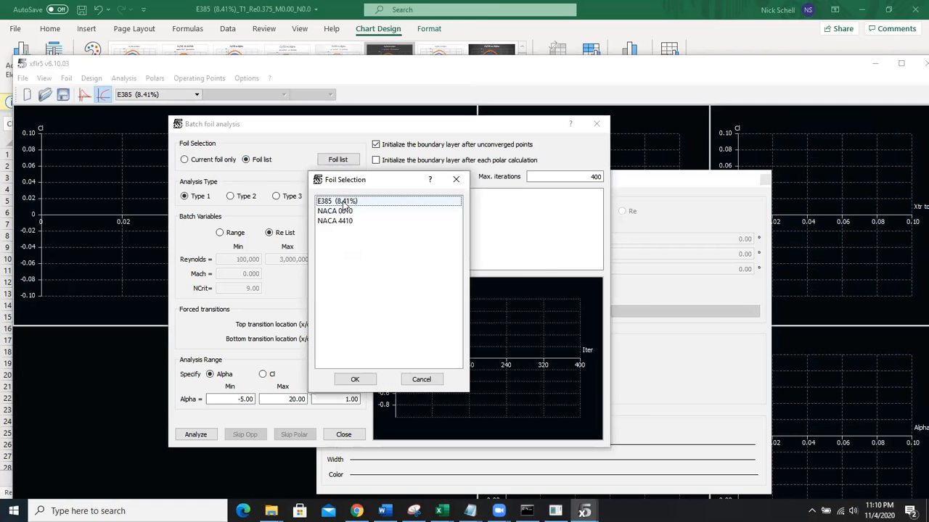
left_click(344, 222, "shift")
left_click(355, 379)
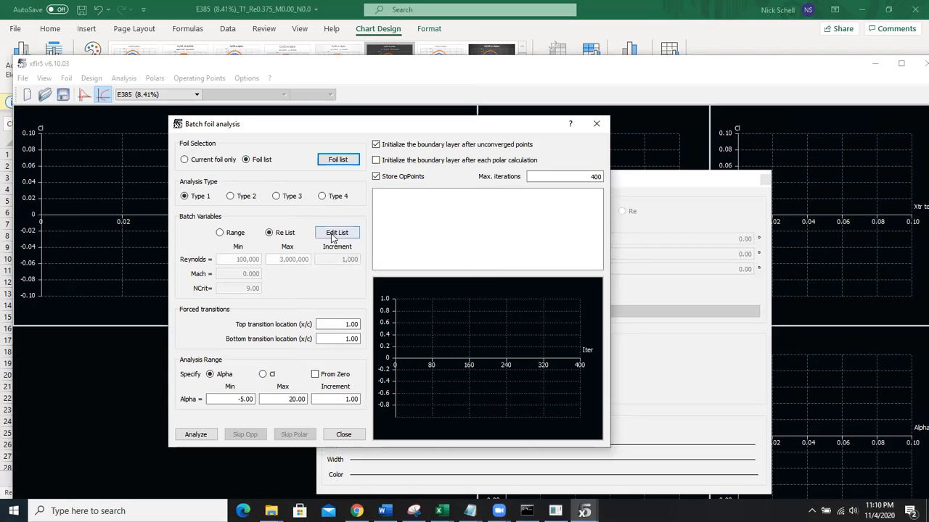
Accept the Reynolds list of 375,000 and 1,250,000 and check the alpha range of -5 to 20 in increments of 1.
left_click(333, 236)
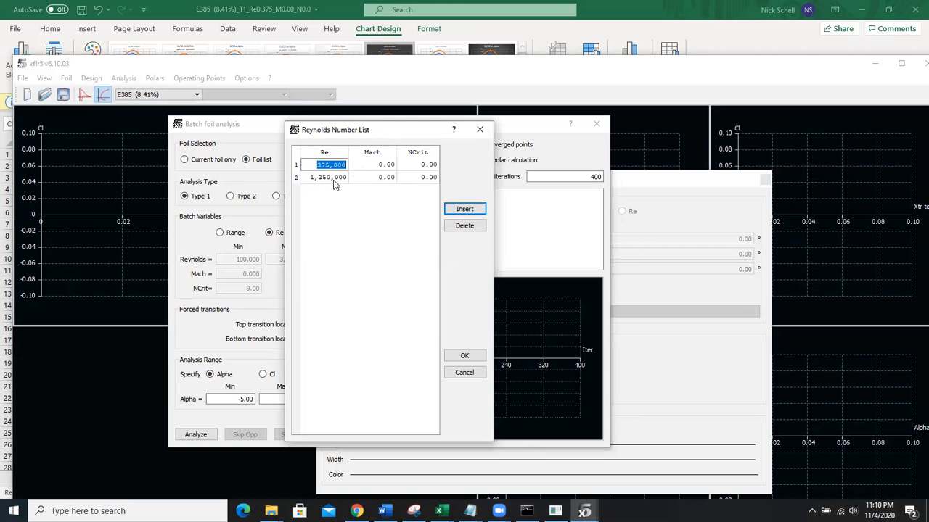
left_click(465, 356)
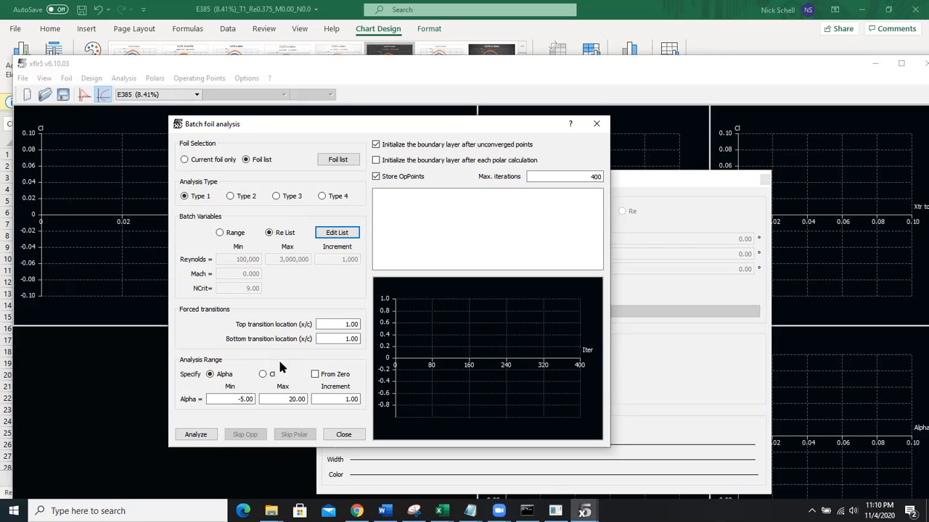
left_click(252, 399)
left_click(282, 397)
left_click(349, 398)
Set the maximum iterations to 500, run the batch analysis and move its window aside to uncover the polar graphs.
left_click(595, 176)
left_click(592, 177)
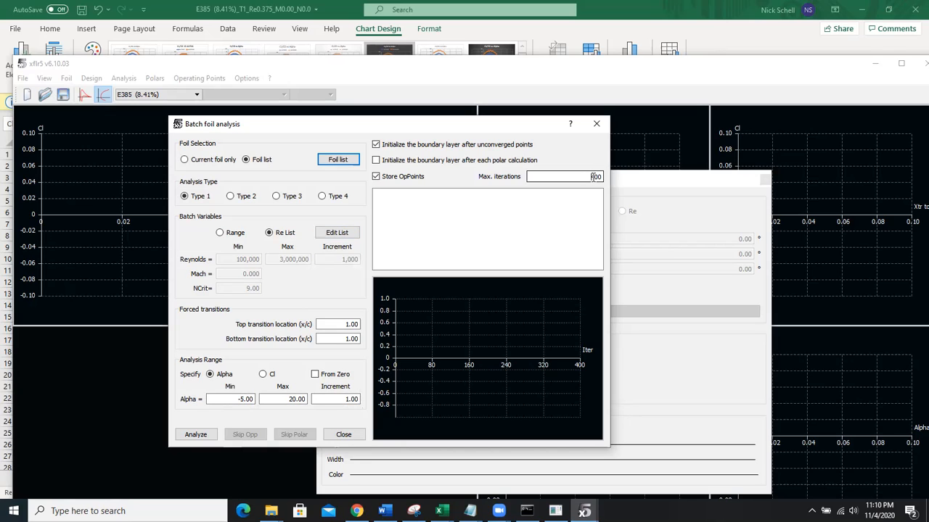
double_click(589, 176)
type("500")
left_click(209, 436)
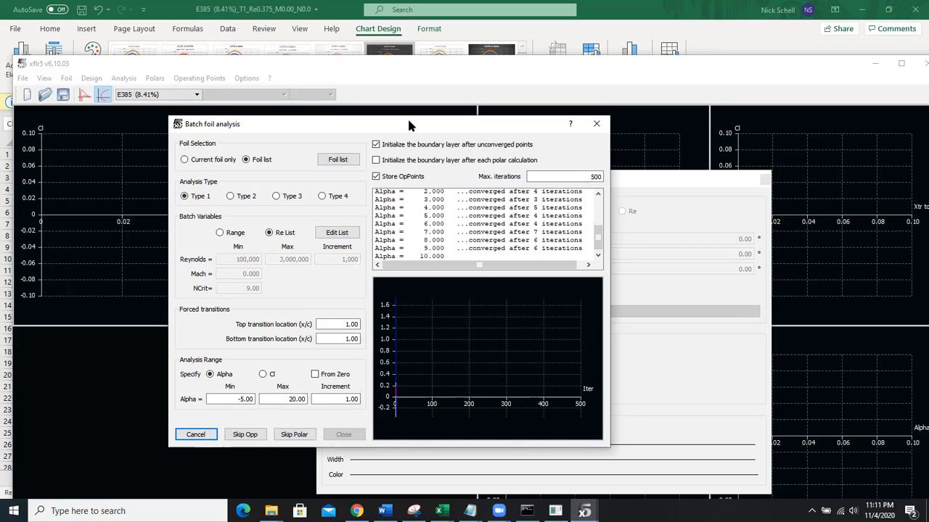
left_click_drag(409, 122, 588, 156)
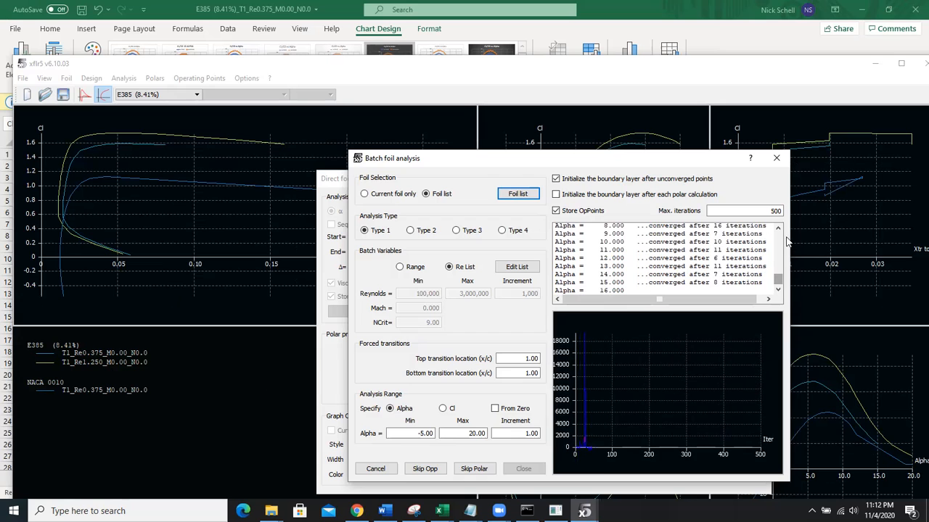
Look back through the batch analysis log to check the convergence of each alpha point.
left_click(778, 230)
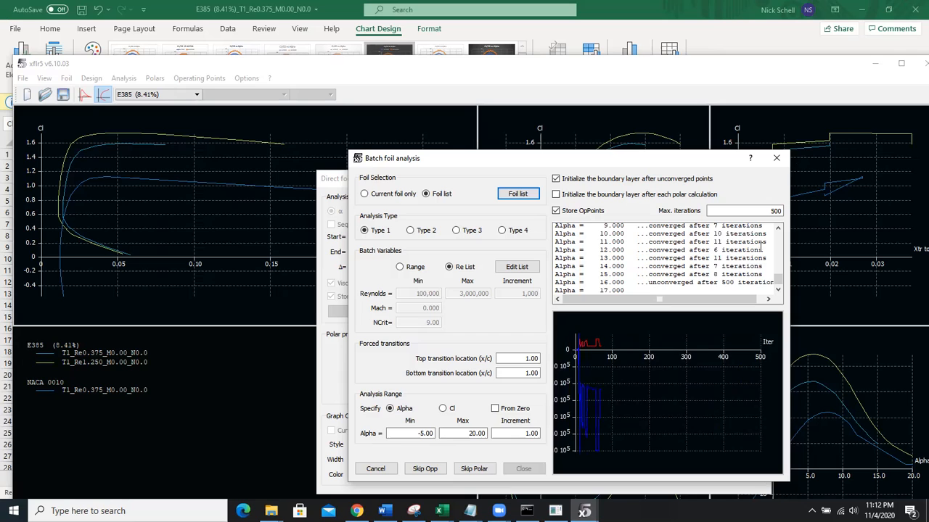
left_click(778, 230)
left_click(778, 229)
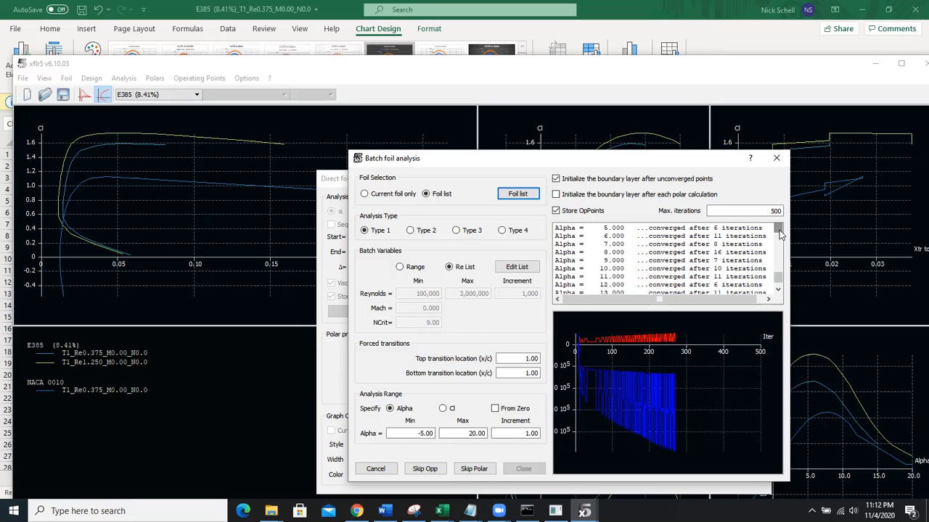
left_click(778, 230)
left_click(778, 230)
left_click(778, 230)
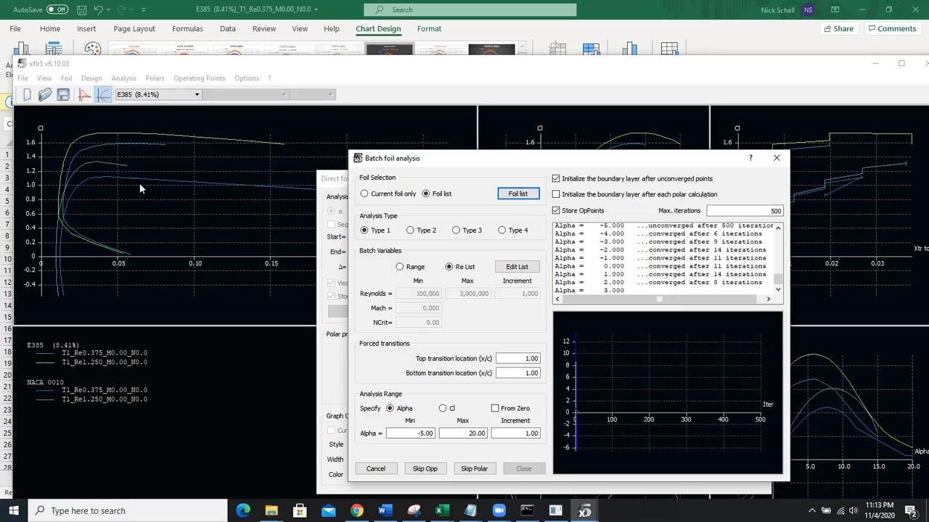
Switch to the NACA 0010 XFLR5 workbook in Excel and review its polar tables and the CL, CD and CL/CD charts.
left_click(439, 511)
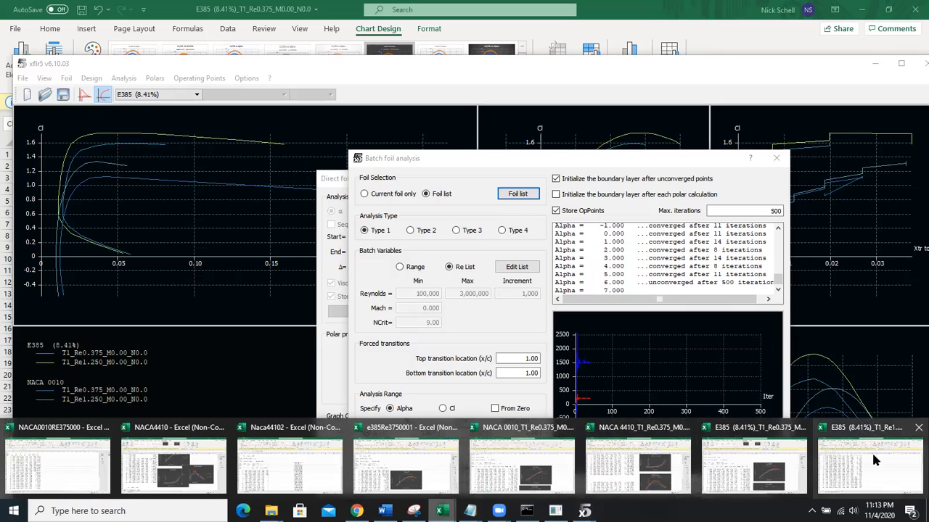
left_click(489, 473)
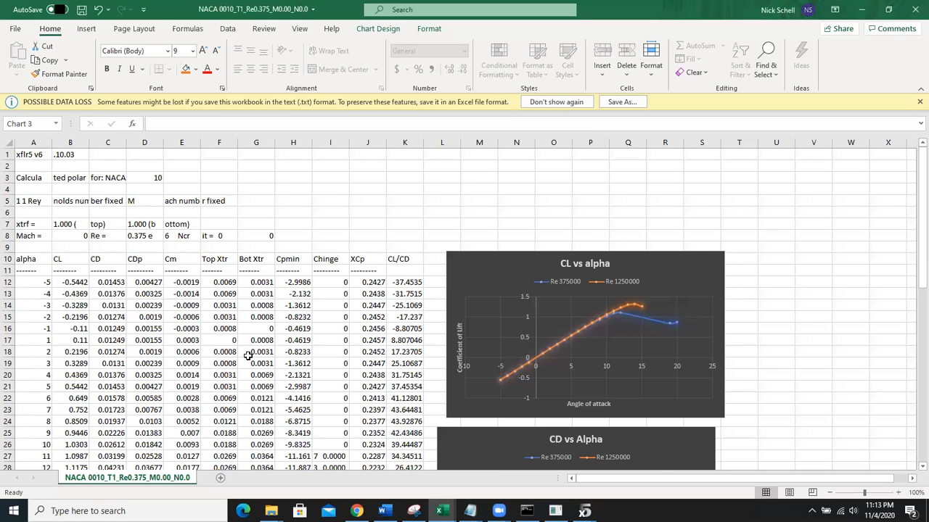
scroll(247, 356, "down", 1)
scroll(247, 355, "up", 3)
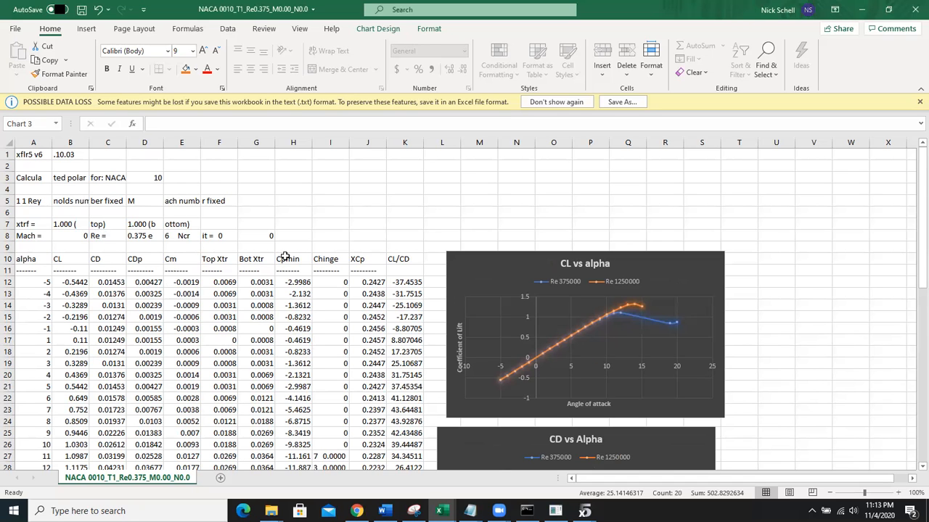
scroll(201, 240, "down", 9)
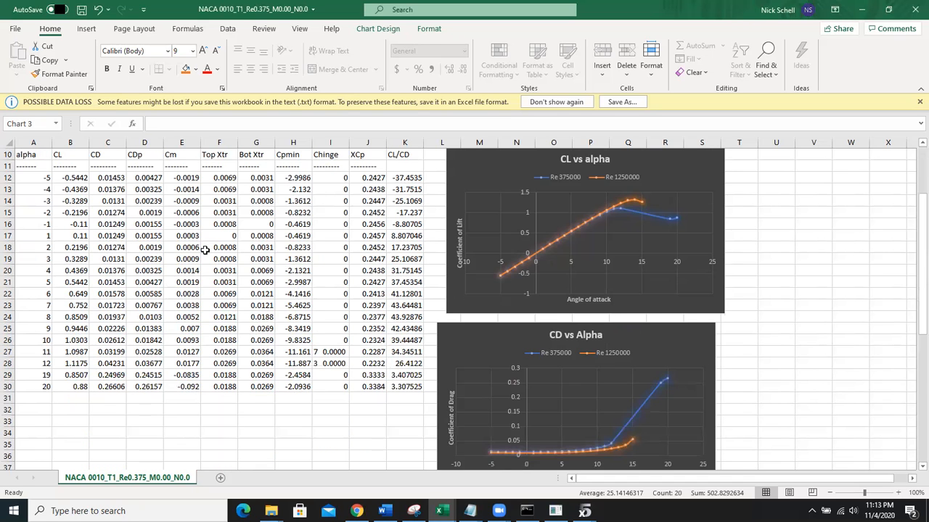
scroll(206, 252, "down", 4)
scroll(206, 252, "up", 13)
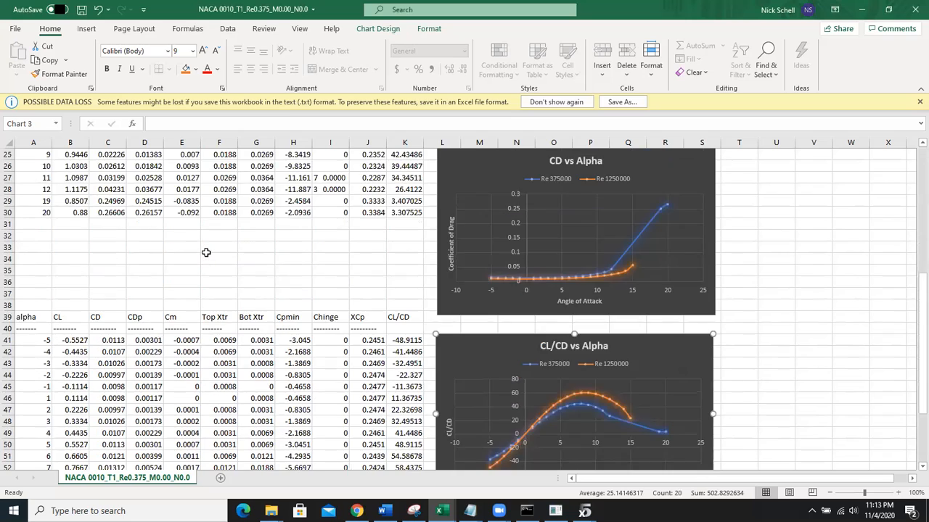
scroll(206, 253, "down", 1)
scroll(206, 253, "up", 1)
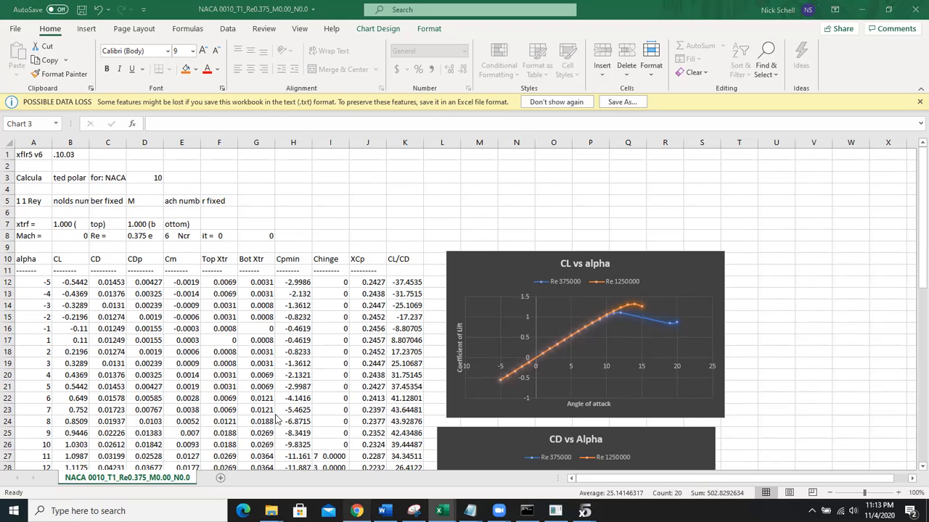
Switch to the browser and read the Assignment 2 requirements for the XFOIL and XFLR5 airfoil analyses.
key("alt+Tab")
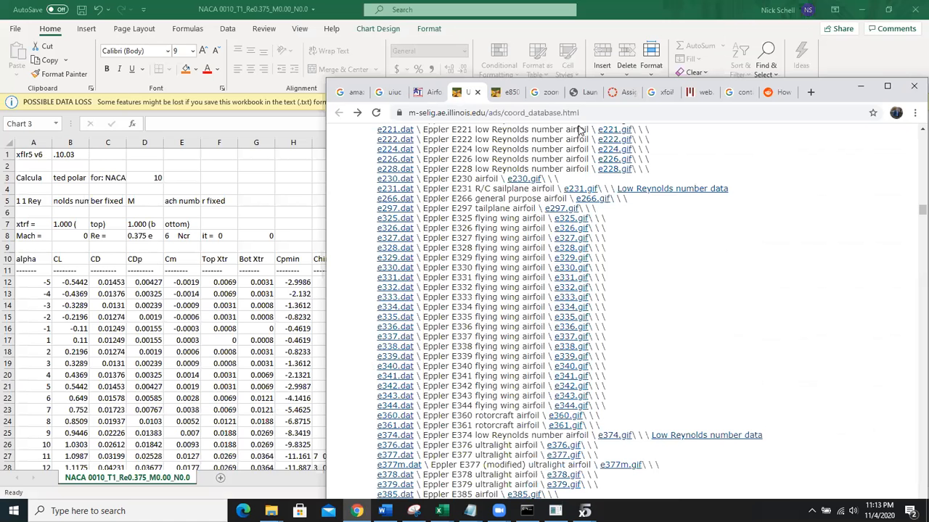
left_click(624, 92)
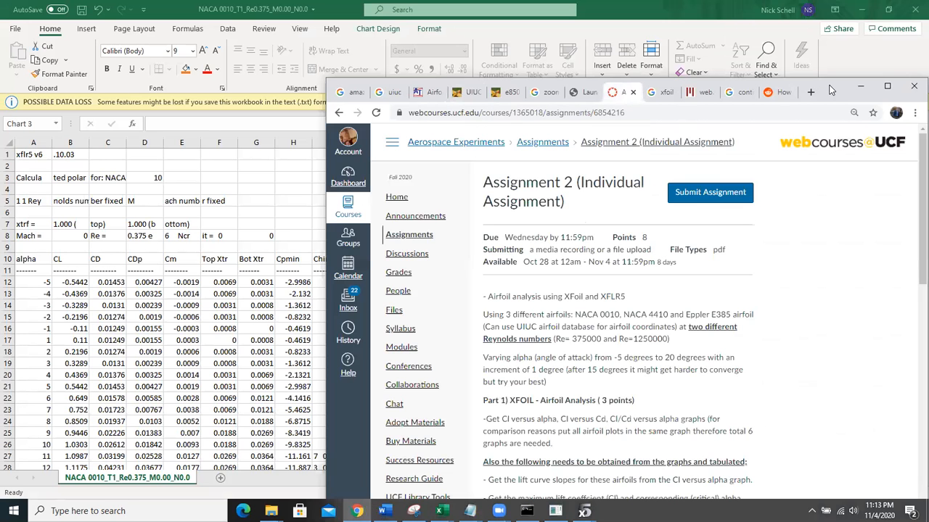
left_click_drag(827, 86, 805, 43)
scroll(597, 298, "down", 5)
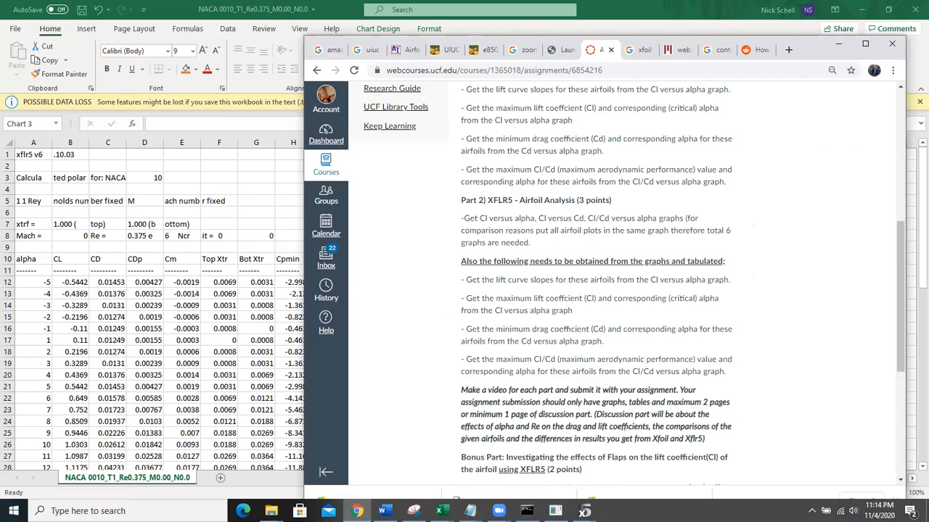
scroll(518, 392, "up", 2)
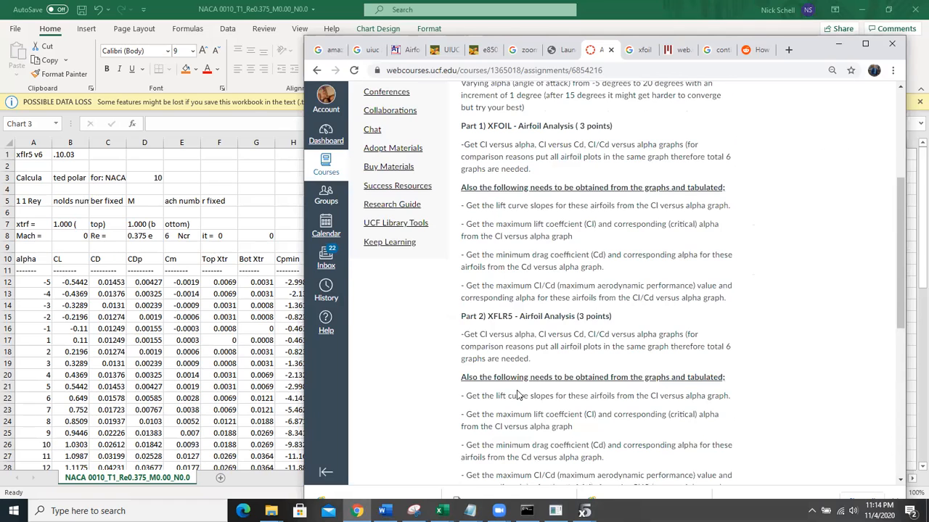
scroll(518, 396, "down", 1)
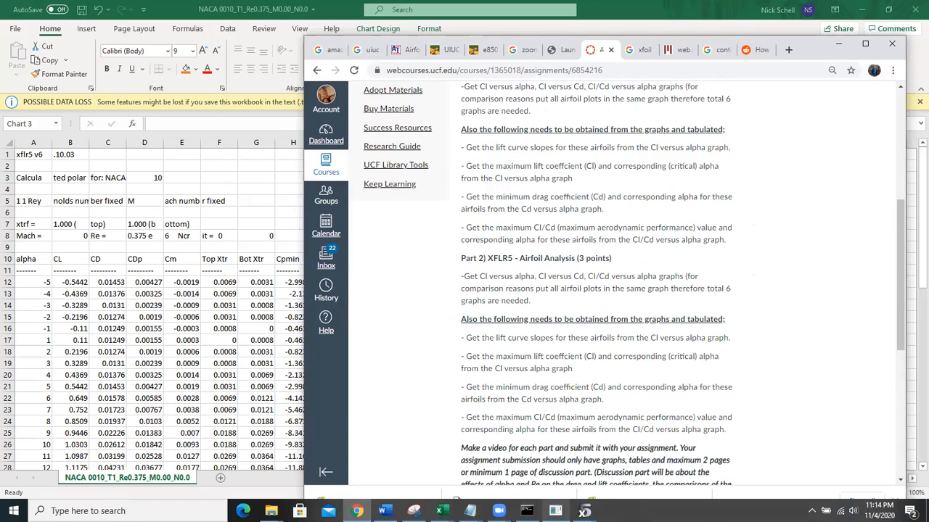
Switch to the NACA 4410 XFLR5 workbook in Excel and review its polar data and the CL, CD and CL/CD versus alpha charts.
left_click(439, 511)
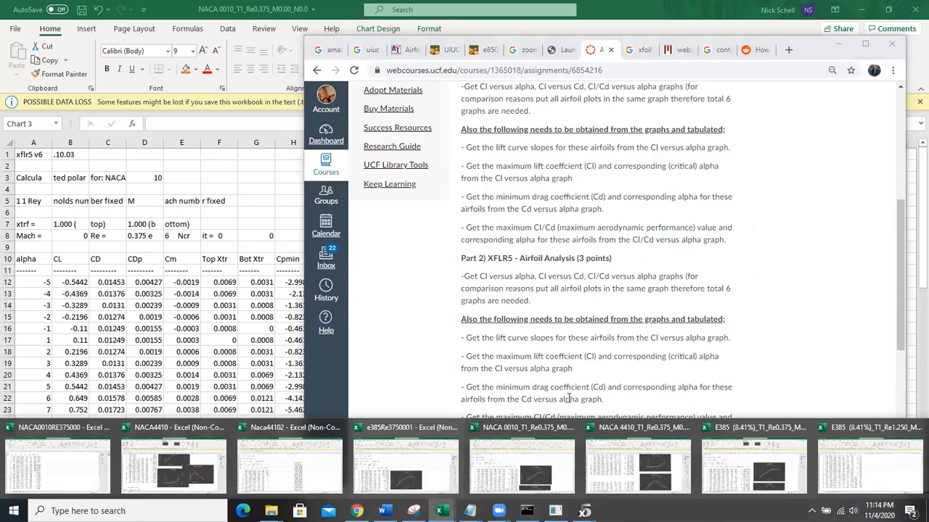
left_click(650, 473)
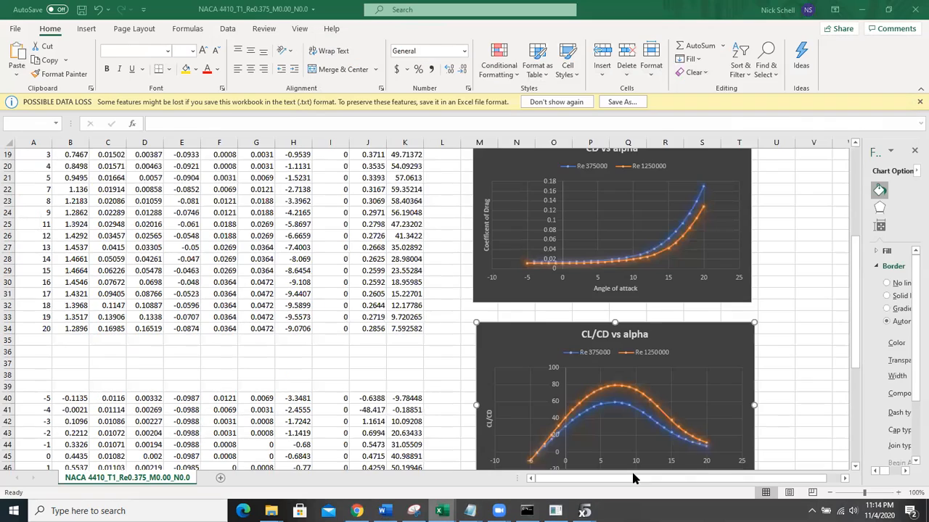
scroll(390, 308, "up", 6)
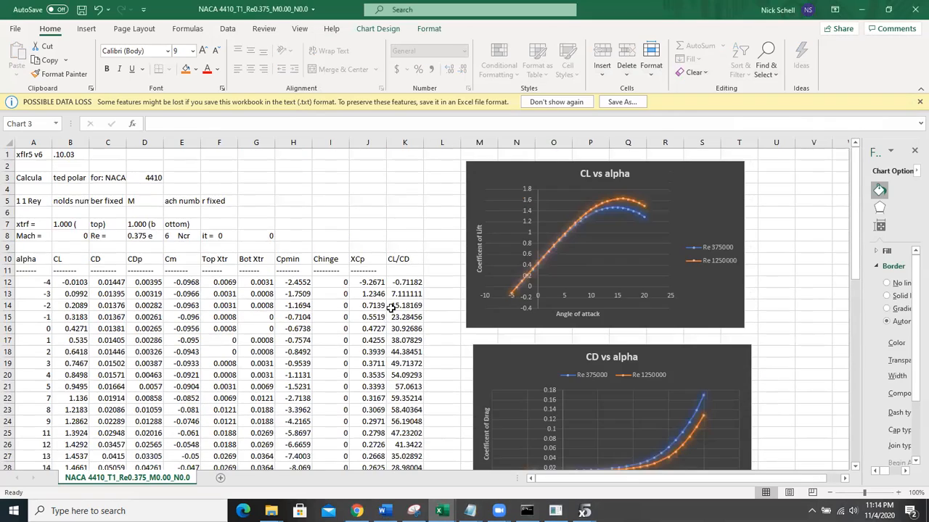
scroll(392, 307, "down", 2)
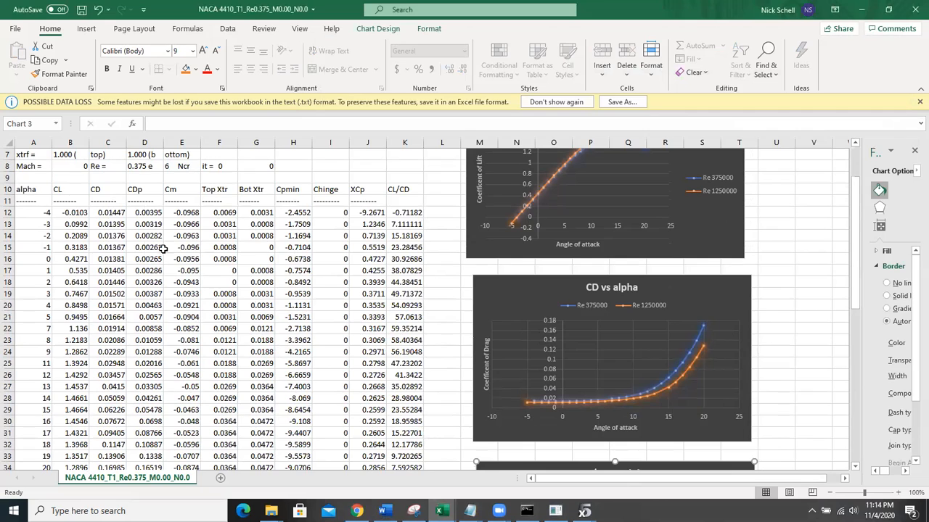
scroll(559, 313, "up", 2)
scroll(561, 317, "down", 1)
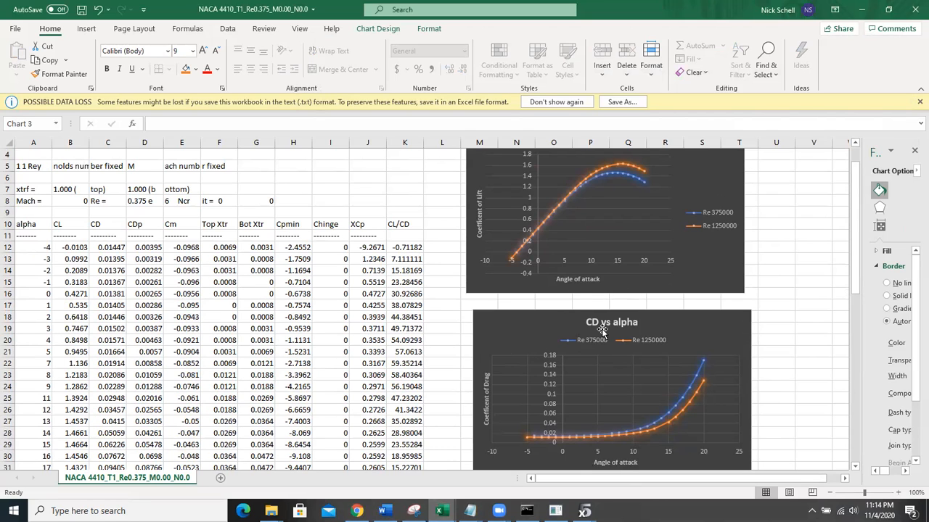
scroll(598, 390, "down", 2)
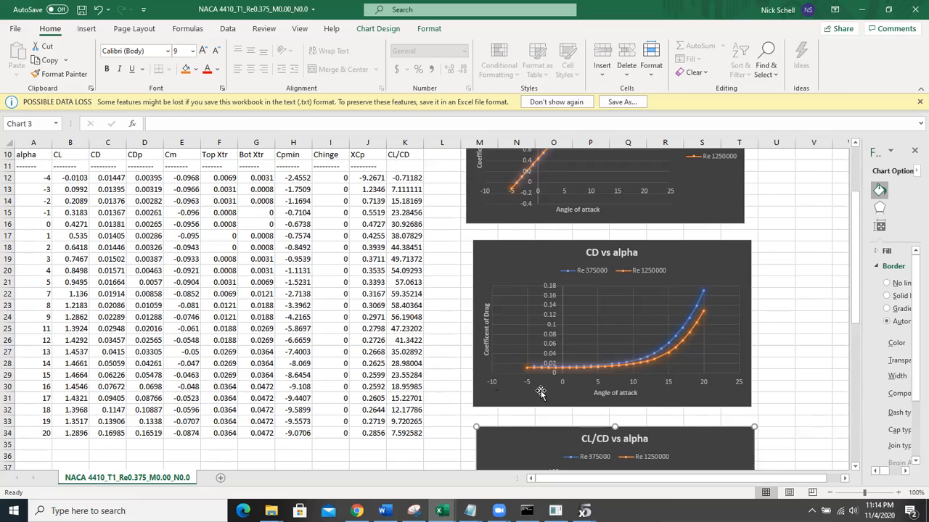
scroll(539, 385, "down", 3)
scroll(470, 374, "up", 6)
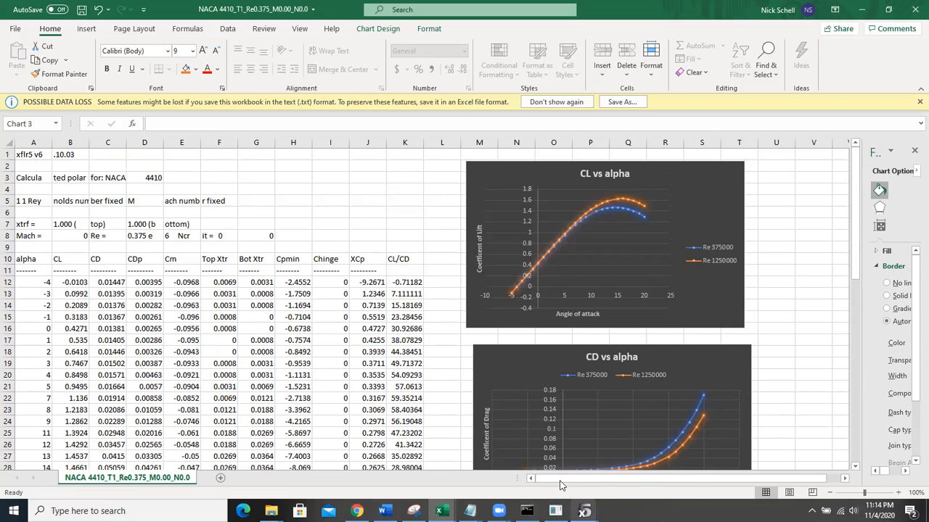
Switch back to XFLR5 and bring up its main window with the polar graphs behind the batch analysis.
mouse_move(583, 510)
left_click(566, 457)
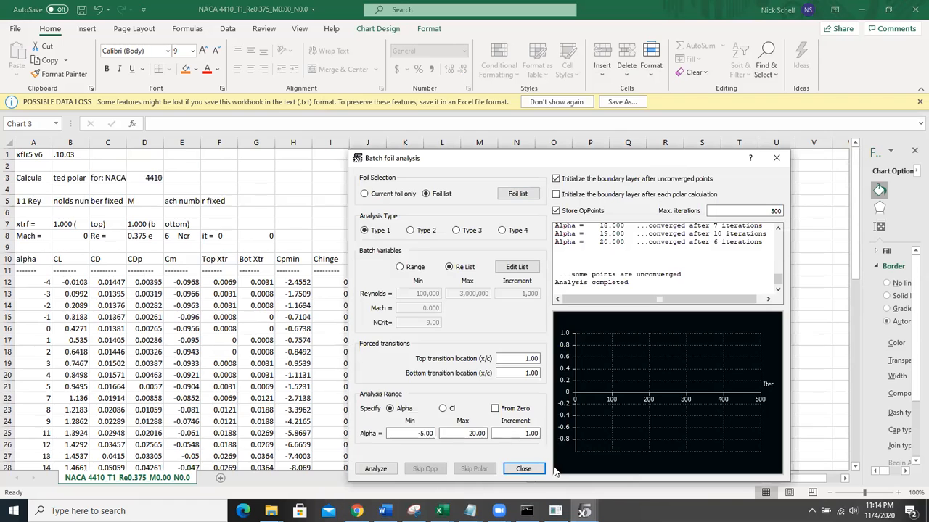
left_click(583, 511)
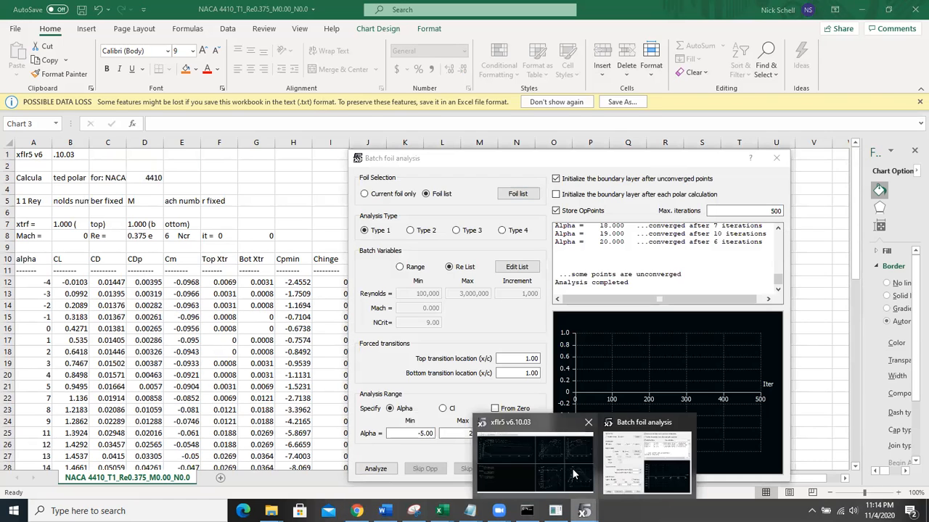
left_click(572, 468)
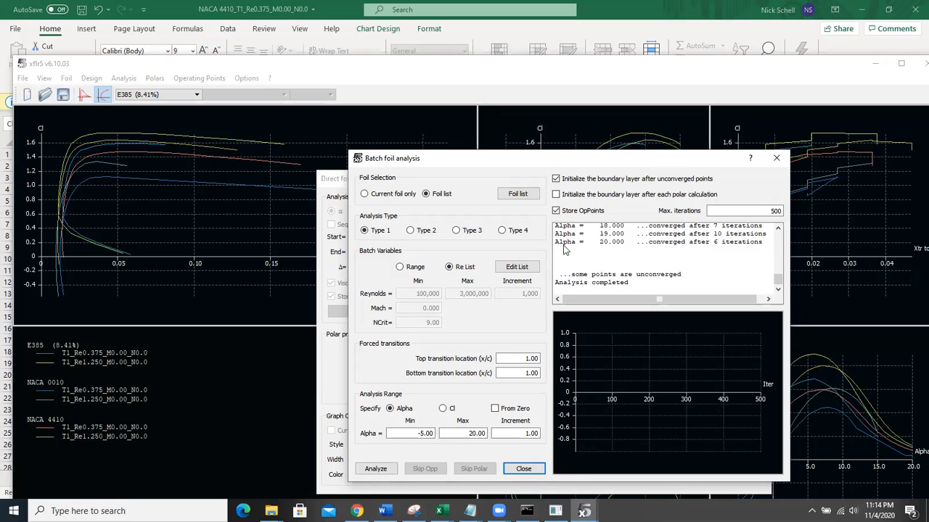
Close the Batch foil analysis and Direct foil analysis windows to uncover the polar graphs.
left_click_drag(537, 158, 572, 366)
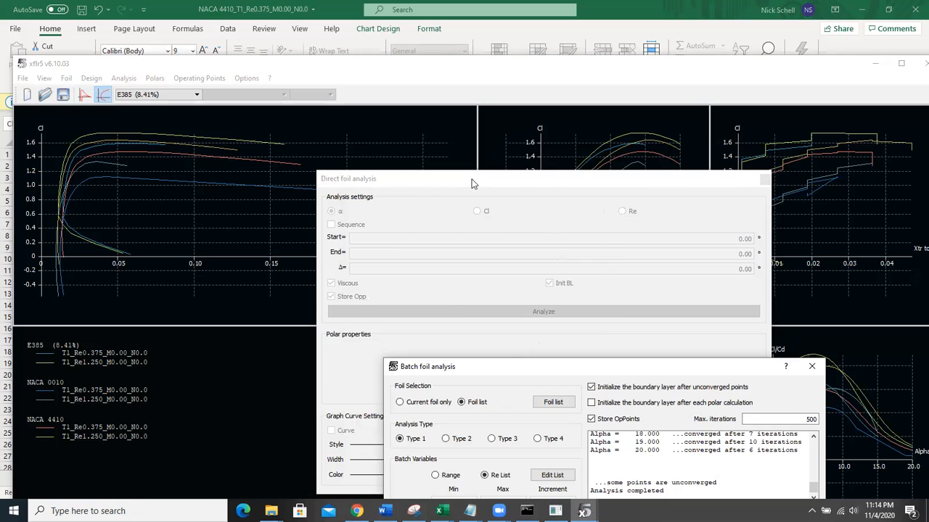
left_click_drag(703, 367, 472, 166)
left_click(581, 166)
left_click_drag(600, 179, 430, 233)
left_click(596, 237)
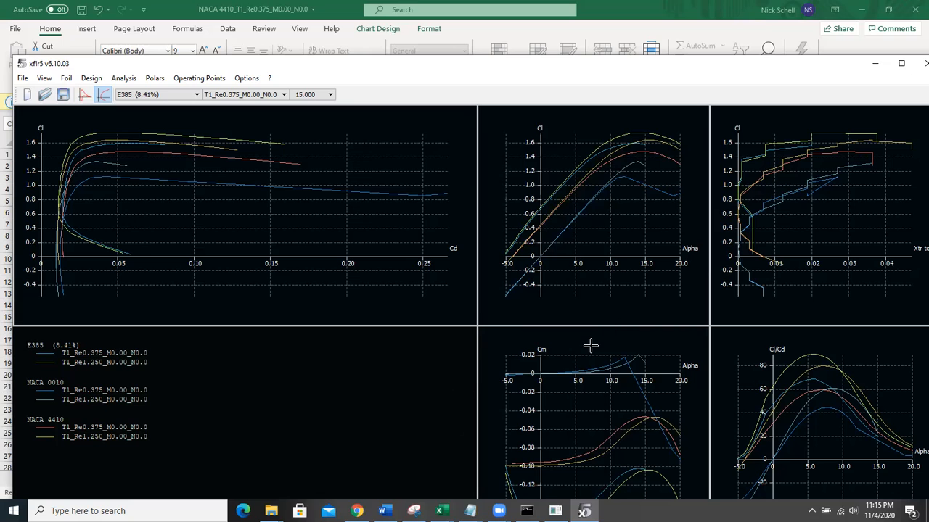
Rescale the Cl/Cd and Cm versus alpha graphs and examine the full polar curves of all three airfoils.
scroll(591, 344, "up", 2)
scroll(591, 344, "down", 1)
scroll(769, 404, "down", 3)
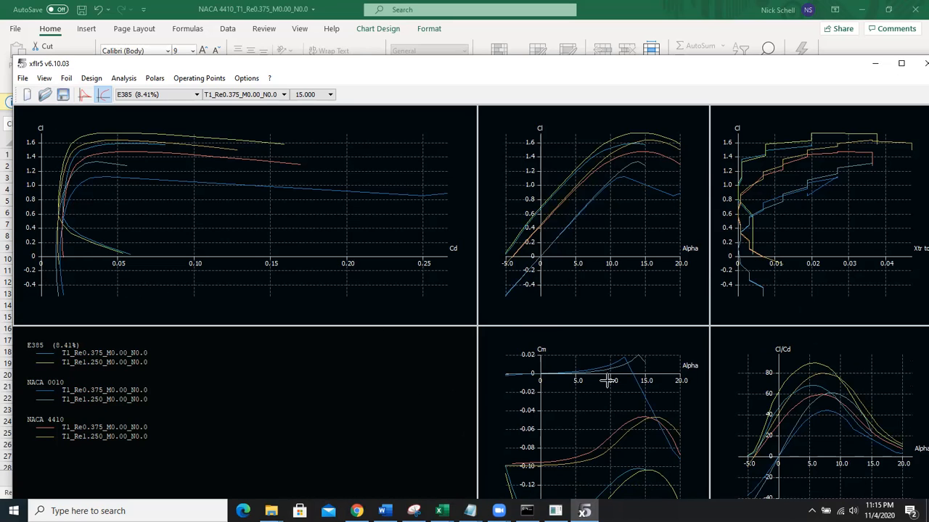
scroll(592, 439, "down", 3)
scroll(592, 438, "down", 3)
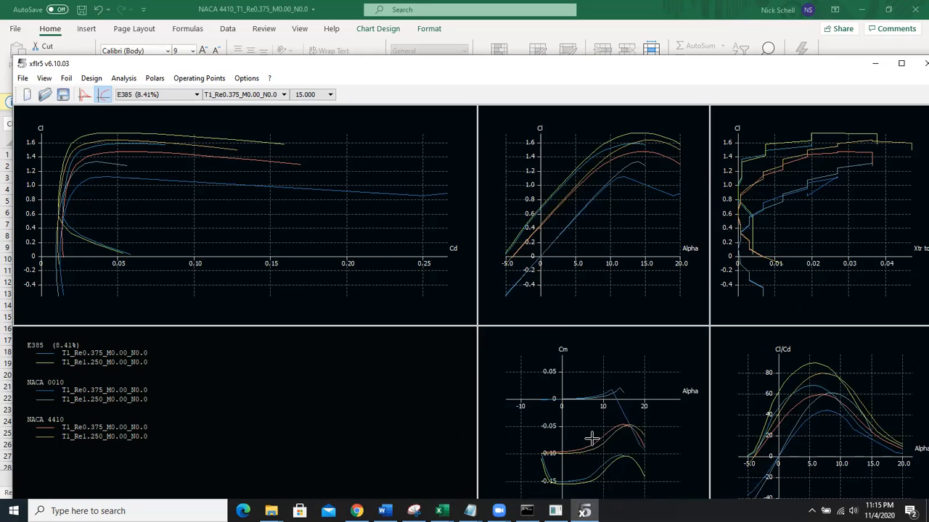
scroll(592, 438, "up", 2)
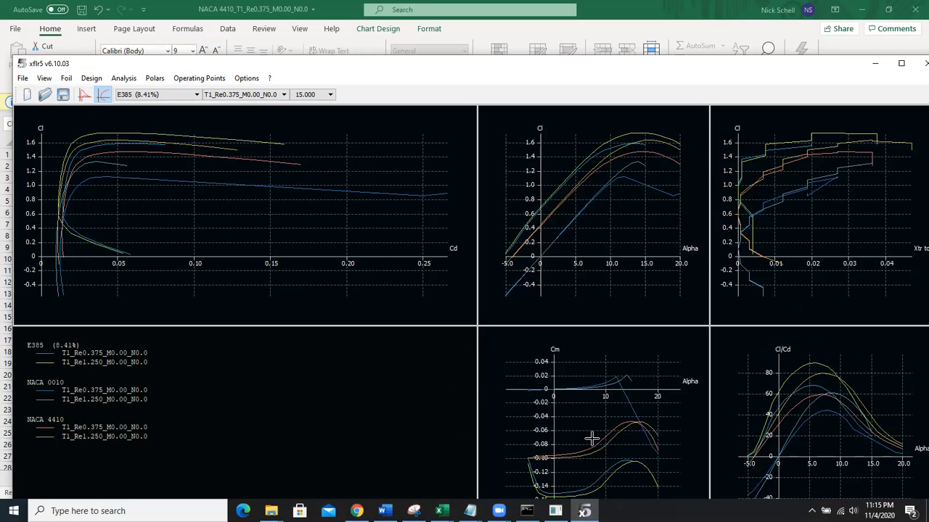
scroll(592, 438, "up", 1)
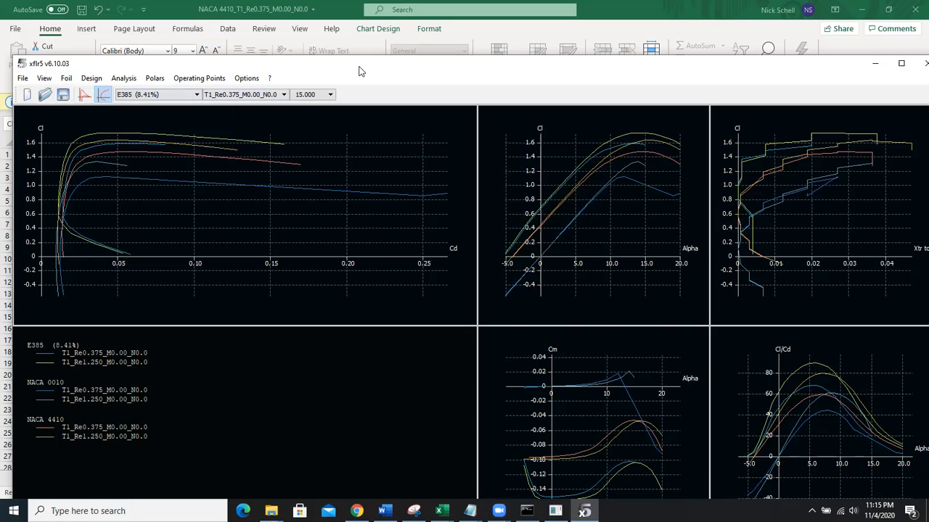
left_click_drag(347, 68, 330, 62)
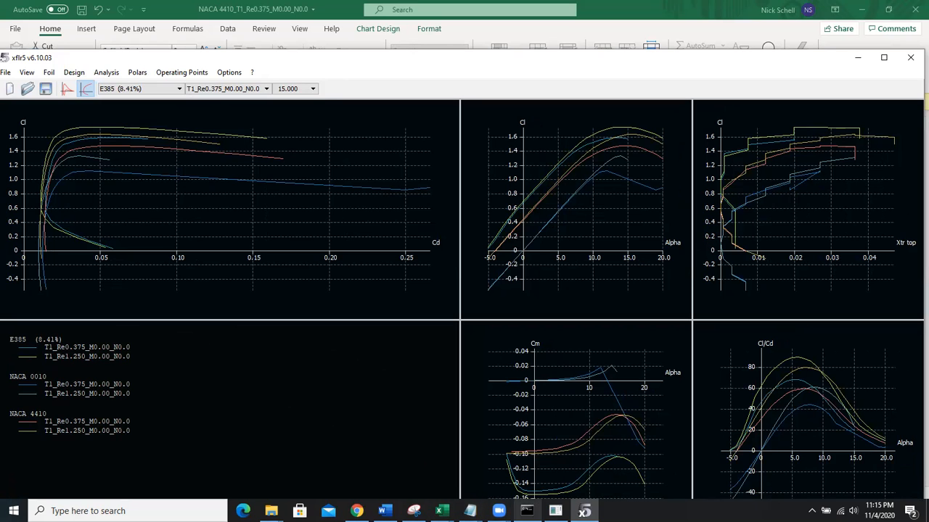
Switch to the browser and review the assignment's XFLR5 requirements, flap bonus part and graph export instructions.
left_click(356, 511)
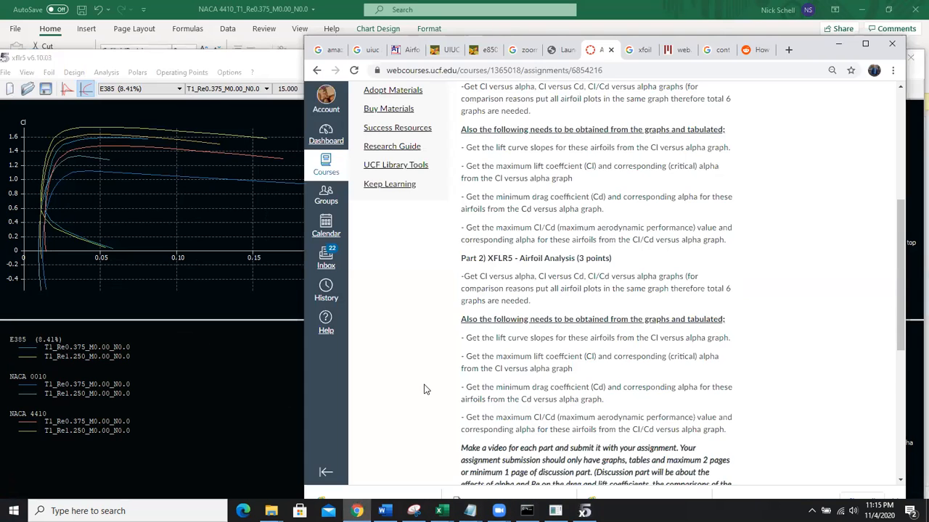
scroll(426, 389, "down", 5)
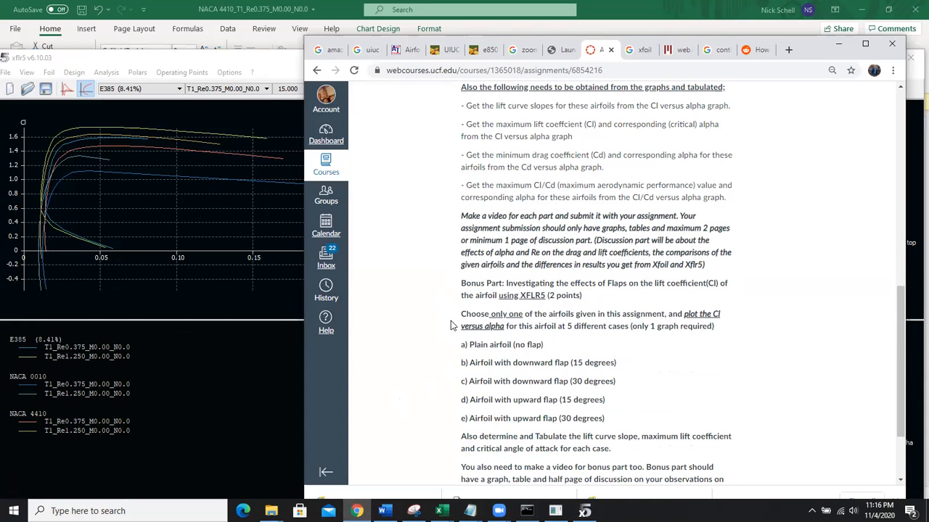
scroll(453, 334, "down", 3)
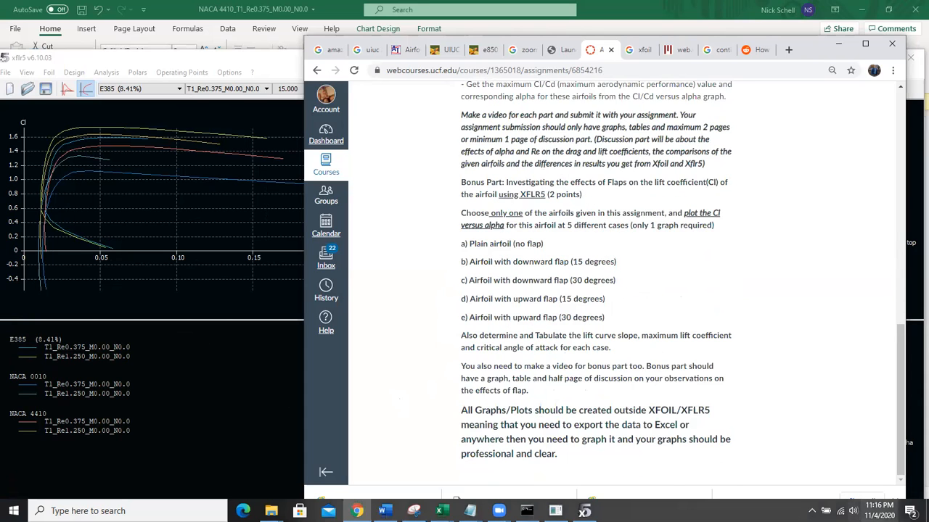
scroll(464, 342, "up", 6)
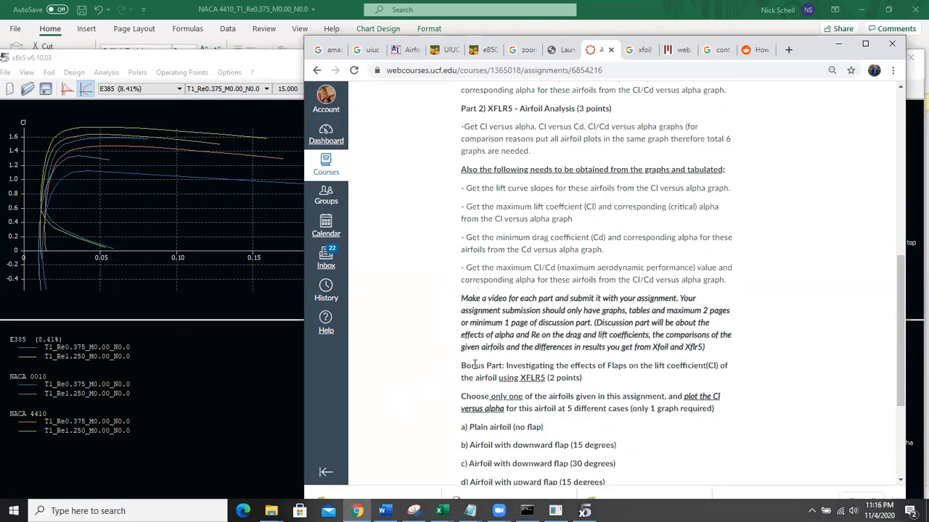
scroll(469, 366, "up", 1)
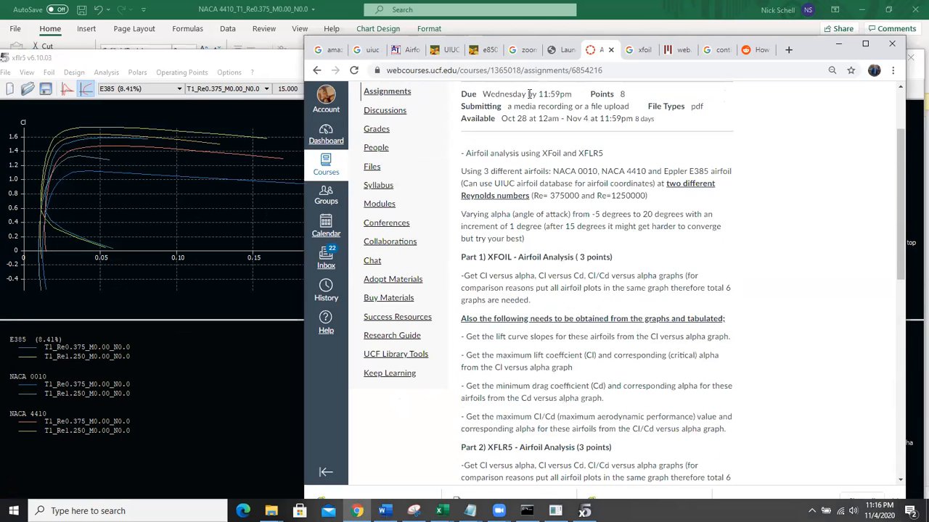